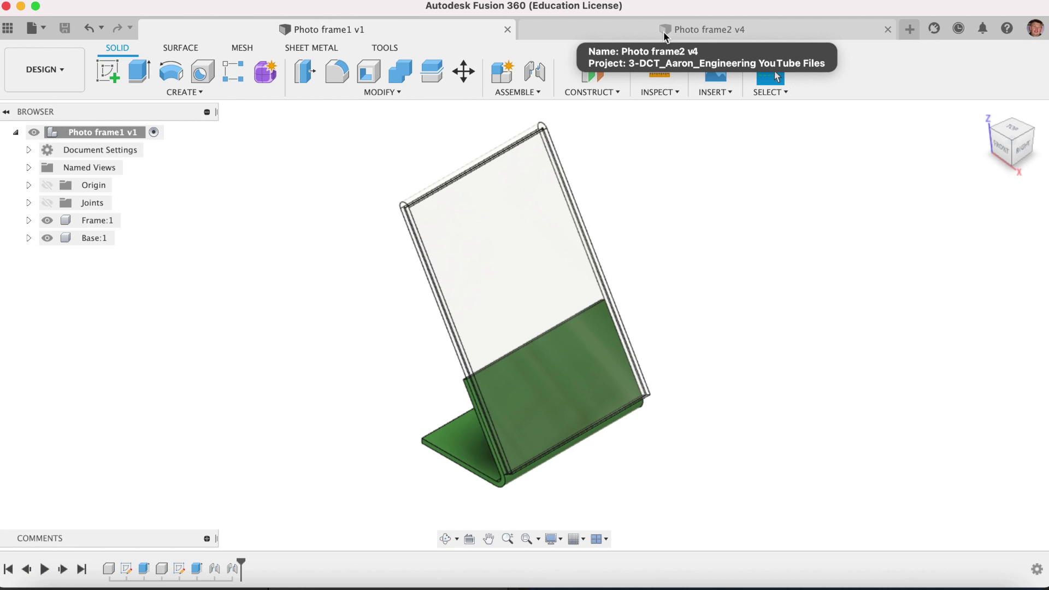
After viewing Photo frame2, save a new blank design as 'YouTube Channel' in Acrylic Photo Frame
{"action": "left_click", "coordinate": [665, 34]}
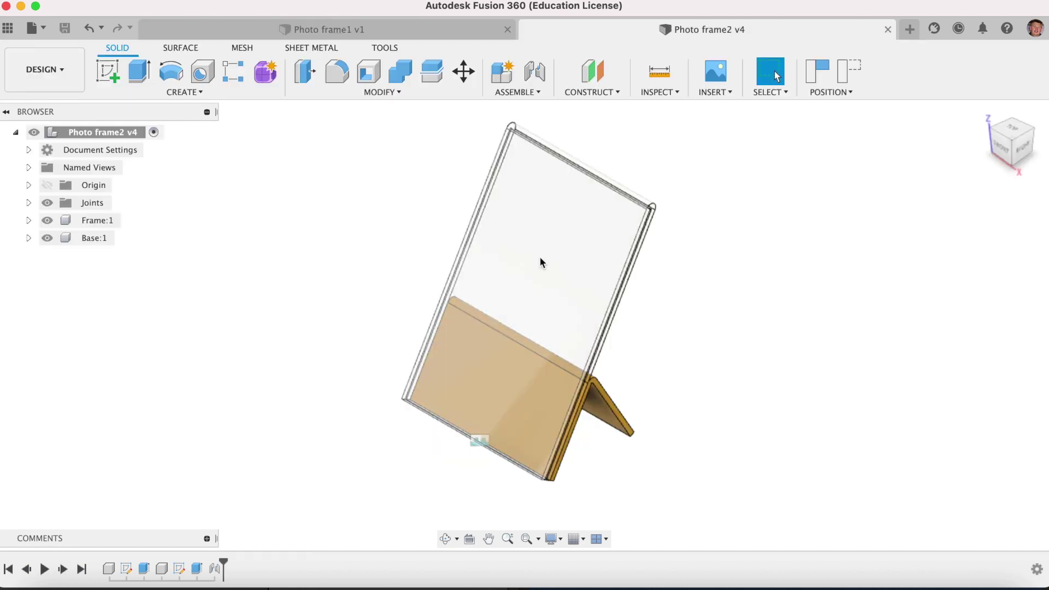
{"action": "left_click_drag", "start_coordinate": [1028, 149], "coordinate": [351, 198]}
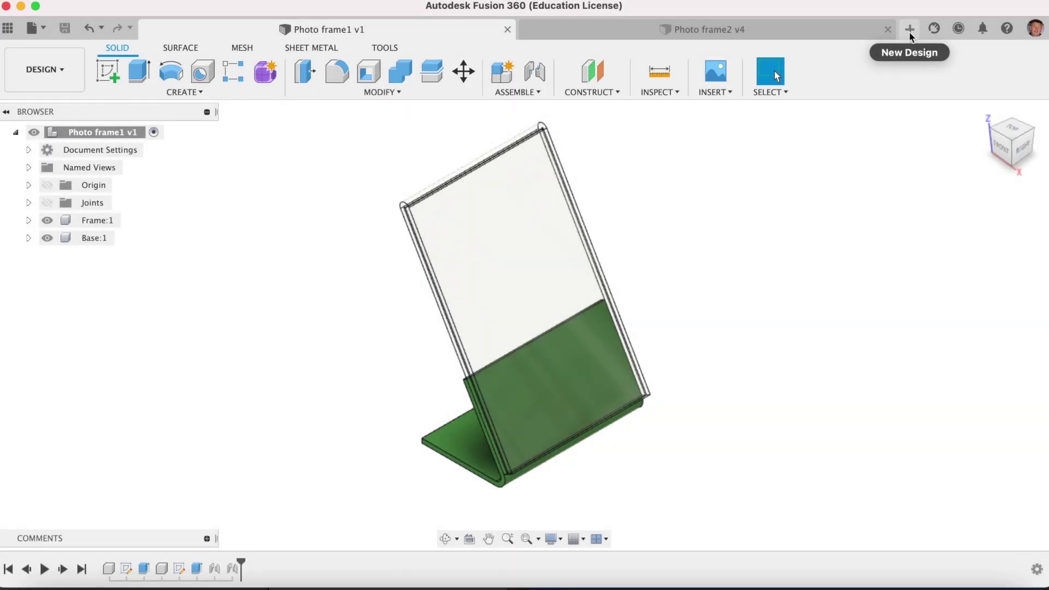
{"action": "left_click", "coordinate": [910, 30]}
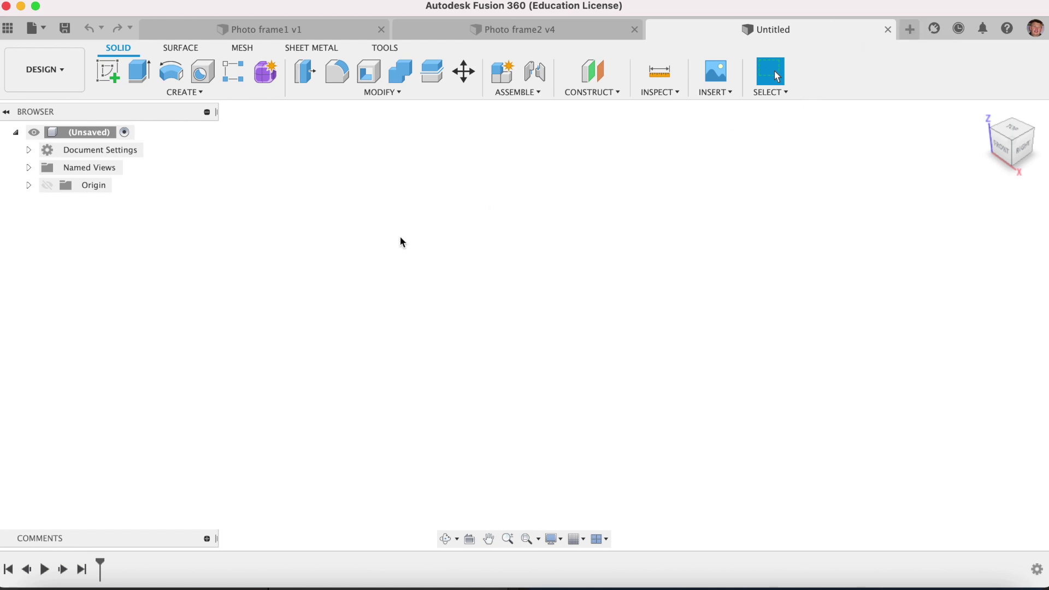
{"action": "left_click", "coordinate": [66, 31]}
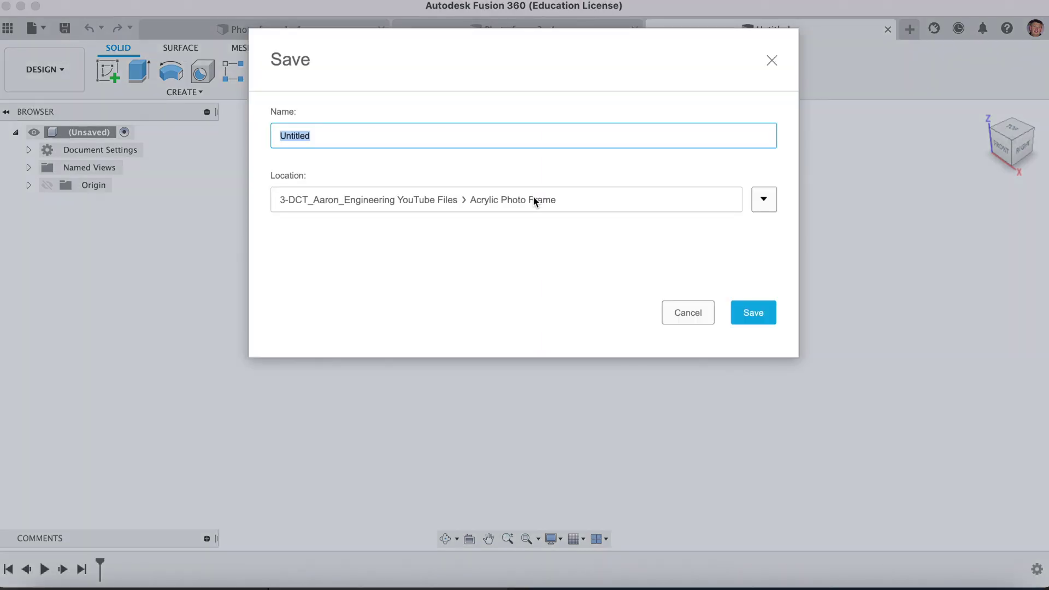
{"action": "type", "text": "YouTube Channel"}
{"action": "left_click", "coordinate": [753, 316]}
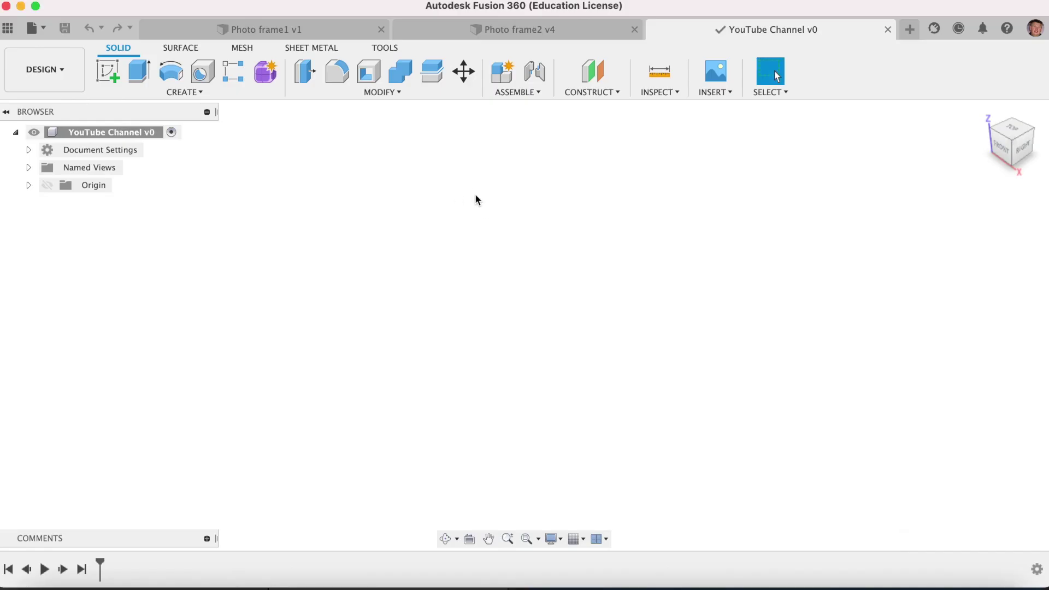
Add a new component through ASSEMBLE > New Component, renaming Component1 to 'Frame'
{"action": "left_click", "coordinate": [509, 100]}
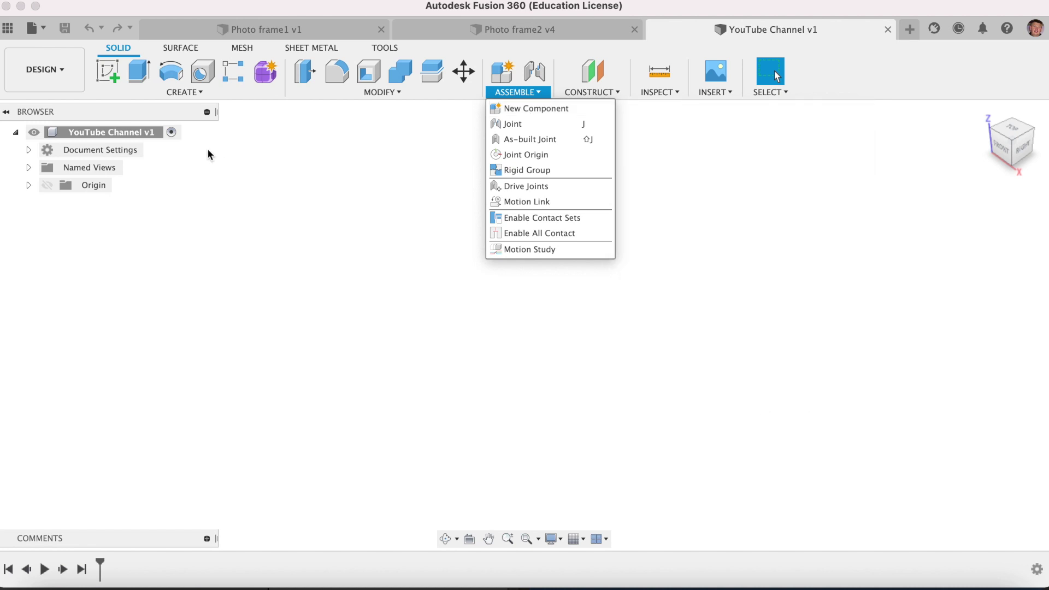
{"action": "right_click", "coordinate": [141, 139]}
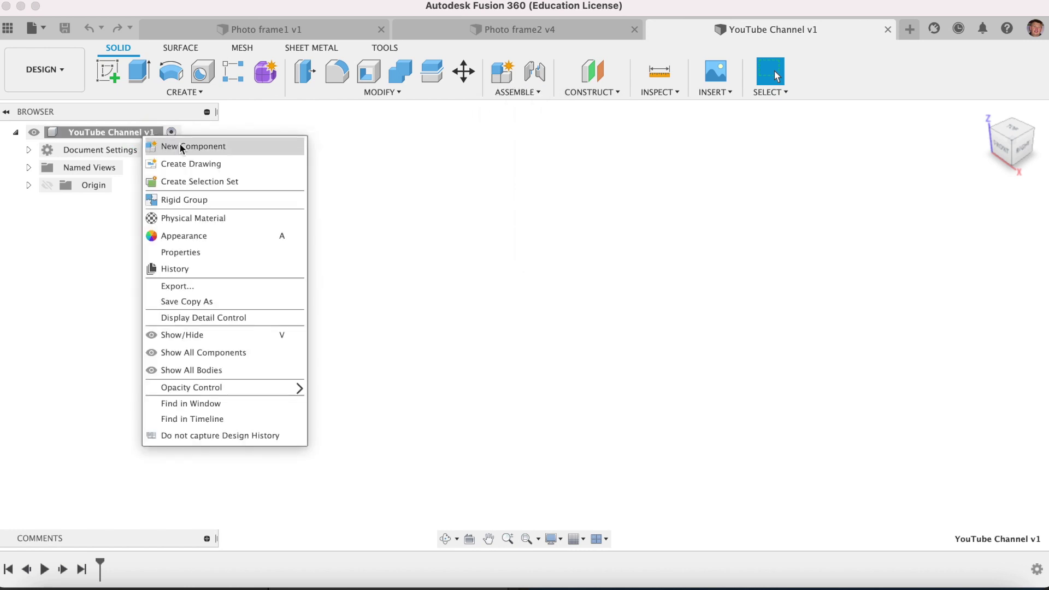
{"action": "left_click", "coordinate": [518, 98]}
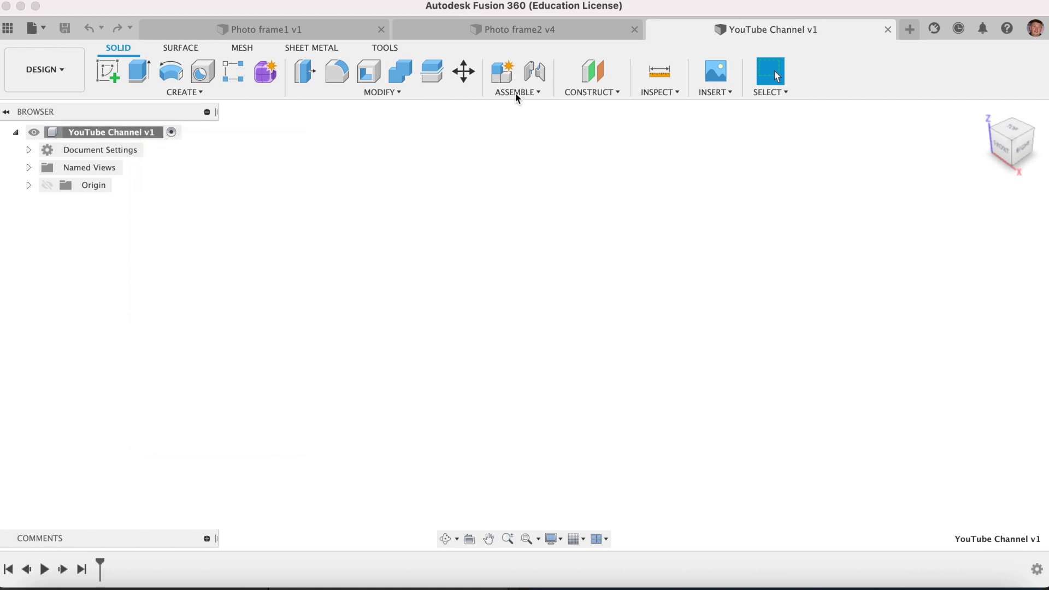
{"action": "left_click", "coordinate": [518, 97]}
{"action": "left_click", "coordinate": [522, 107]}
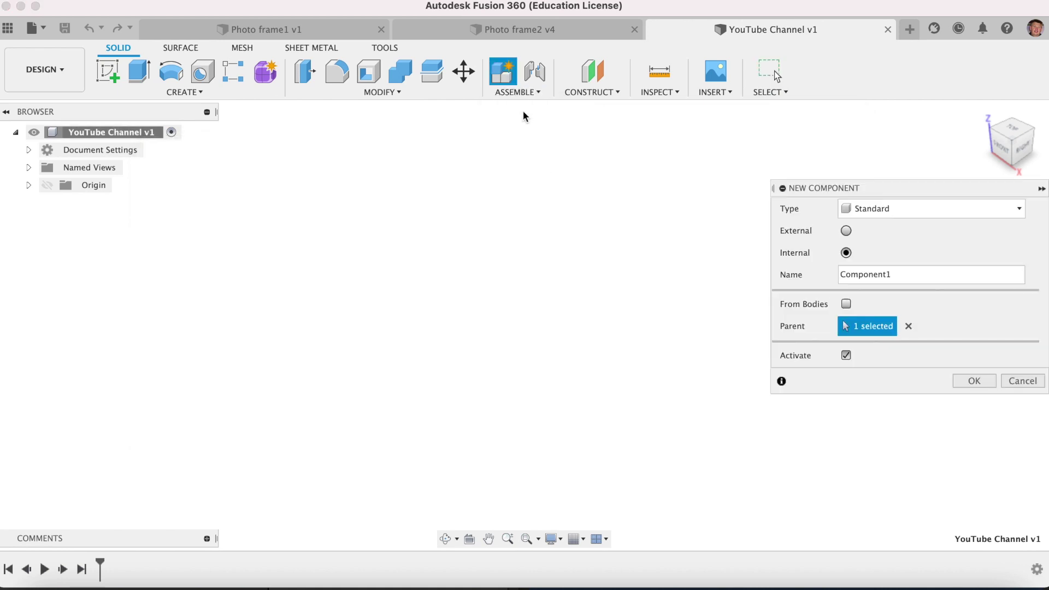
{"action": "left_click", "coordinate": [879, 190]}
{"action": "left_click_drag", "start_coordinate": [879, 190], "coordinate": [799, 170]}
{"action": "left_click_drag", "start_coordinate": [761, 255], "coordinate": [790, 255]}
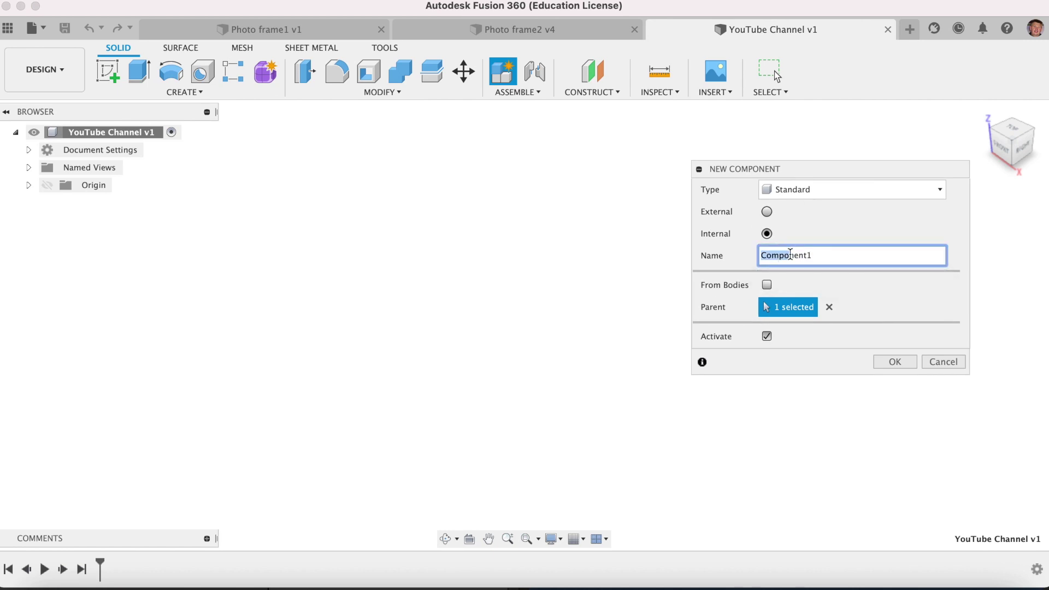
{"action": "left_click", "coordinate": [728, 255]}
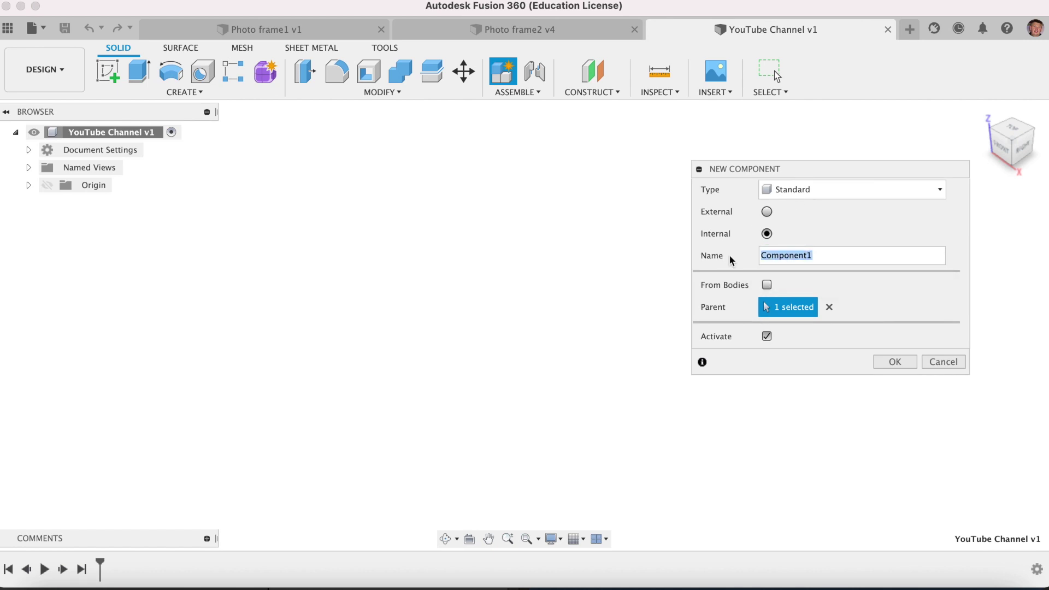
{"action": "type", "text": "Frame"}
{"action": "left_click", "coordinate": [896, 361]}
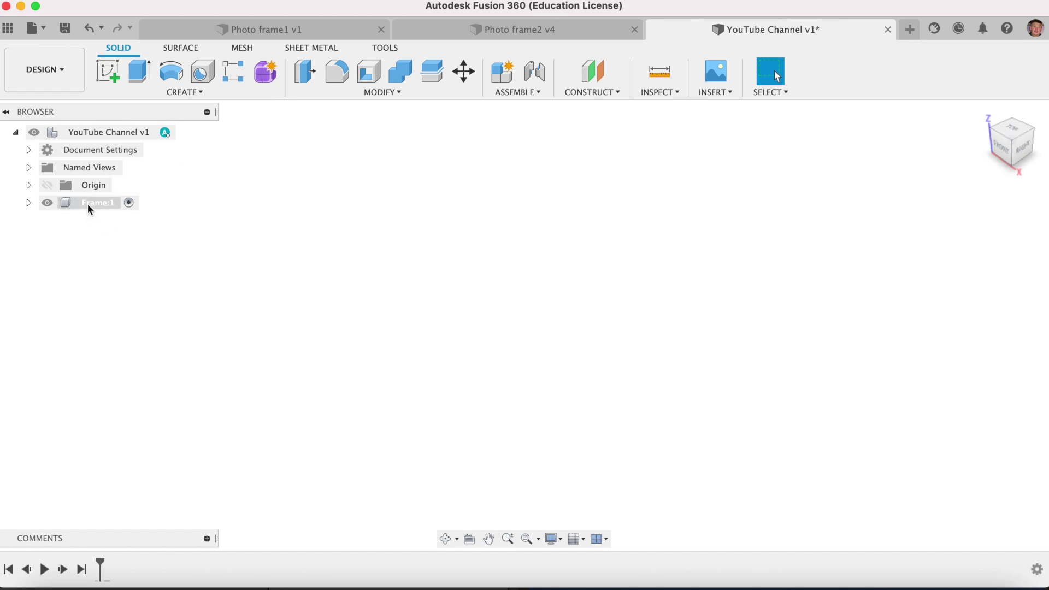
On the front plane, sketch a 150 mm line at 90° starting from the origin
{"action": "left_click", "coordinate": [110, 81]}
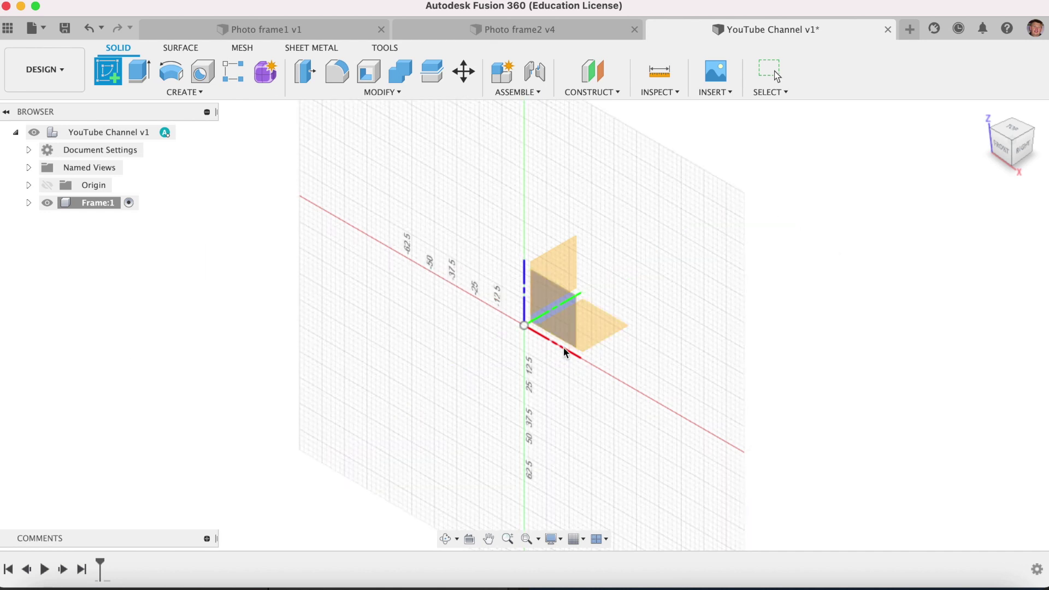
{"action": "left_click", "coordinate": [543, 310]}
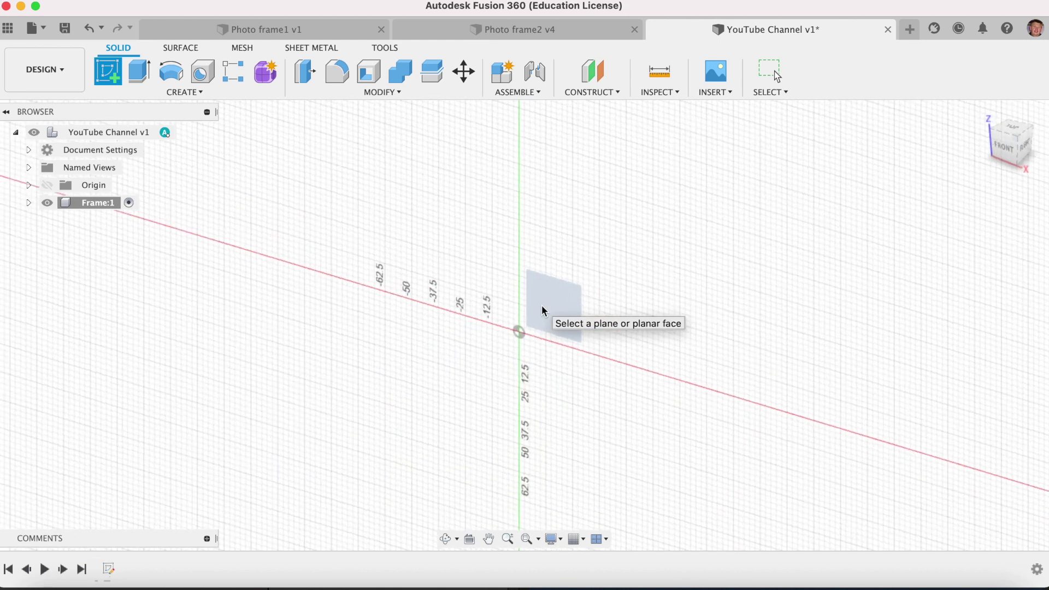
{"action": "left_click", "coordinate": [198, 92]}
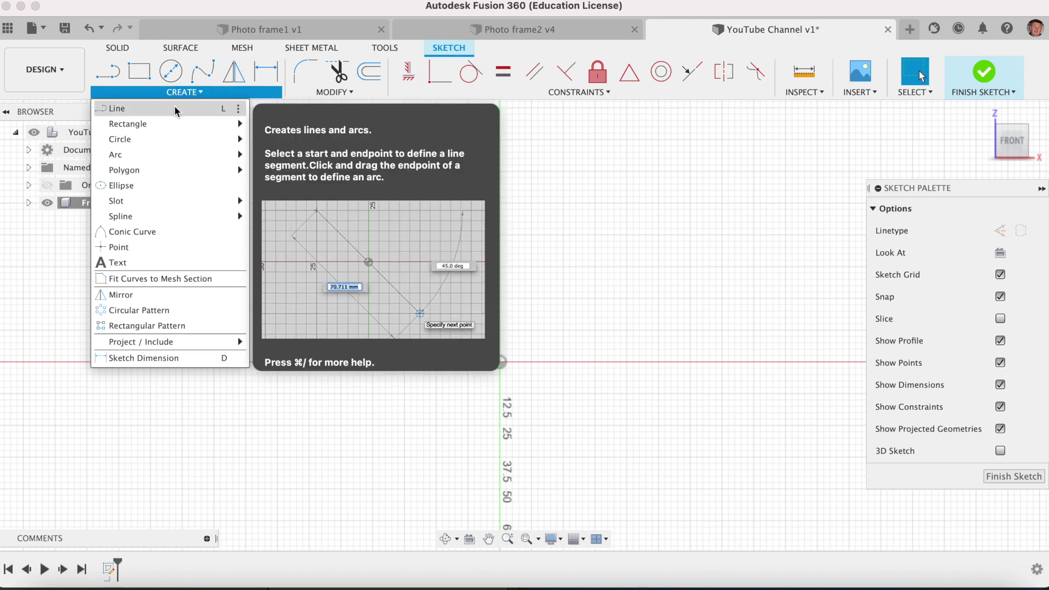
{"action": "left_click", "coordinate": [206, 109]}
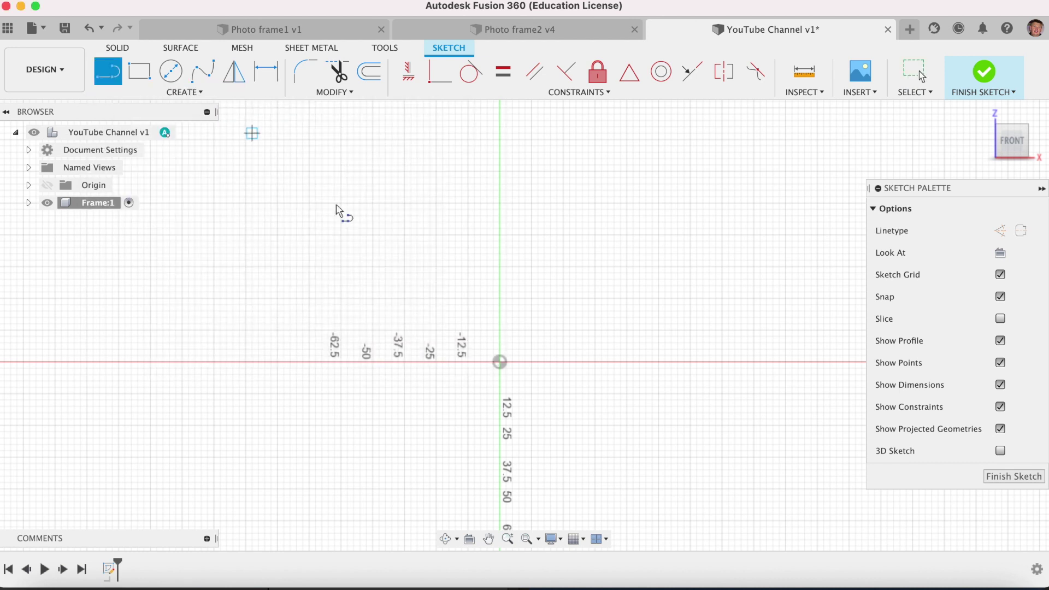
{"action": "left_click", "coordinate": [502, 364]}
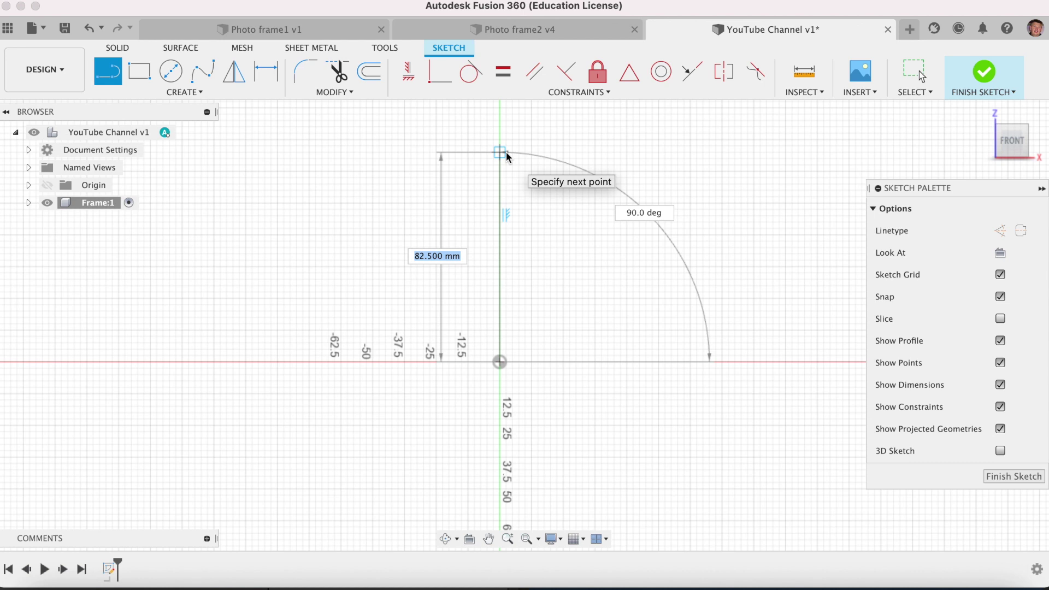
{"action": "type", "text": "150"}
{"action": "key", "text": "Tab"}
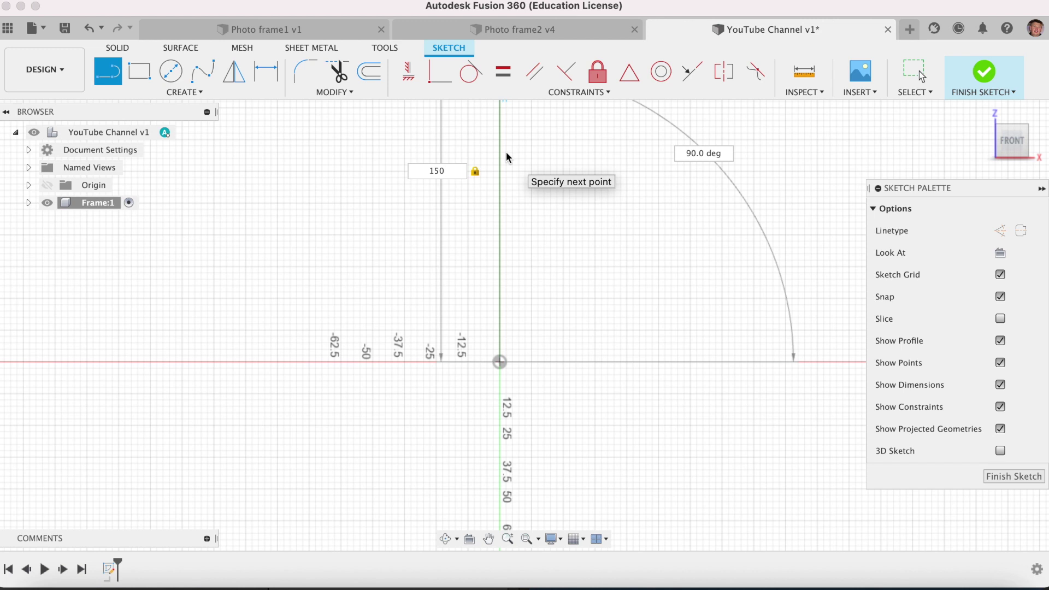
{"action": "key", "text": "Tab"}
{"action": "key", "text": "Return"}
{"action": "key", "text": "Escape"}
{"action": "scroll", "coordinate": [477, 271], "scroll_direction": "down", "scroll_amount": 2}
{"action": "scroll", "coordinate": [478, 269], "scroll_direction": "down", "scroll_amount": 2}
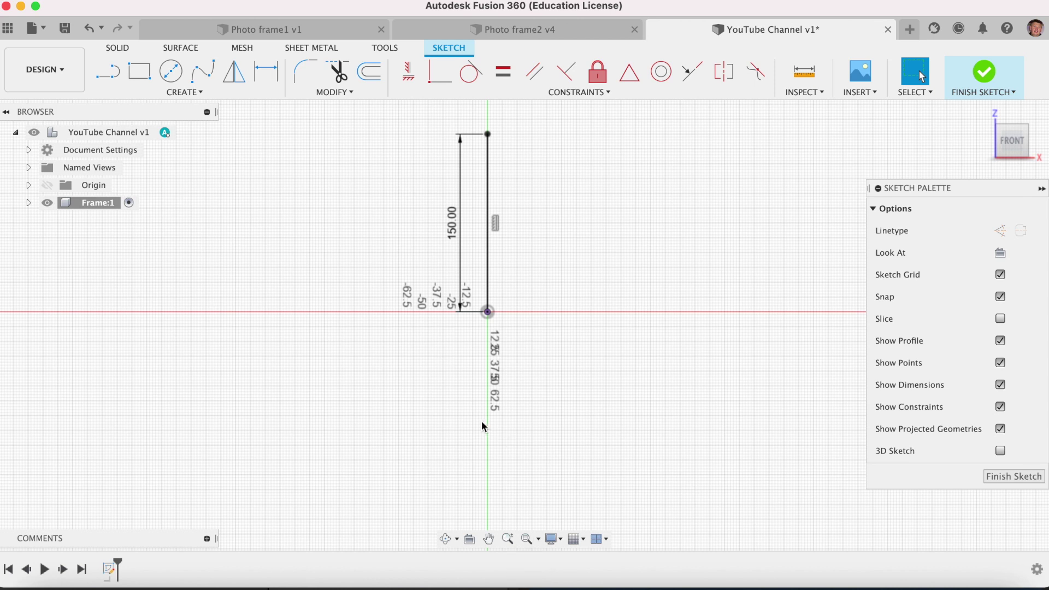
{"action": "left_click", "coordinate": [539, 540]}
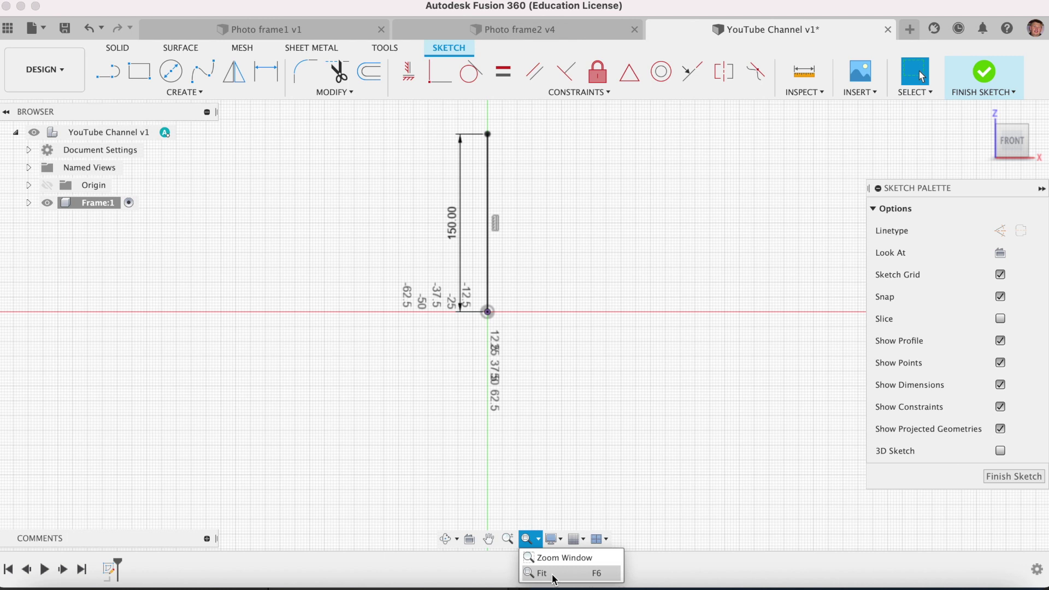
{"action": "left_click", "coordinate": [585, 578]}
{"action": "scroll", "coordinate": [354, 429], "scroll_direction": "down", "scroll_amount": 5}
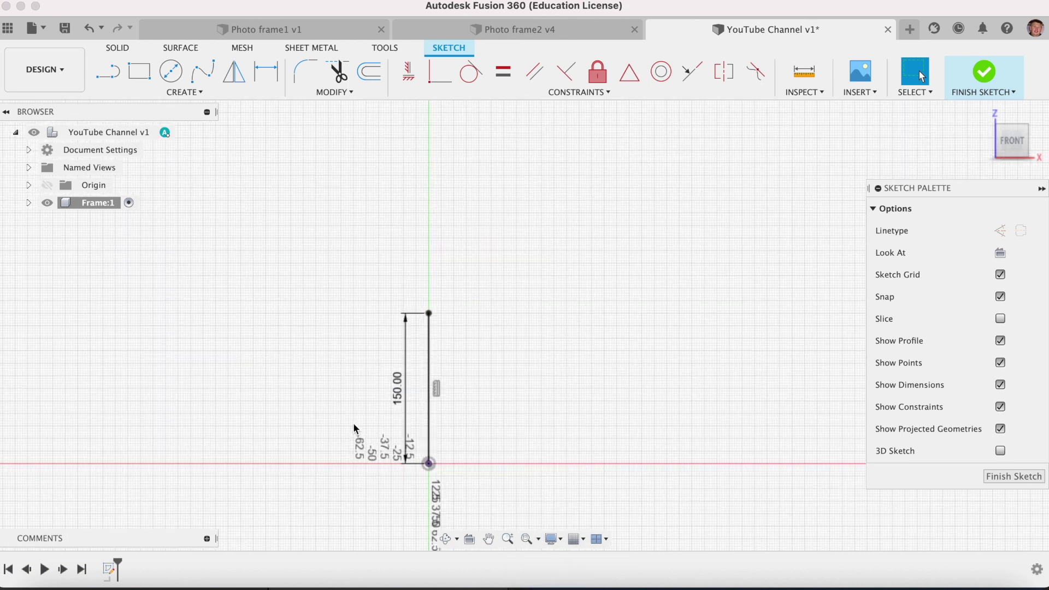
{"action": "left_click", "coordinate": [528, 541]}
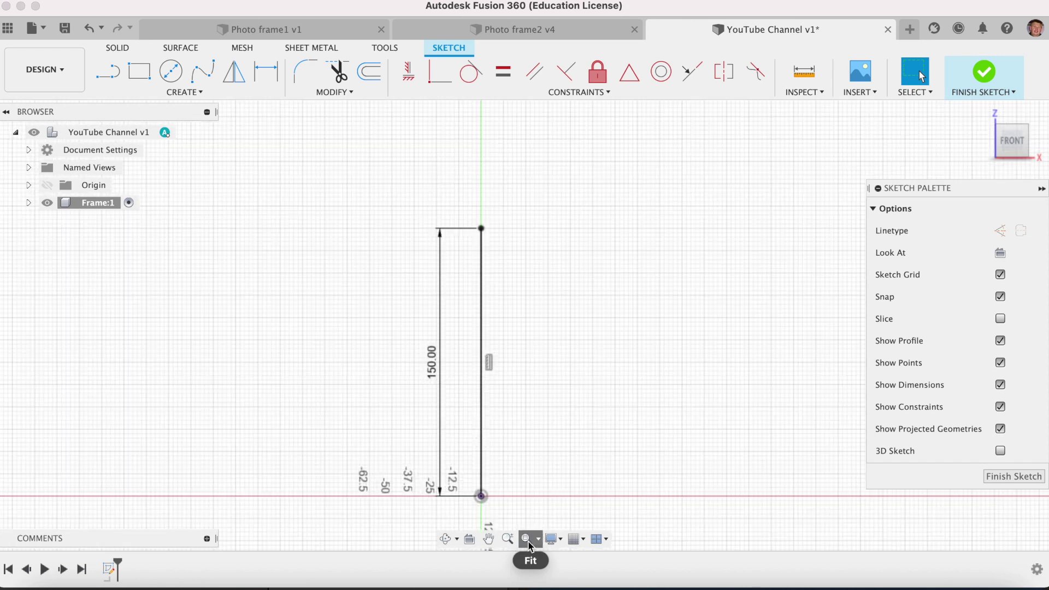
{"action": "scroll", "coordinate": [607, 509], "scroll_direction": "up", "scroll_amount": 3}
{"action": "scroll", "coordinate": [603, 514], "scroll_direction": "down", "scroll_amount": 4}
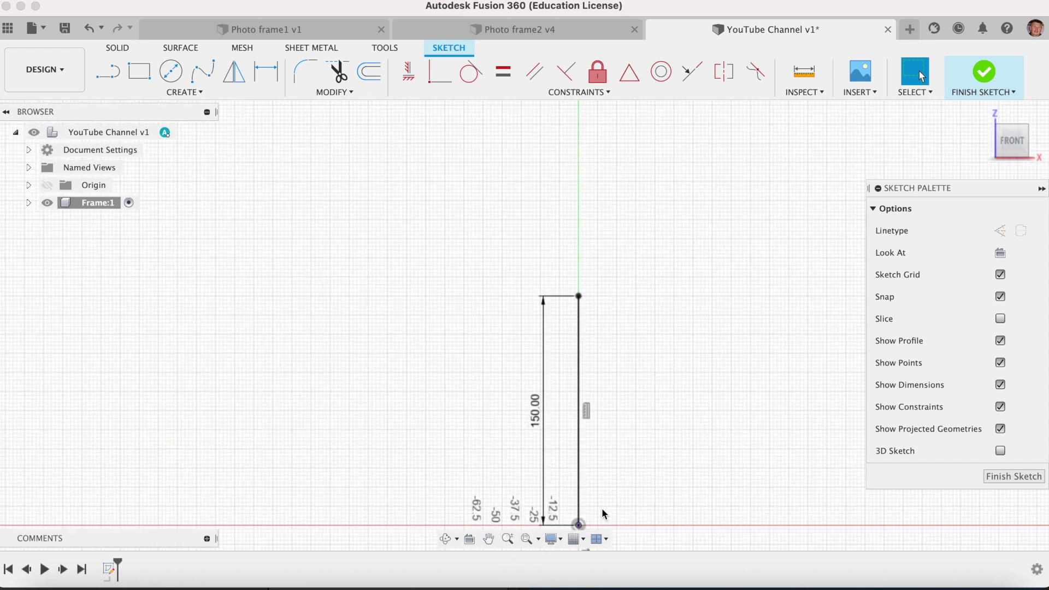
{"action": "scroll", "coordinate": [551, 251], "scroll_direction": "down", "scroll_amount": 5}
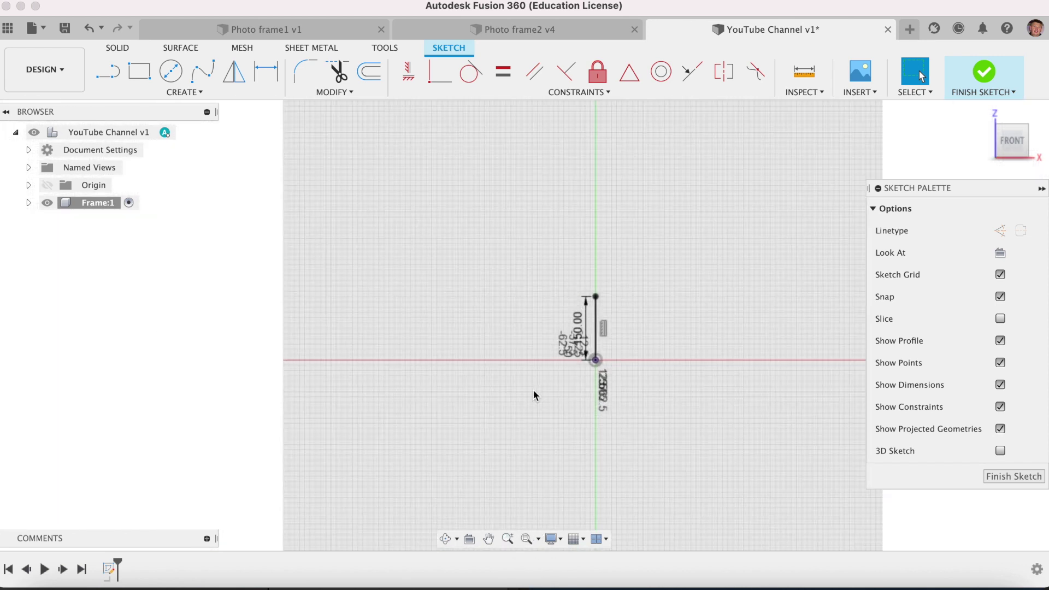
{"action": "scroll", "coordinate": [539, 428], "scroll_direction": "down", "scroll_amount": 5}
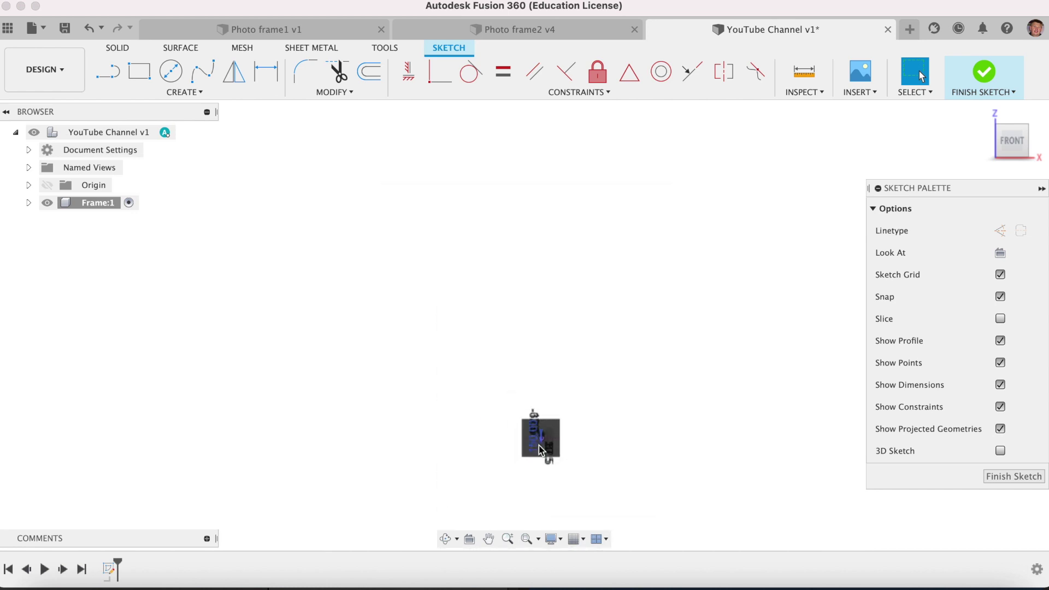
{"action": "left_click", "coordinate": [526, 540]}
{"action": "scroll", "coordinate": [468, 403], "scroll_direction": "down", "scroll_amount": 1}
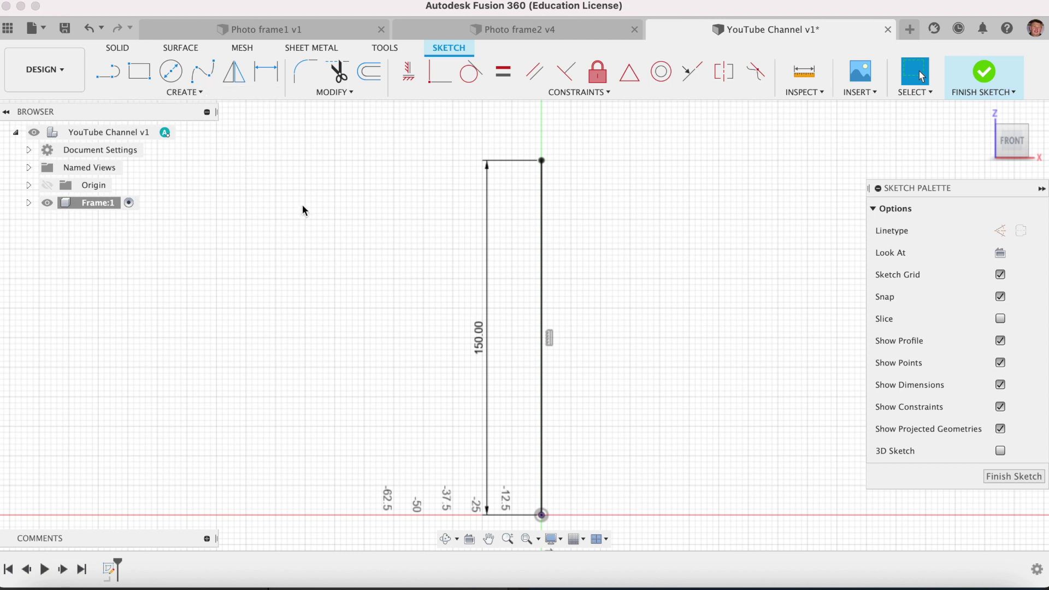
Check grid and snap settings, then draw a vertical line up from the red axis beside the first
{"action": "key", "text": "l"}
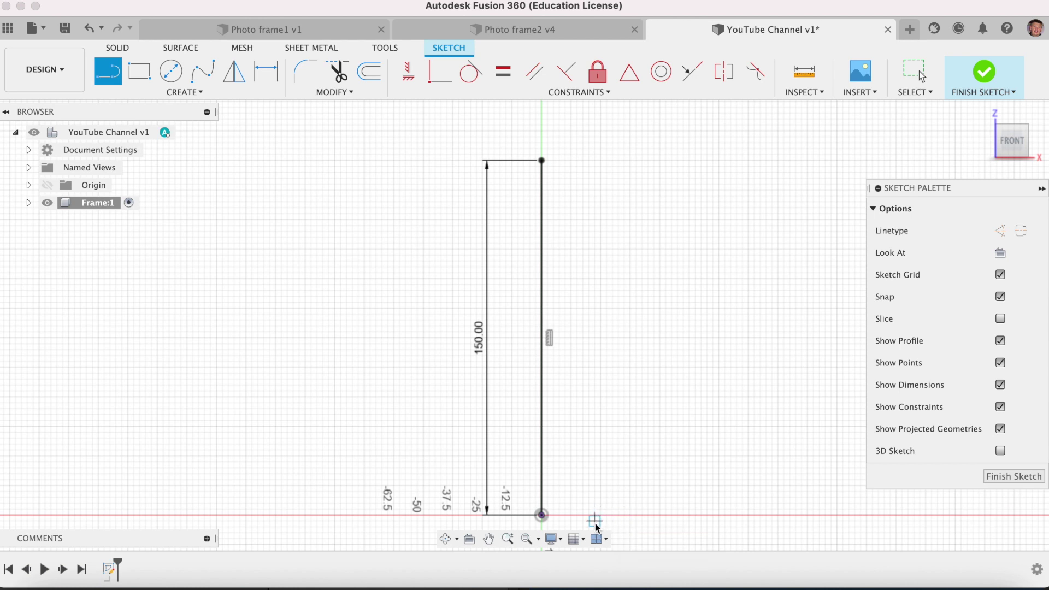
{"action": "left_click", "coordinate": [583, 540]}
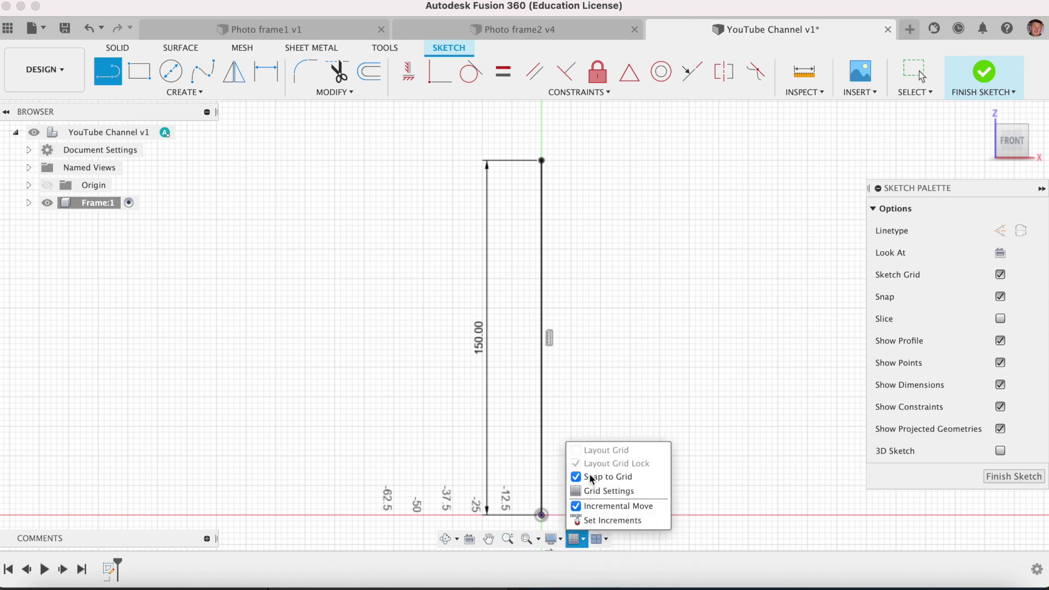
{"action": "left_click", "coordinate": [653, 326]}
{"action": "left_click", "coordinate": [601, 515]}
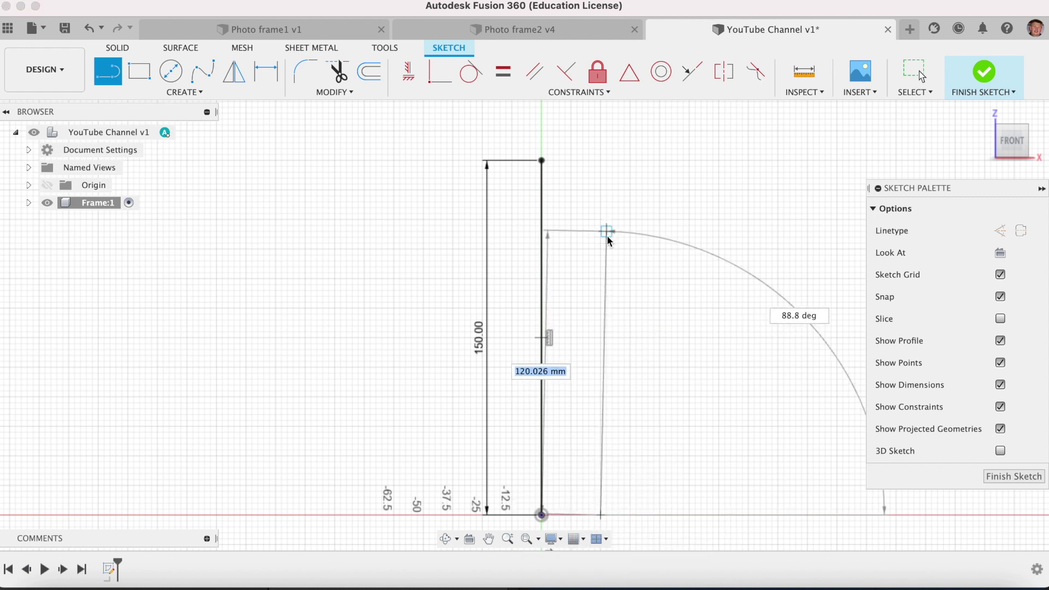
{"action": "left_click", "coordinate": [600, 179]}
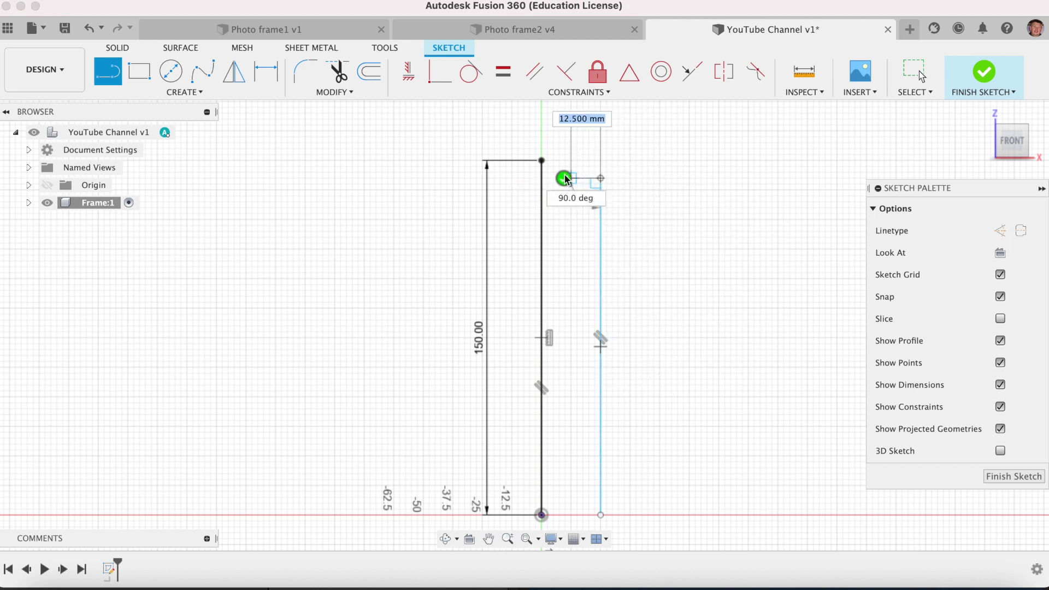
{"action": "key", "text": "Escape"}
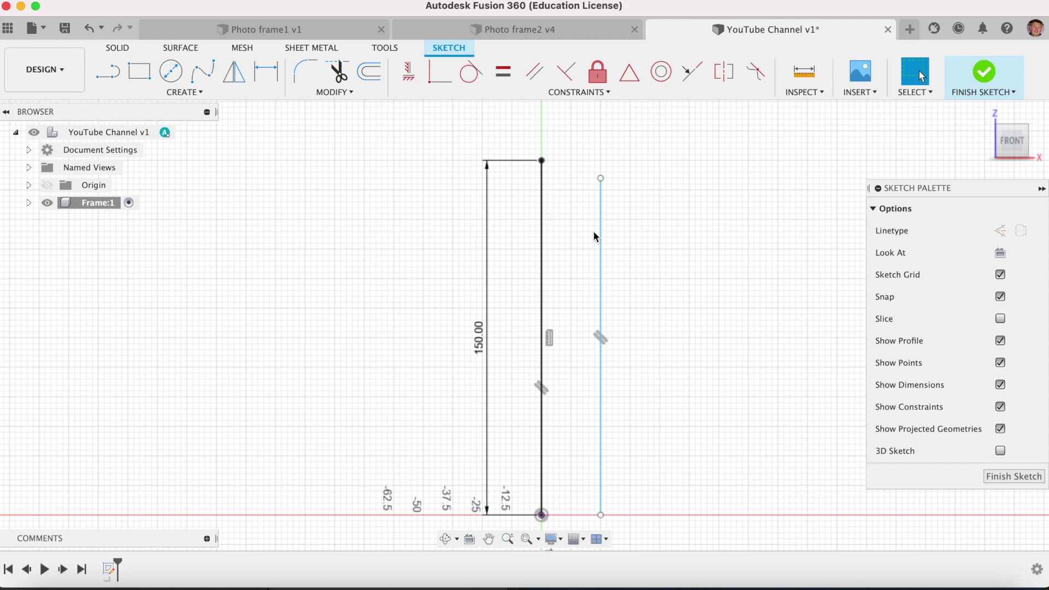
Apply an Equal constraint to the two vertical lines
{"action": "left_click", "coordinate": [503, 72]}
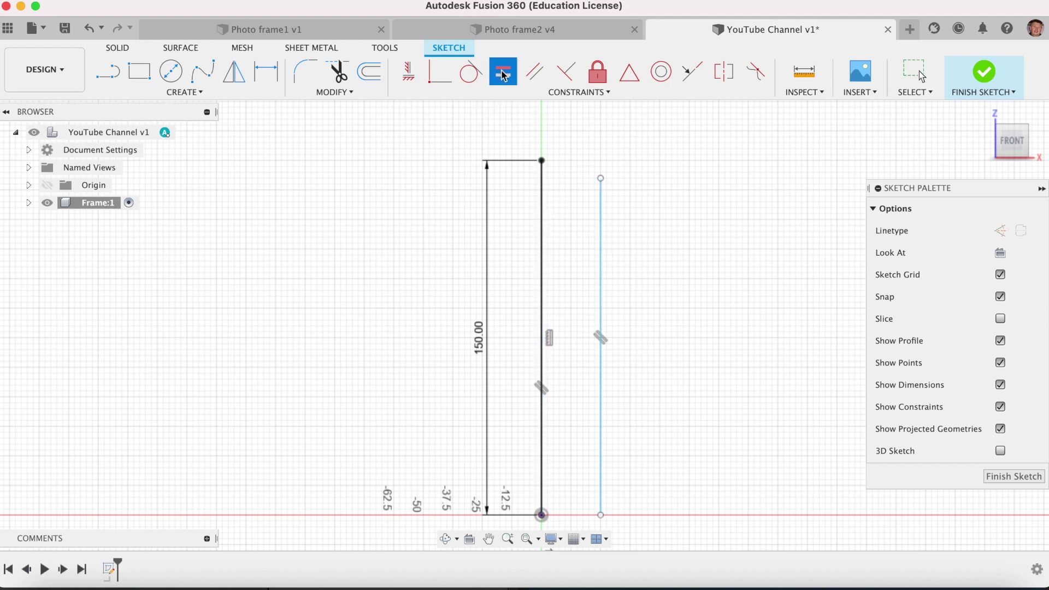
{"action": "left_click", "coordinate": [542, 203]}
{"action": "left_click", "coordinate": [601, 218]}
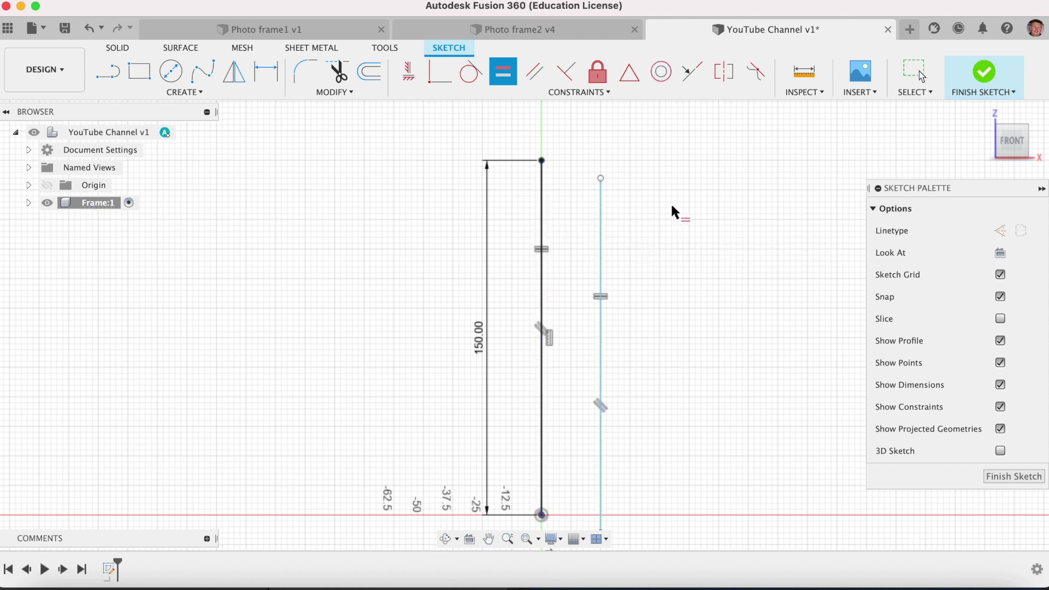
{"action": "key", "text": "Escape"}
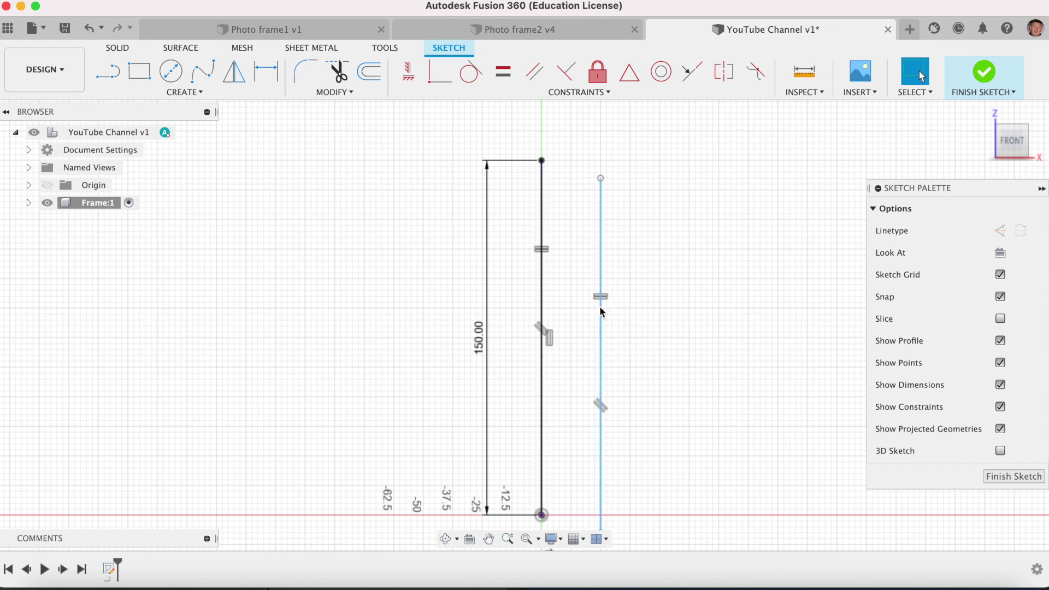
Nudge the second line into place and align both top endpoints horizontally
{"action": "mouse_move", "coordinate": [599, 309]}
{"action": "left_mouse_down"}
{"action": "mouse_move", "coordinate": [599, 279]}
{"action": "mouse_move", "coordinate": [587, 298]}
{"action": "left_mouse_up"}
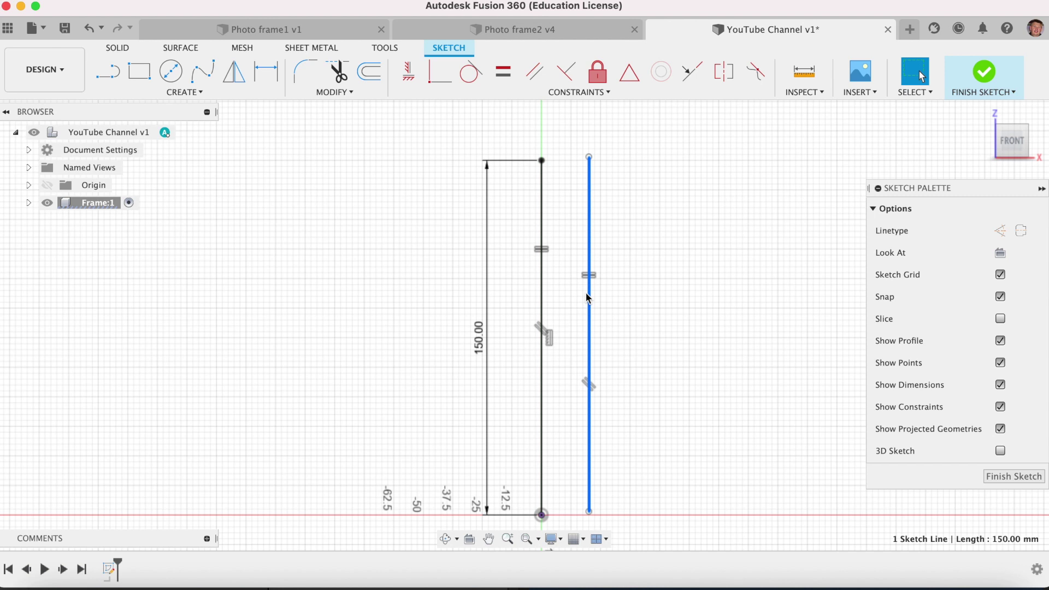
{"action": "left_click", "coordinate": [675, 232]}
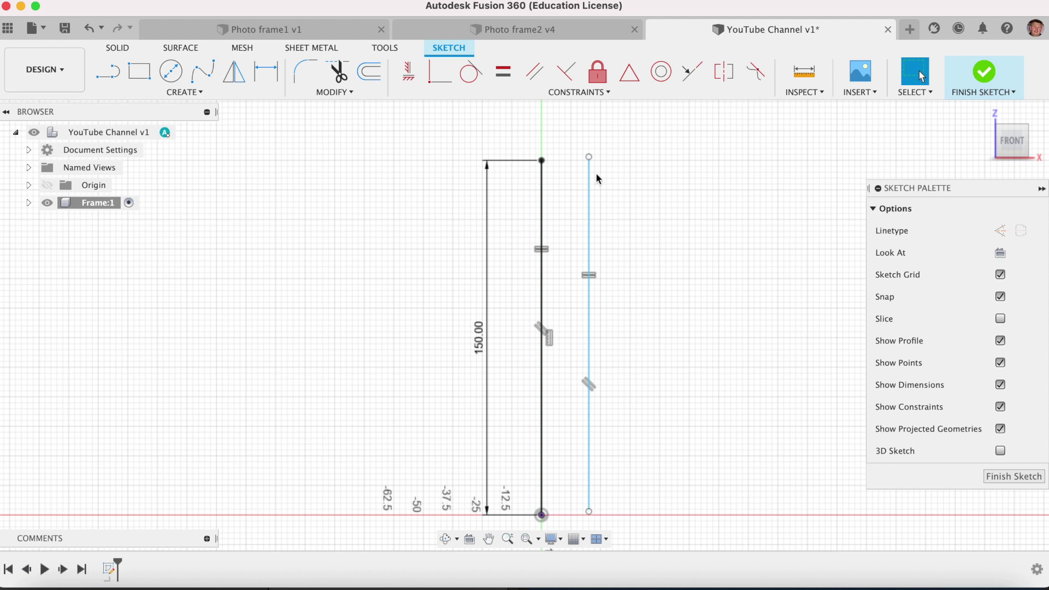
{"action": "mouse_move", "coordinate": [593, 194]}
{"action": "left_mouse_down"}
{"action": "mouse_move", "coordinate": [618, 194]}
{"action": "mouse_move", "coordinate": [583, 206]}
{"action": "mouse_move", "coordinate": [588, 186]}
{"action": "left_mouse_up"}
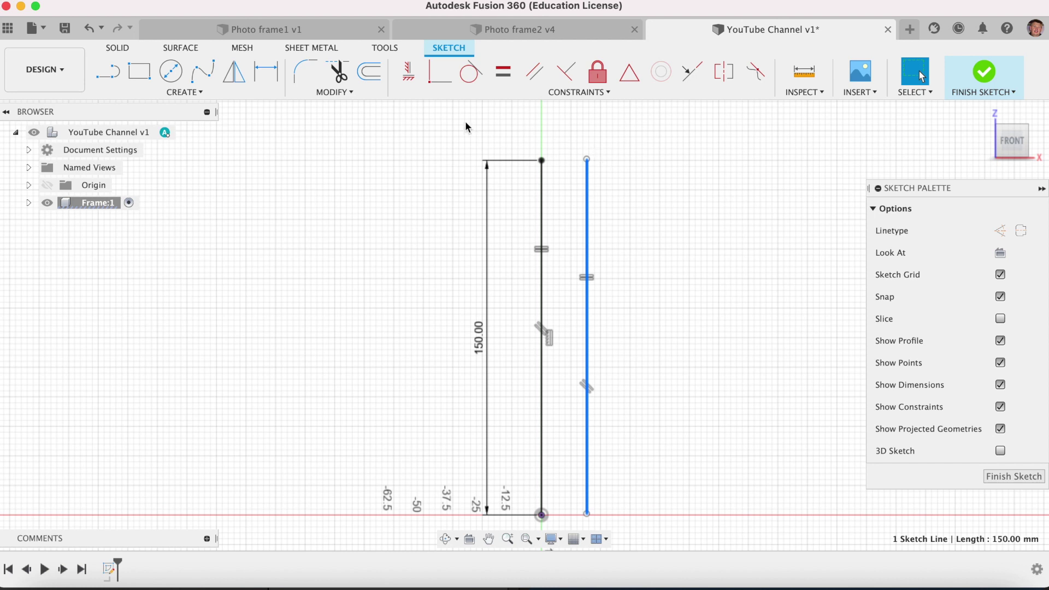
{"action": "left_click", "coordinate": [415, 78]}
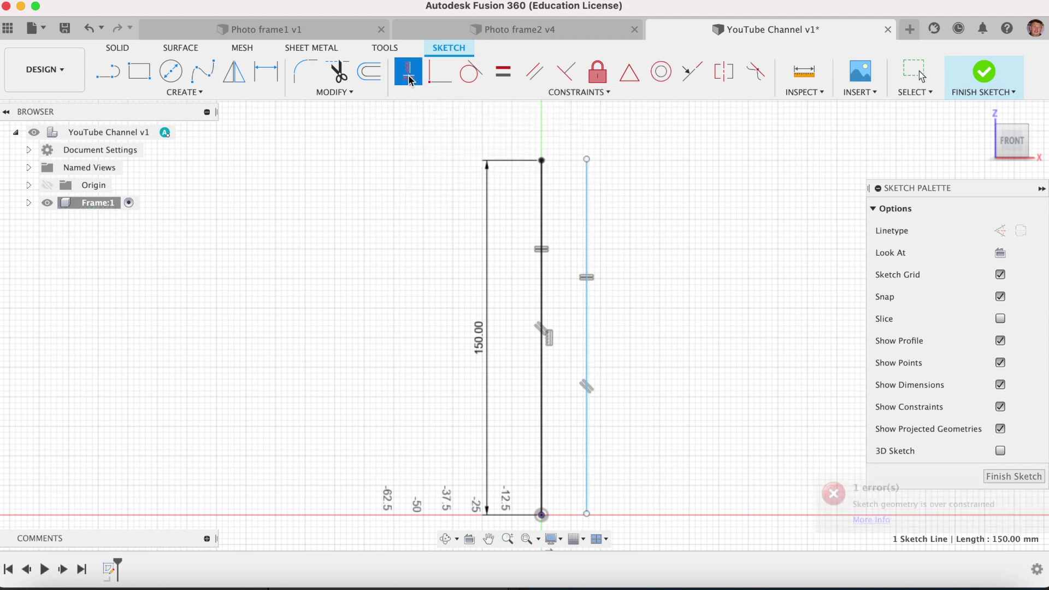
{"action": "left_click", "coordinate": [542, 161]}
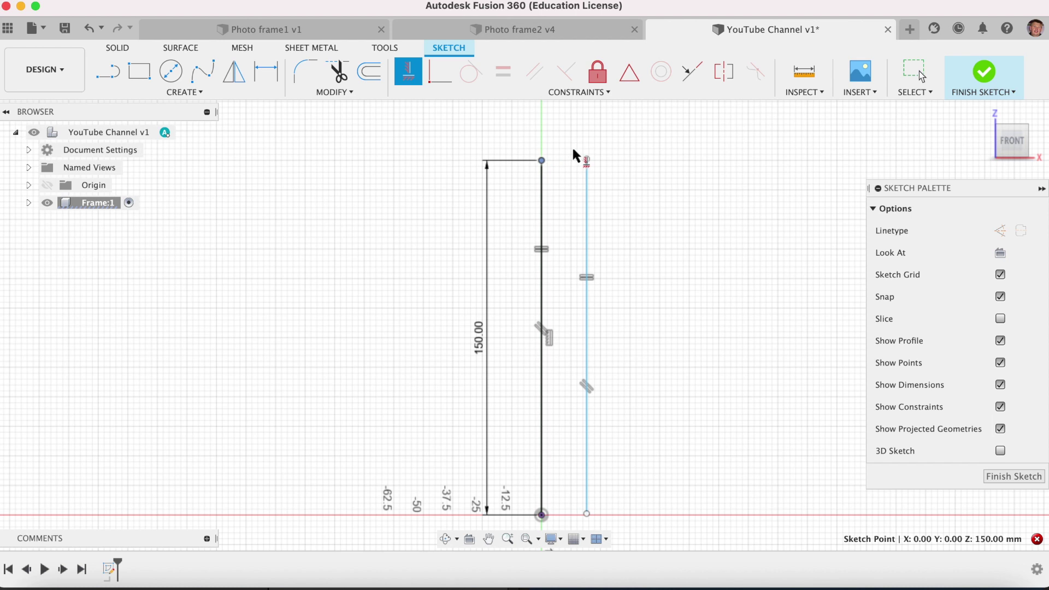
{"action": "left_click", "coordinate": [586, 160]}
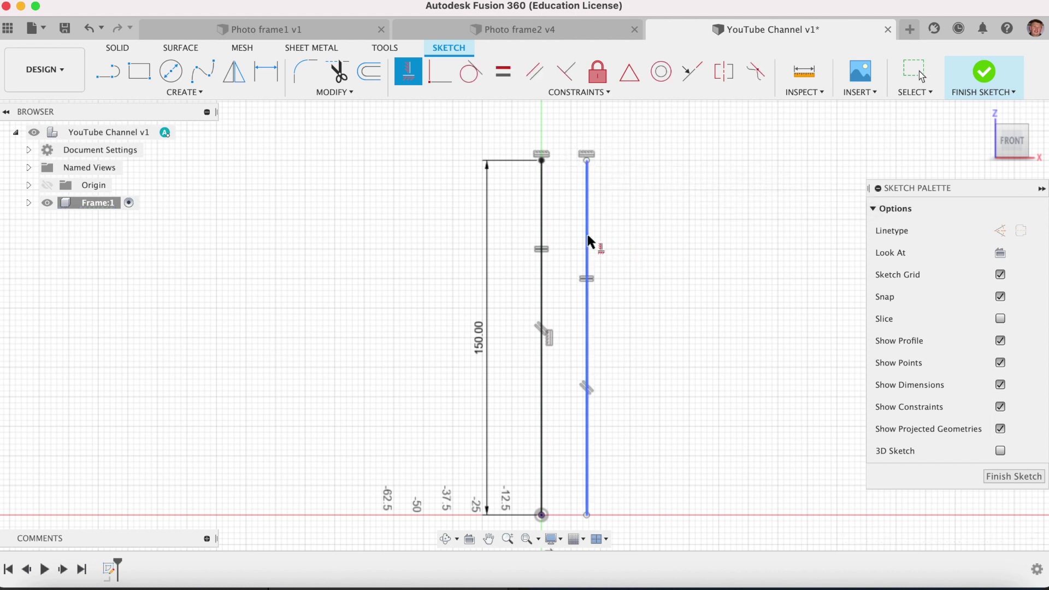
{"action": "key", "text": "Escape"}
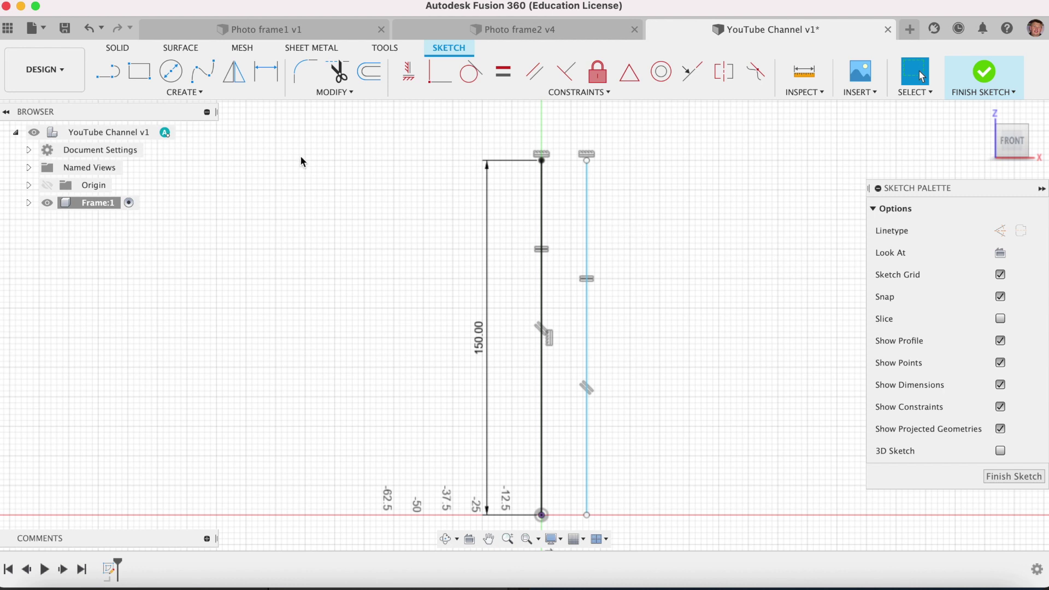
Draw a 3-point arc from the first line's top end to the second's, curving upward
{"action": "left_click", "coordinate": [183, 93]}
{"action": "mouse_move", "coordinate": [165, 154]}
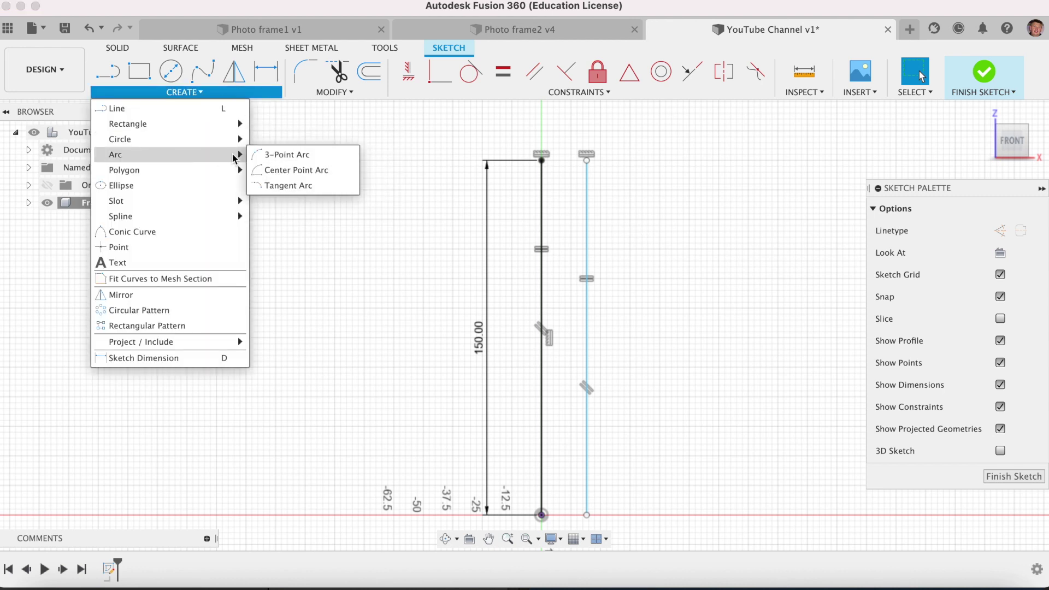
{"action": "left_click", "coordinate": [271, 154]}
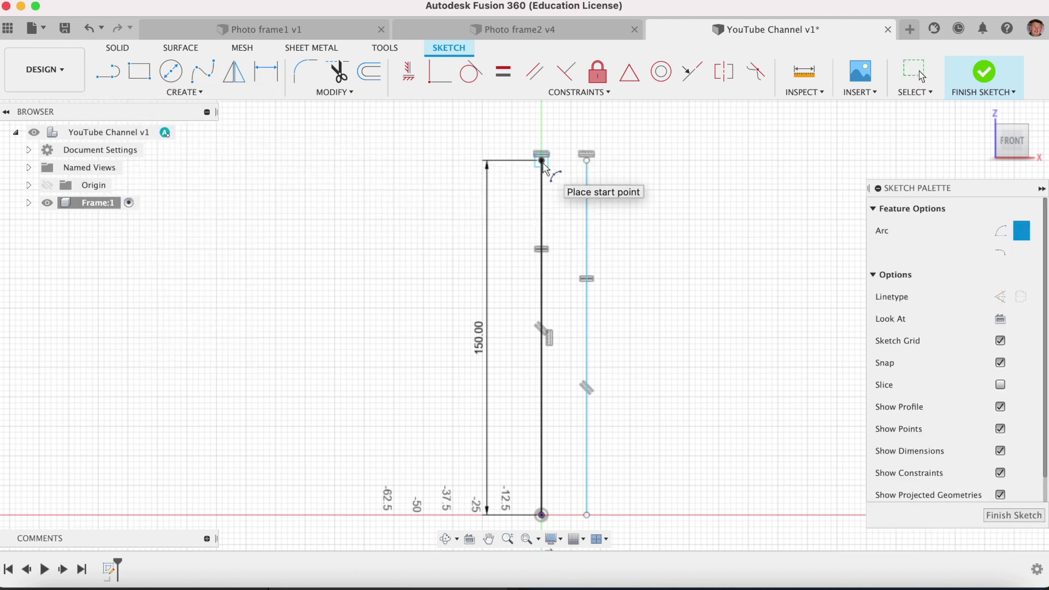
{"action": "left_click", "coordinate": [542, 160]}
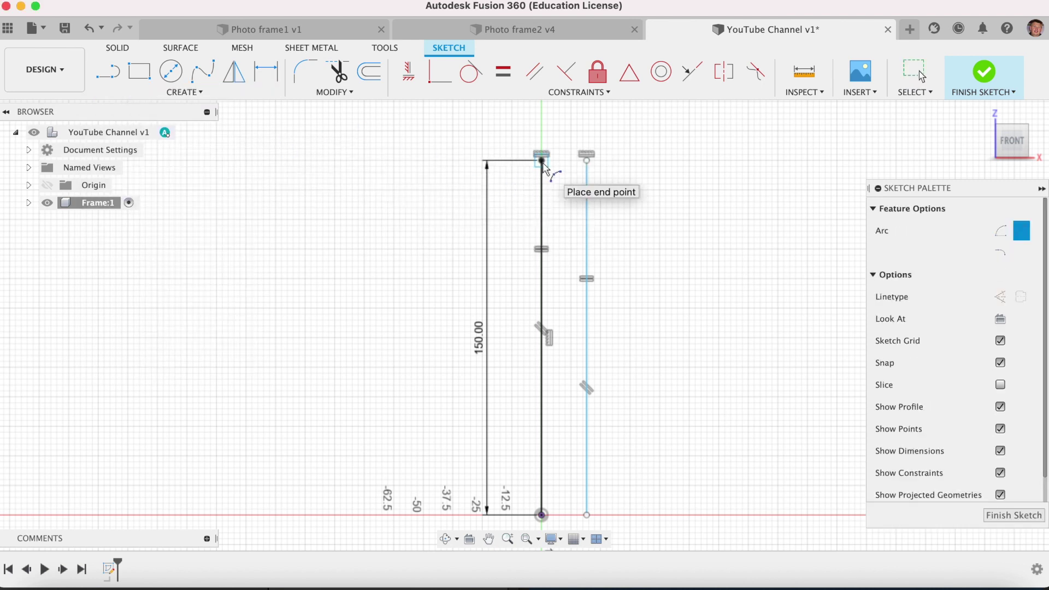
{"action": "left_click", "coordinate": [583, 160]}
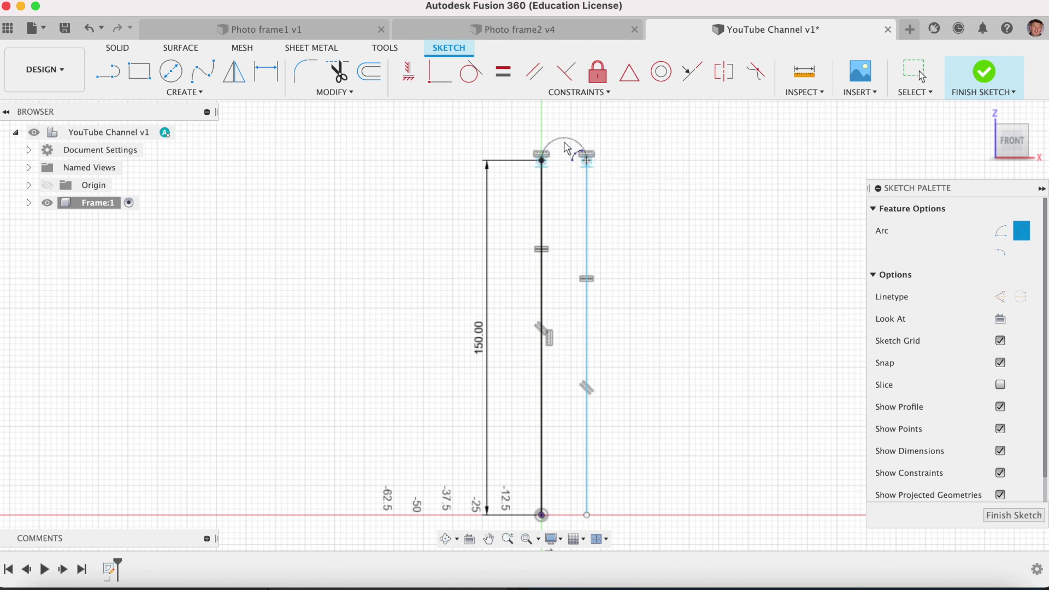
{"action": "left_click", "coordinate": [566, 147]}
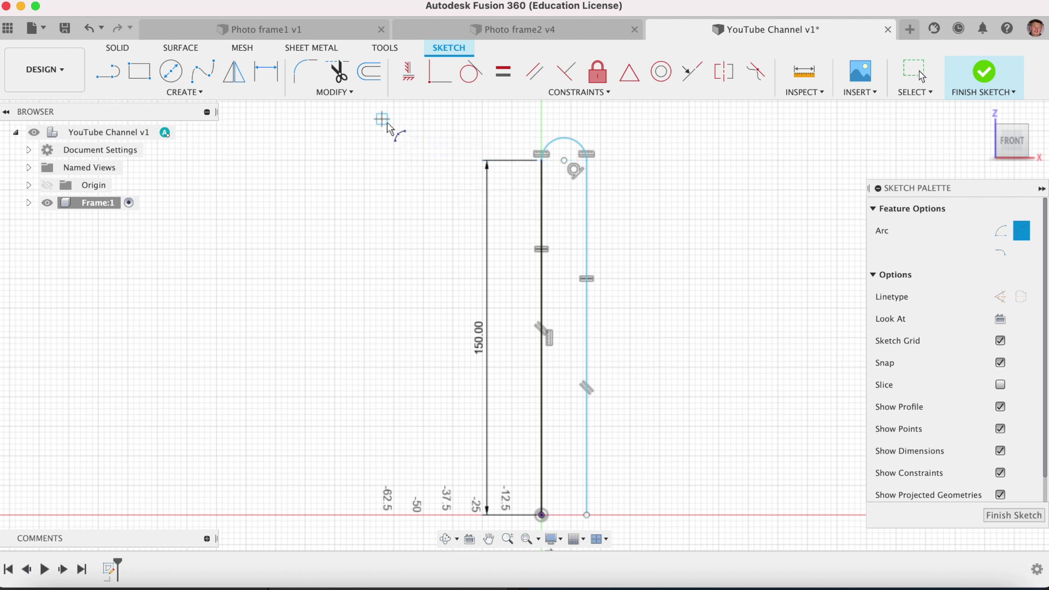
Trim away the 3-point arc and draw a tangent arc joining the two top endpoints
{"action": "left_click", "coordinate": [345, 79]}
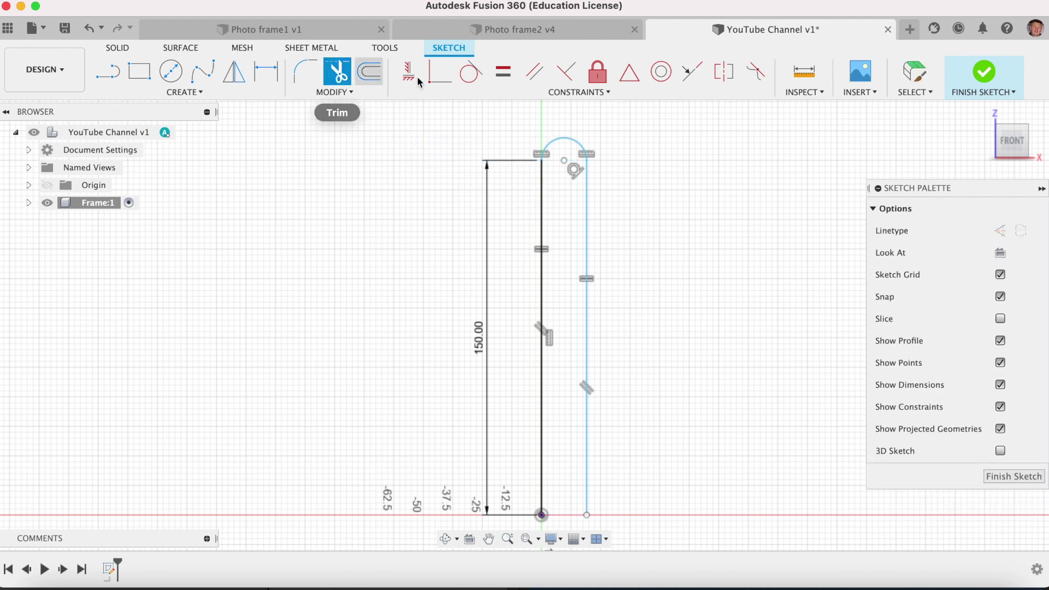
{"action": "left_click", "coordinate": [566, 139]}
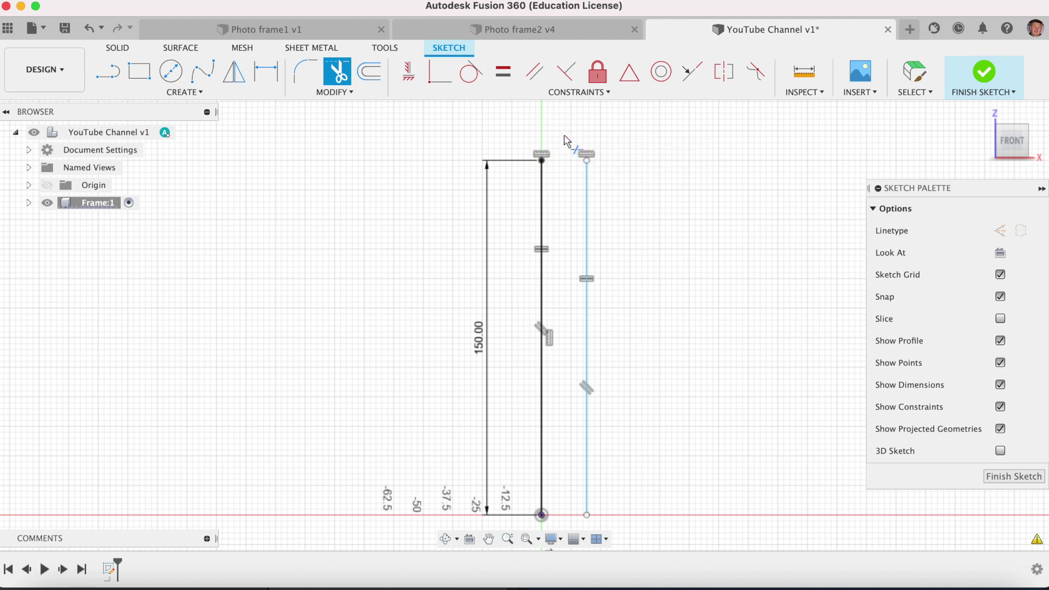
{"action": "key", "text": "l"}
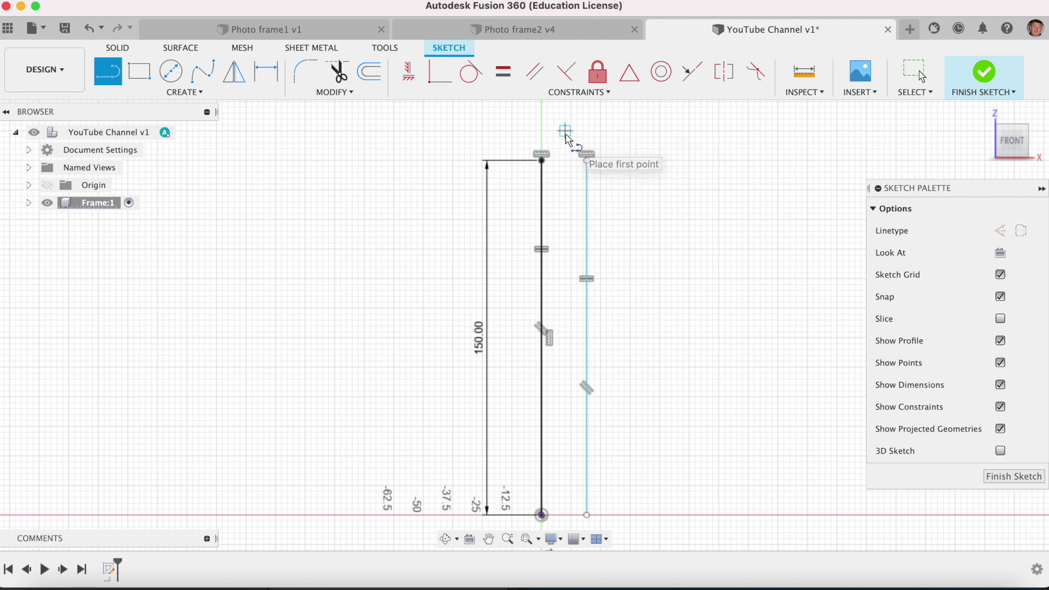
{"action": "left_click", "coordinate": [542, 160]}
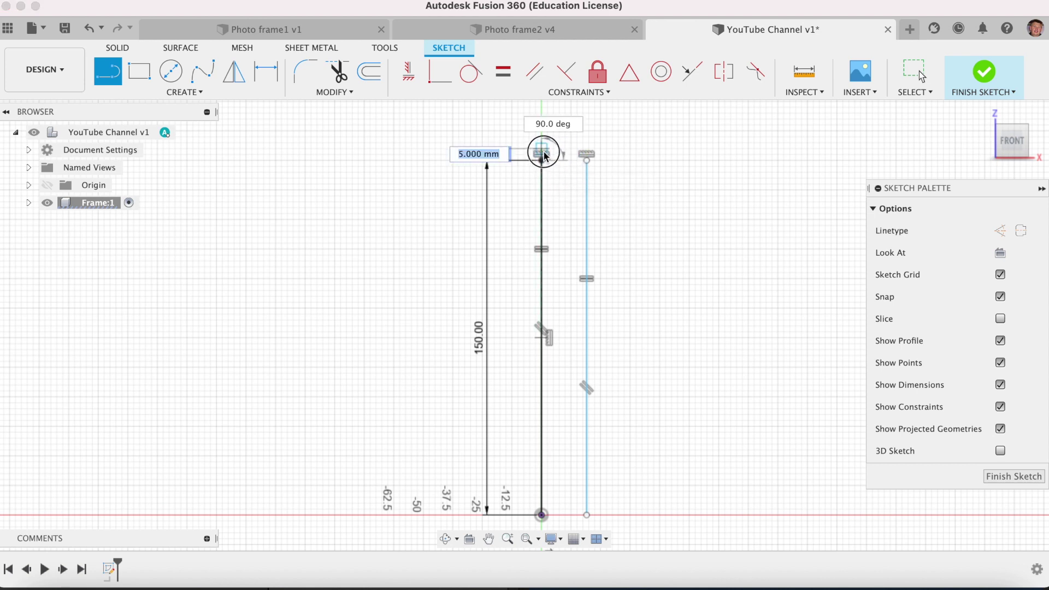
{"action": "left_click_drag", "start_coordinate": [552, 134], "coordinate": [586, 160]}
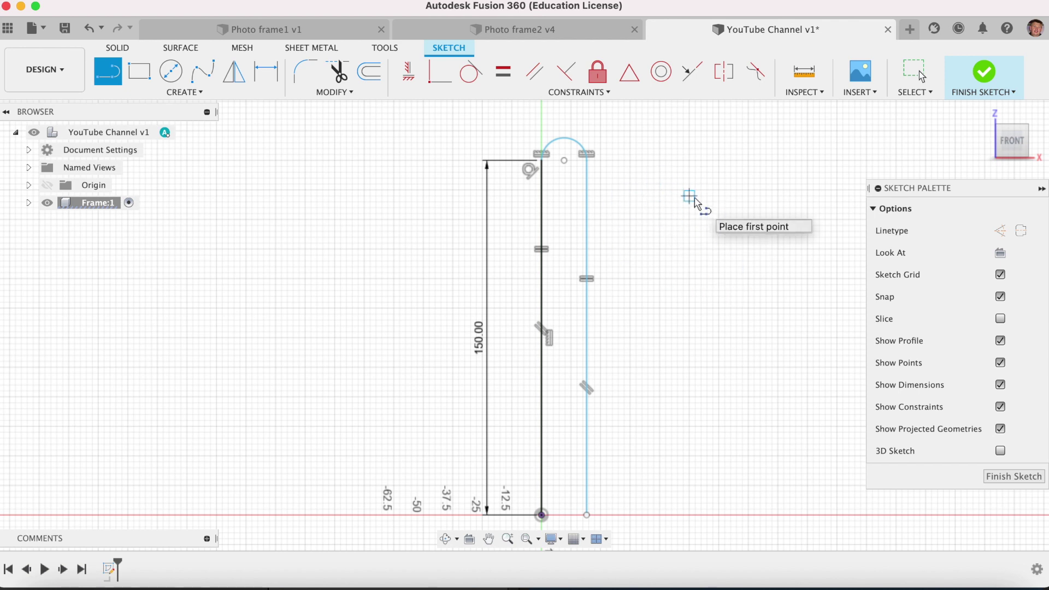
{"action": "key", "text": "Escape"}
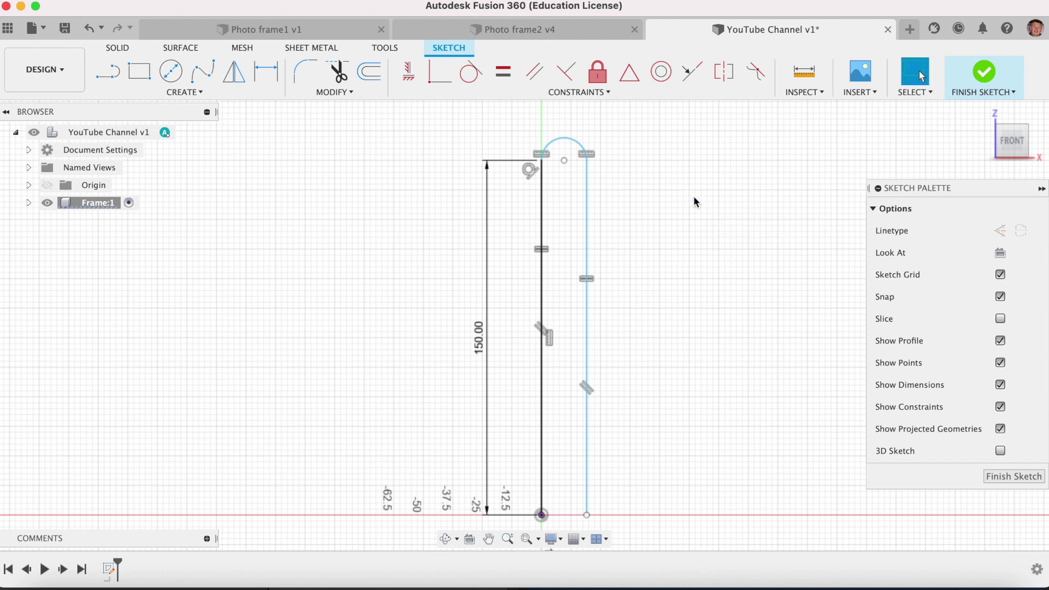
Dimension the top arc's radius to 3.5 mm
{"action": "left_click", "coordinate": [237, 94]}
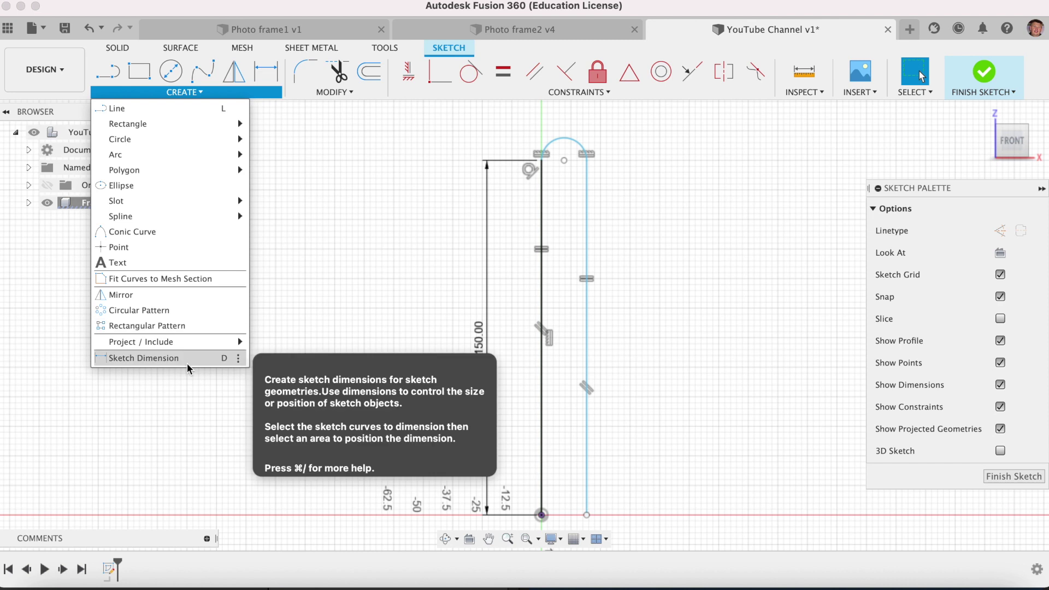
{"action": "left_click", "coordinate": [164, 358]}
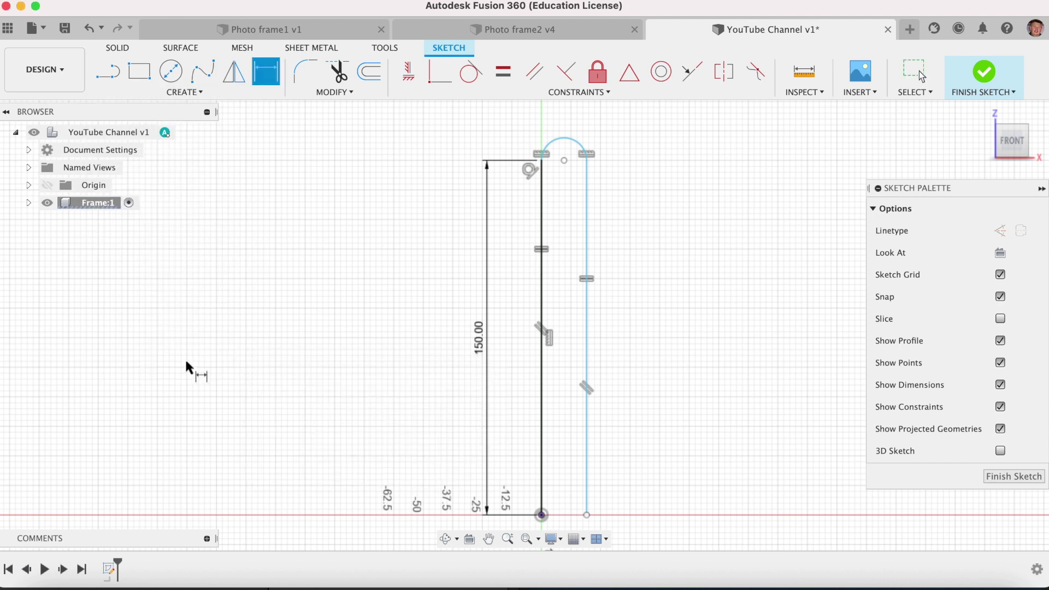
{"action": "left_click", "coordinate": [558, 142]}
{"action": "left_click", "coordinate": [610, 116]}
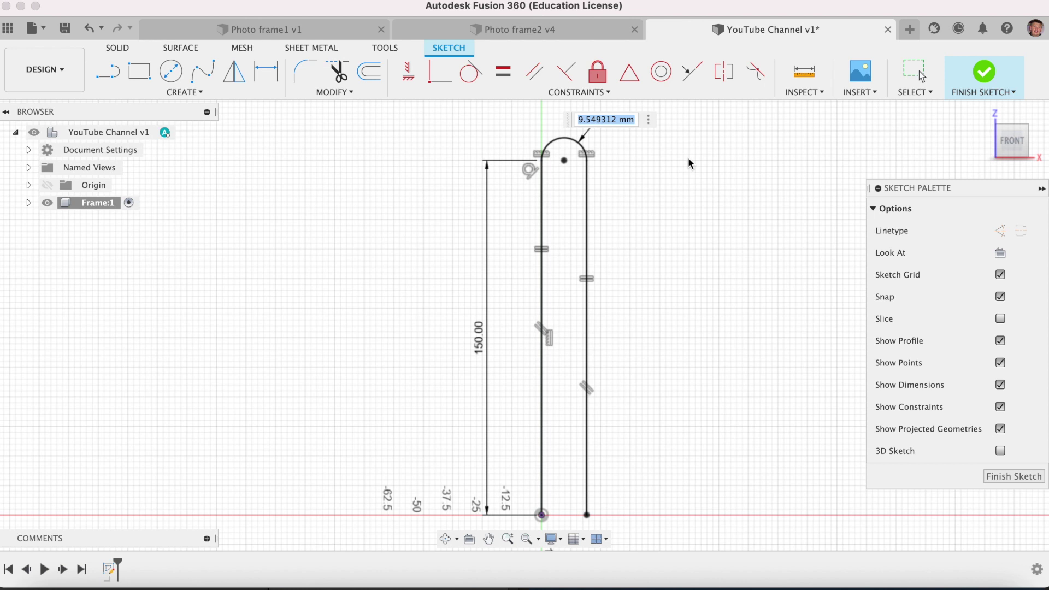
{"action": "type", "text": "3.5"}
{"action": "key", "text": "Return"}
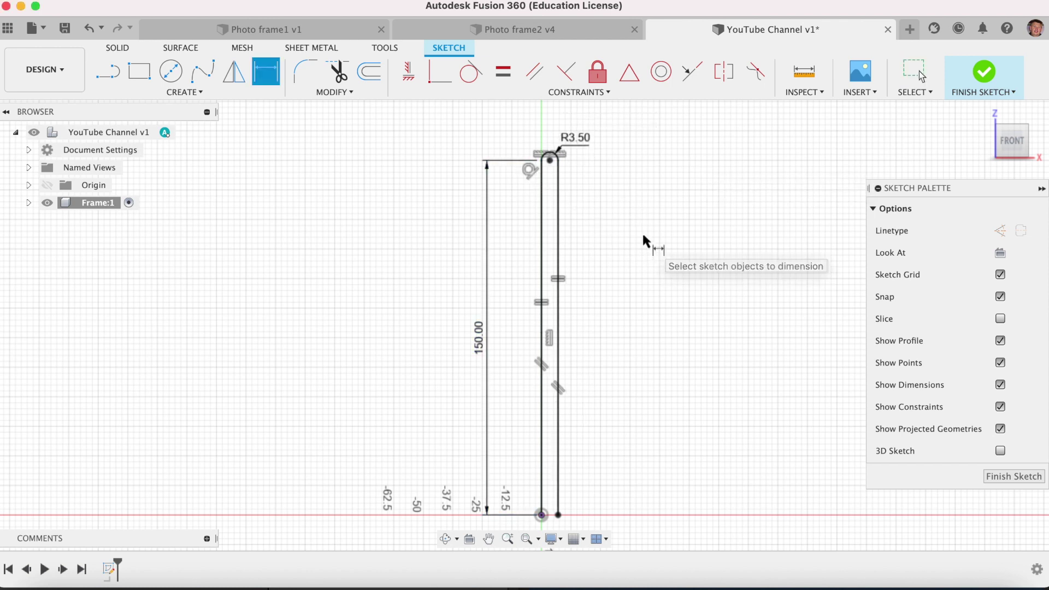
{"action": "key", "text": "Escape"}
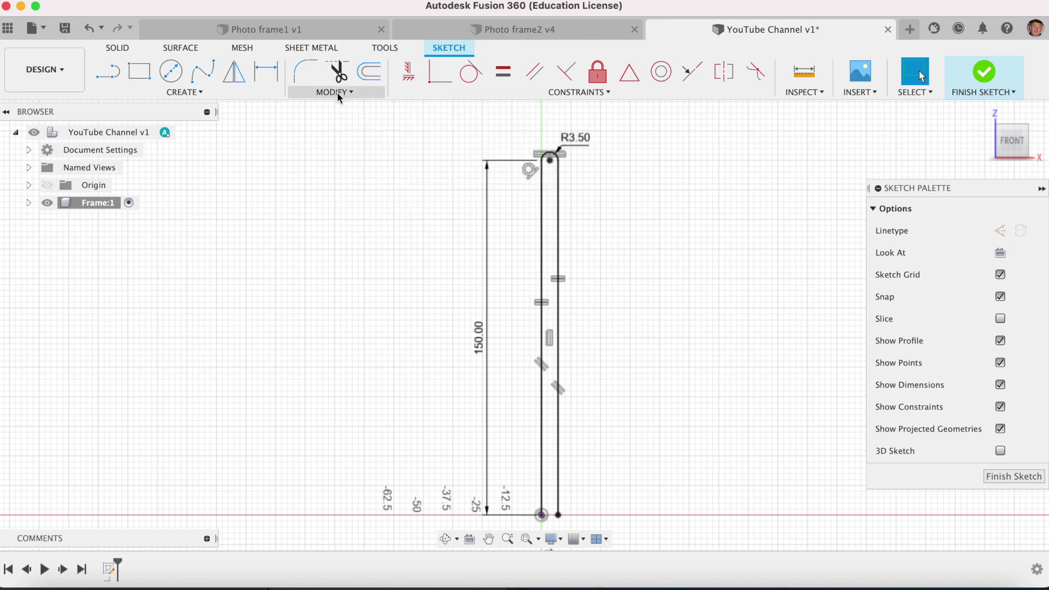
Offset the slot outline inward by -3 mm
{"action": "left_click", "coordinate": [364, 76]}
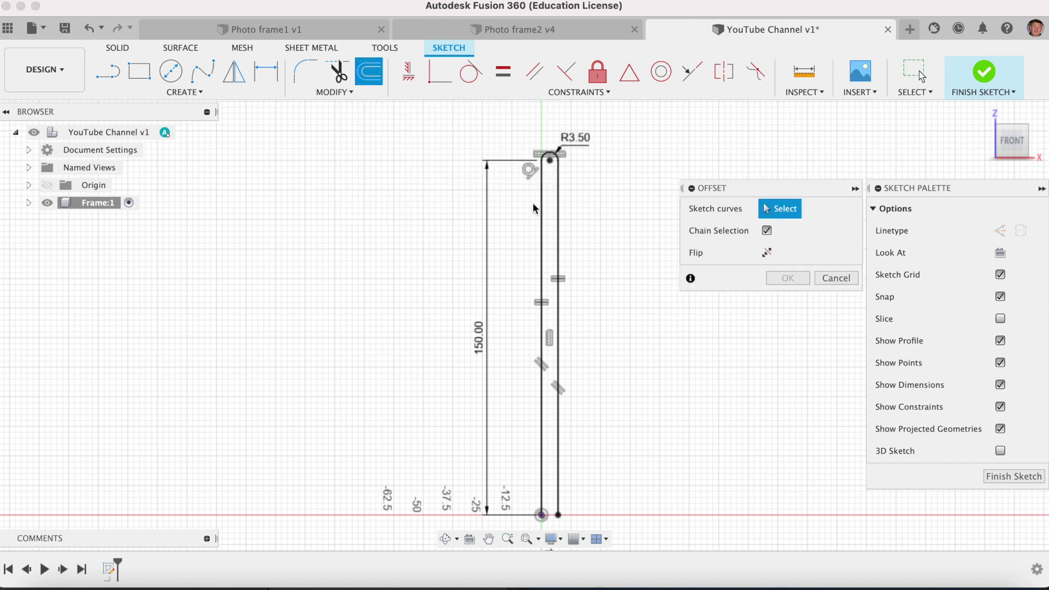
{"action": "left_click", "coordinate": [538, 250]}
{"action": "mouse_move", "coordinate": [533, 253]}
{"action": "left_mouse_down"}
{"action": "mouse_move", "coordinate": [542, 249]}
{"action": "mouse_move", "coordinate": [513, 250]}
{"action": "mouse_move", "coordinate": [535, 250]}
{"action": "left_mouse_up"}
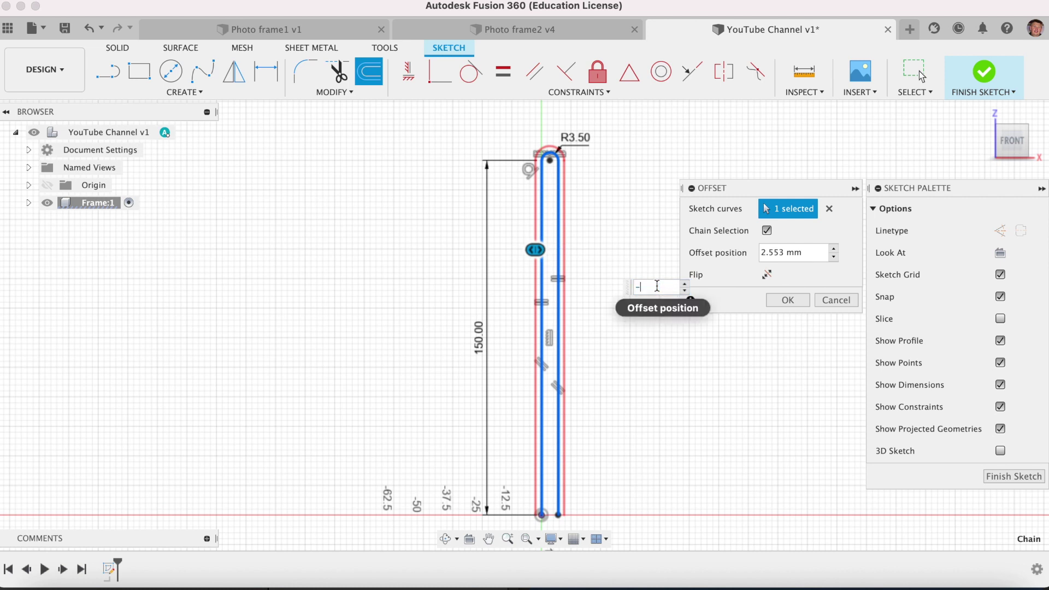
{"action": "key", "text": "Return"}
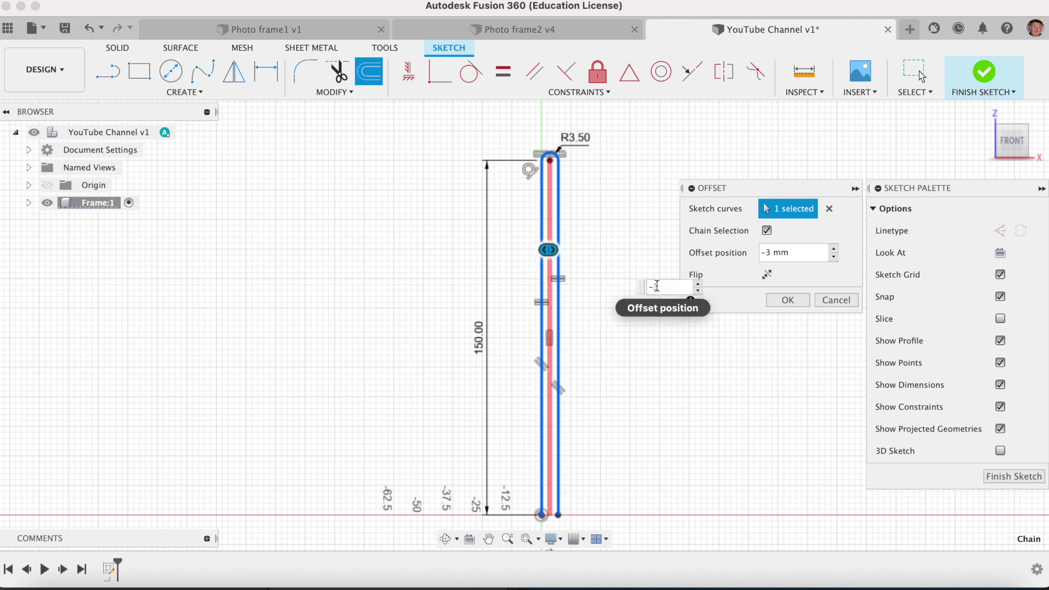
{"action": "left_click", "coordinate": [780, 302]}
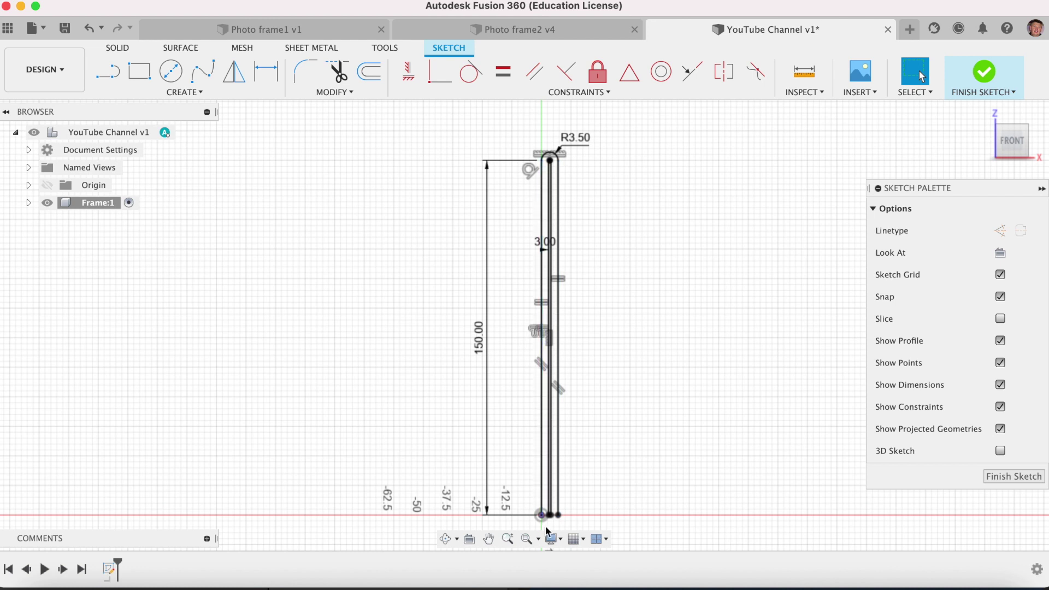
{"action": "scroll", "coordinate": [546, 525], "scroll_direction": "up", "scroll_amount": 2}
{"action": "scroll", "coordinate": [548, 527], "scroll_direction": "up", "scroll_amount": 2}
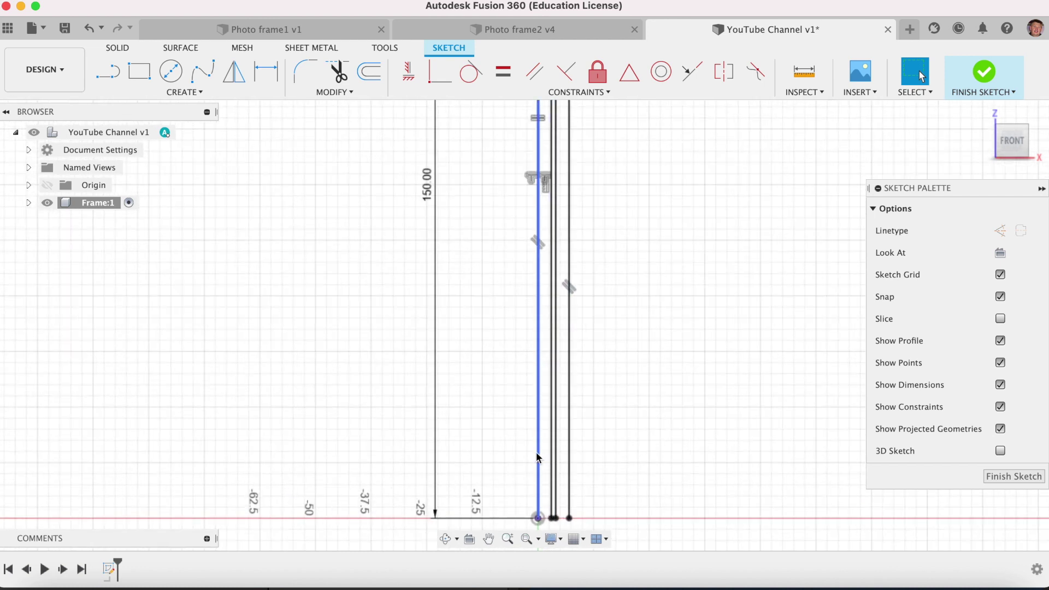
{"action": "scroll", "coordinate": [539, 458], "scroll_direction": "up", "scroll_amount": 2}
{"action": "scroll", "coordinate": [538, 458], "scroll_direction": "down", "scroll_amount": 3}
{"action": "scroll", "coordinate": [538, 458], "scroll_direction": "down", "scroll_amount": 2}
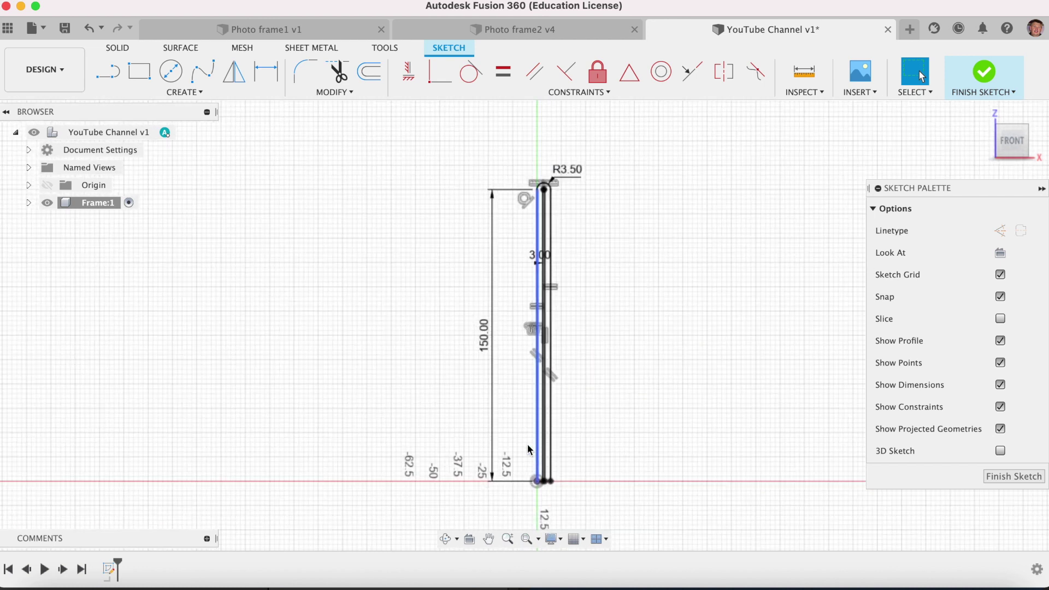
{"action": "scroll", "coordinate": [503, 379], "scroll_direction": "up", "scroll_amount": 2}
{"action": "scroll", "coordinate": [503, 379], "scroll_direction": "down", "scroll_amount": 2}
{"action": "scroll", "coordinate": [503, 379], "scroll_direction": "up", "scroll_amount": 1}
{"action": "scroll", "coordinate": [504, 383], "scroll_direction": "down", "scroll_amount": 2}
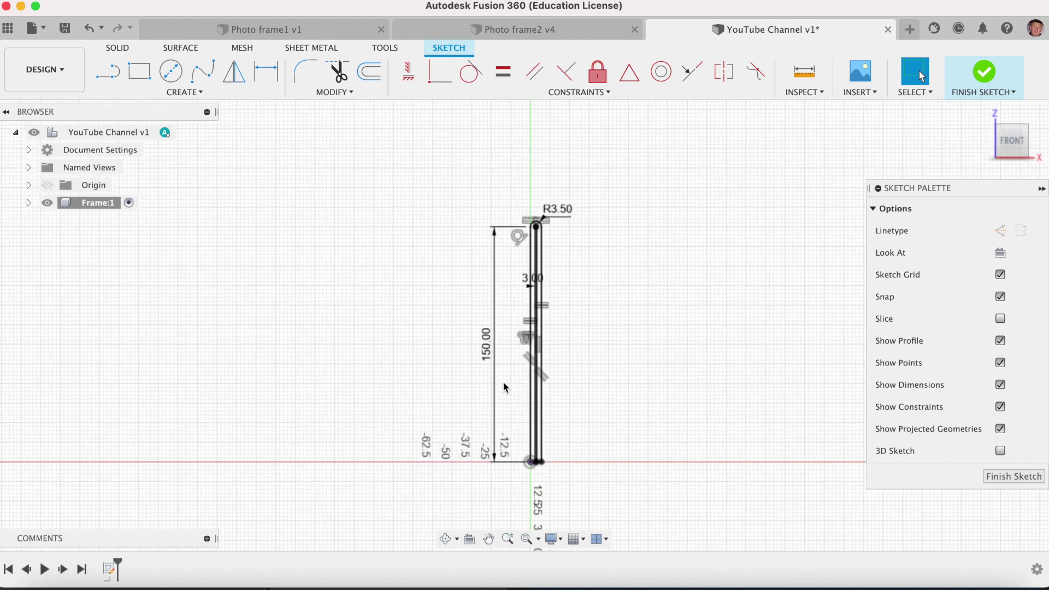
{"action": "scroll", "coordinate": [503, 383], "scroll_direction": "up", "scroll_amount": 1}
{"action": "middle_click_drag", "start_coordinate": [503, 383], "coordinate": [477, 255]}
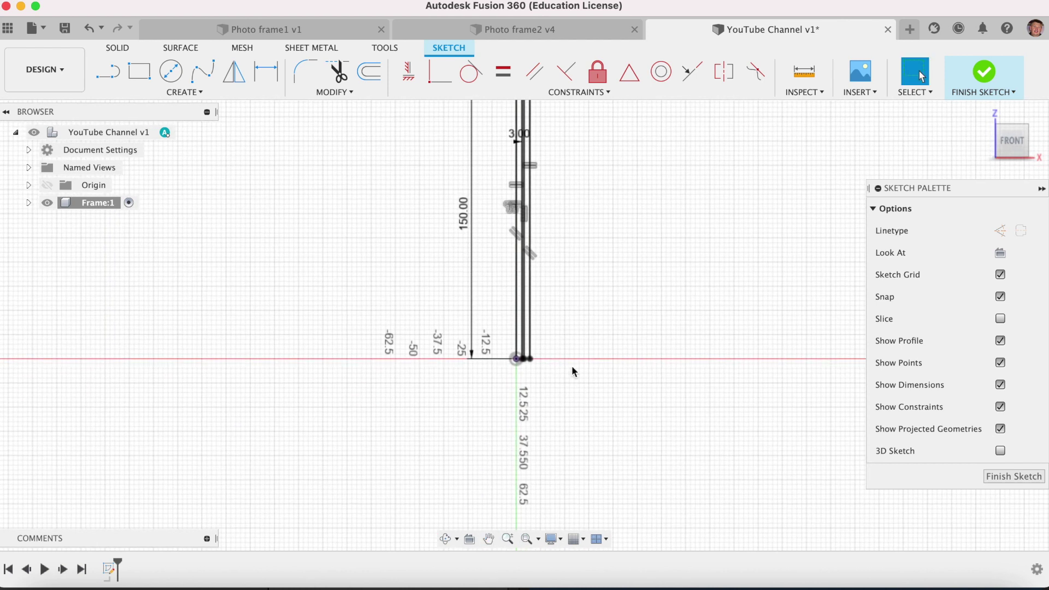
{"action": "scroll", "coordinate": [523, 365], "scroll_direction": "up", "scroll_amount": 5}
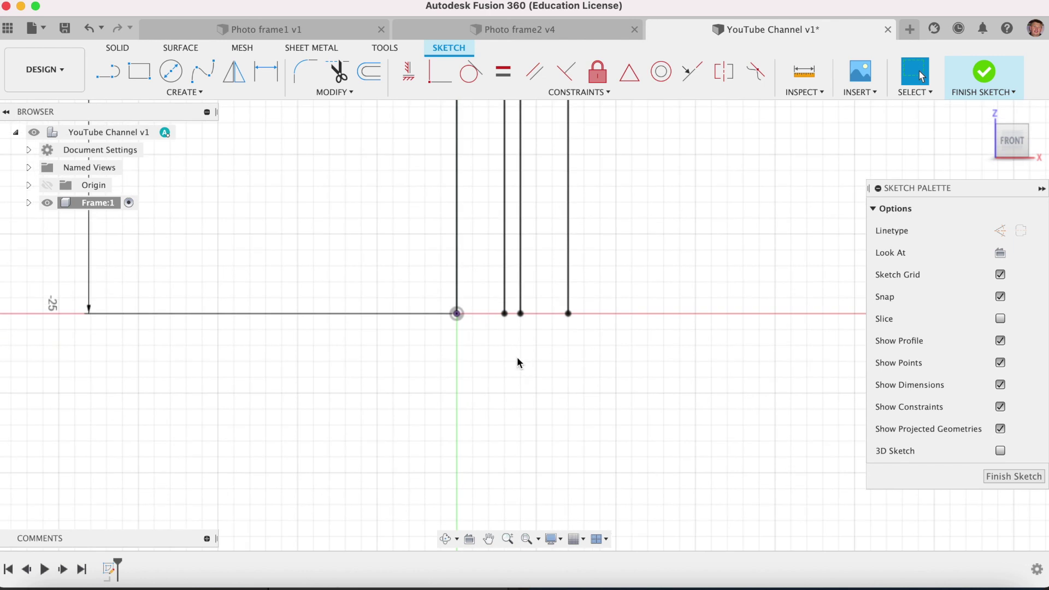
{"action": "mouse_move", "coordinate": [518, 363]}
{"action": "middle_mouse_down"}
{"action": "mouse_move", "coordinate": [497, 426]}
{"action": "mouse_move", "coordinate": [534, 339]}
{"action": "mouse_move", "coordinate": [548, 392]}
{"action": "mouse_move", "coordinate": [480, 380]}
{"action": "mouse_move", "coordinate": [505, 441]}
{"action": "mouse_move", "coordinate": [516, 393]}
{"action": "middle_mouse_up"}
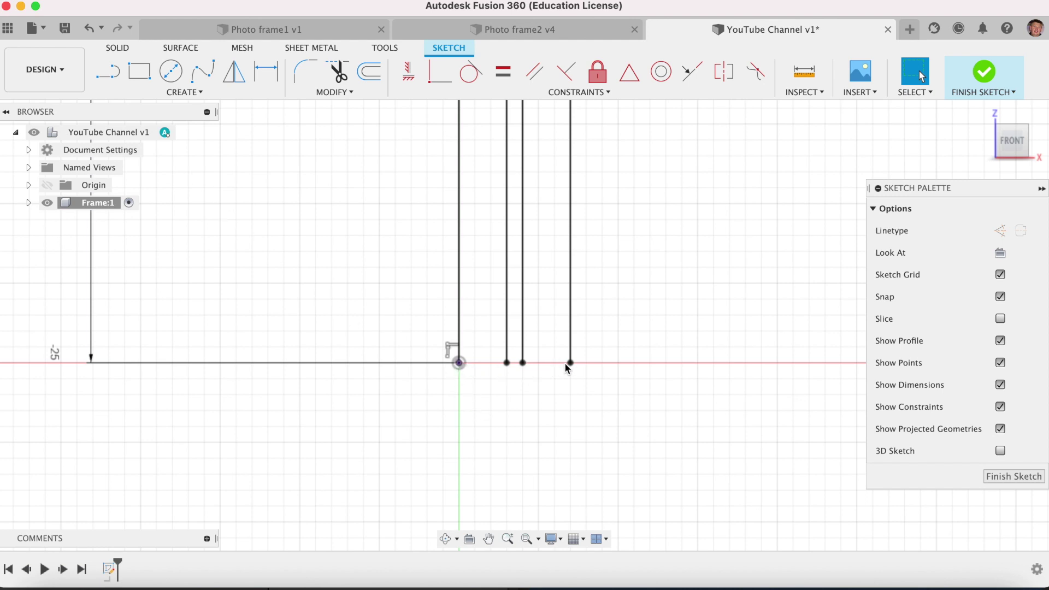
Draw a bottom line from the origin to the outer line's endpoint, closing the profile
{"action": "left_click", "coordinate": [106, 76]}
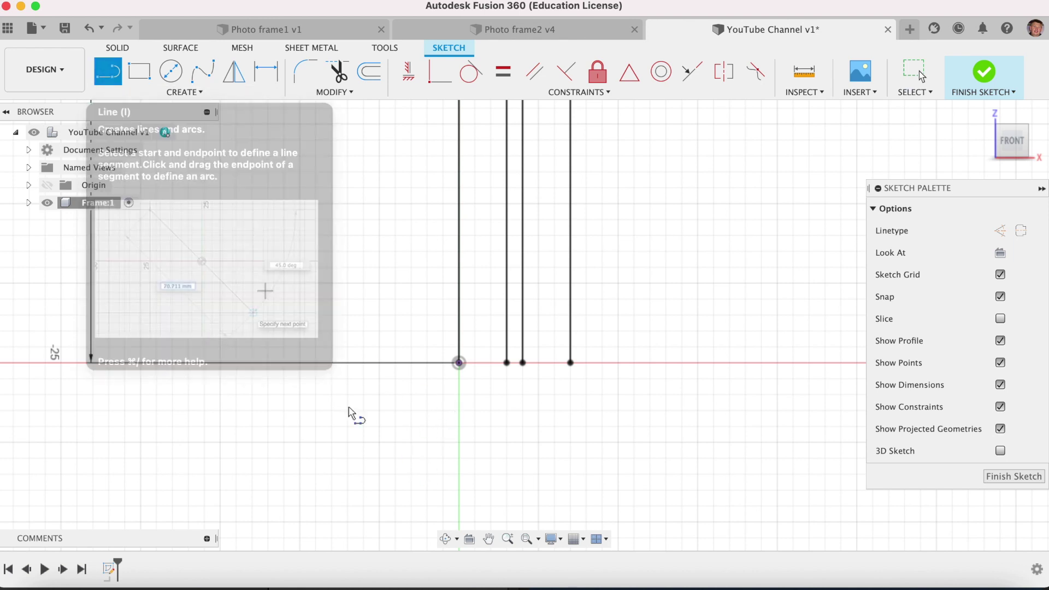
{"action": "left_click", "coordinate": [459, 363]}
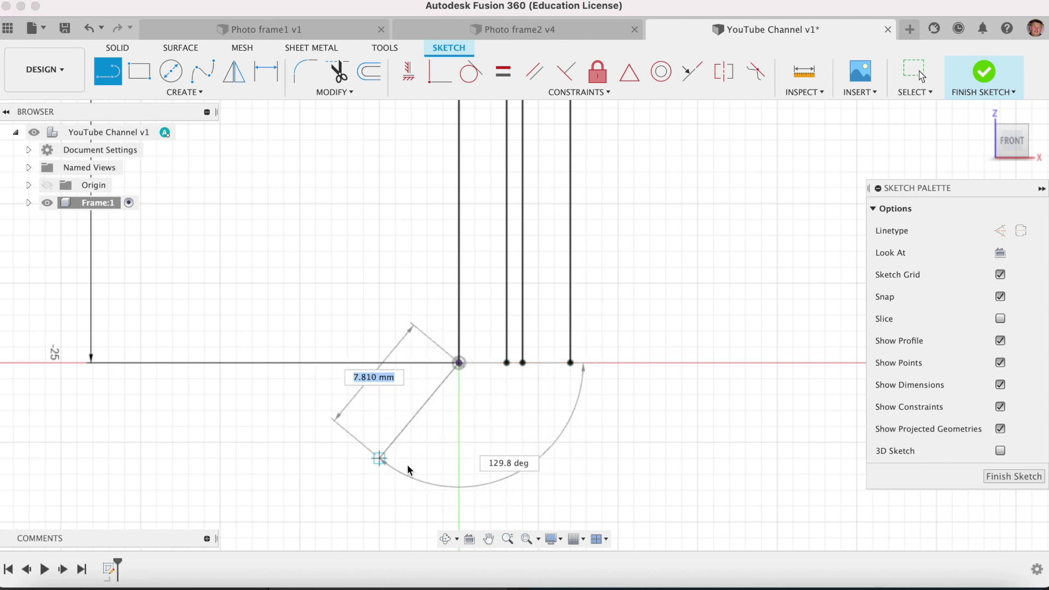
{"action": "left_click", "coordinate": [570, 363]}
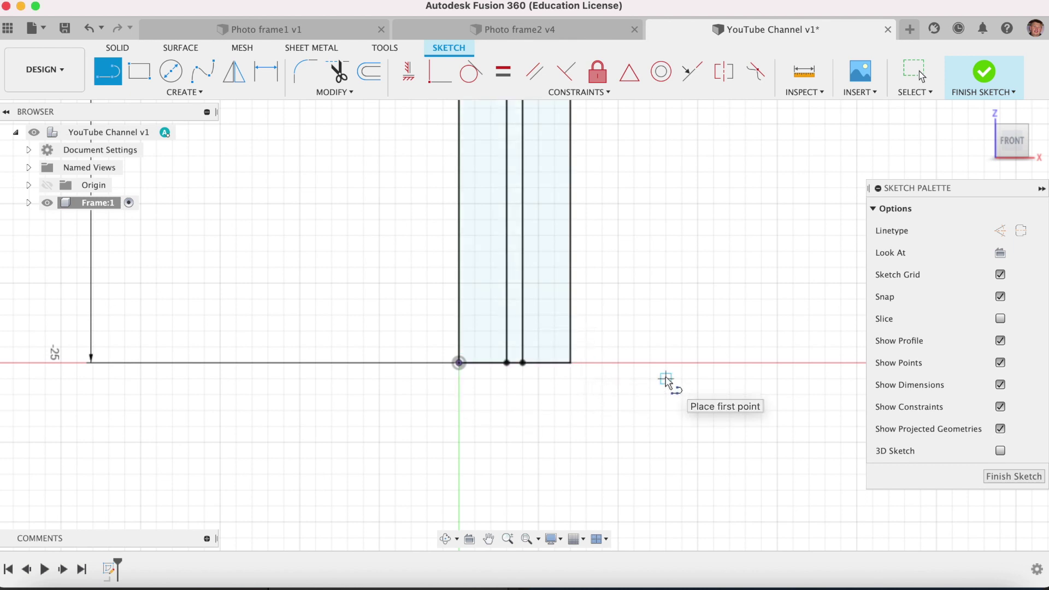
Trim out the short bottom segment between the two inner lines
{"action": "left_click", "coordinate": [338, 75]}
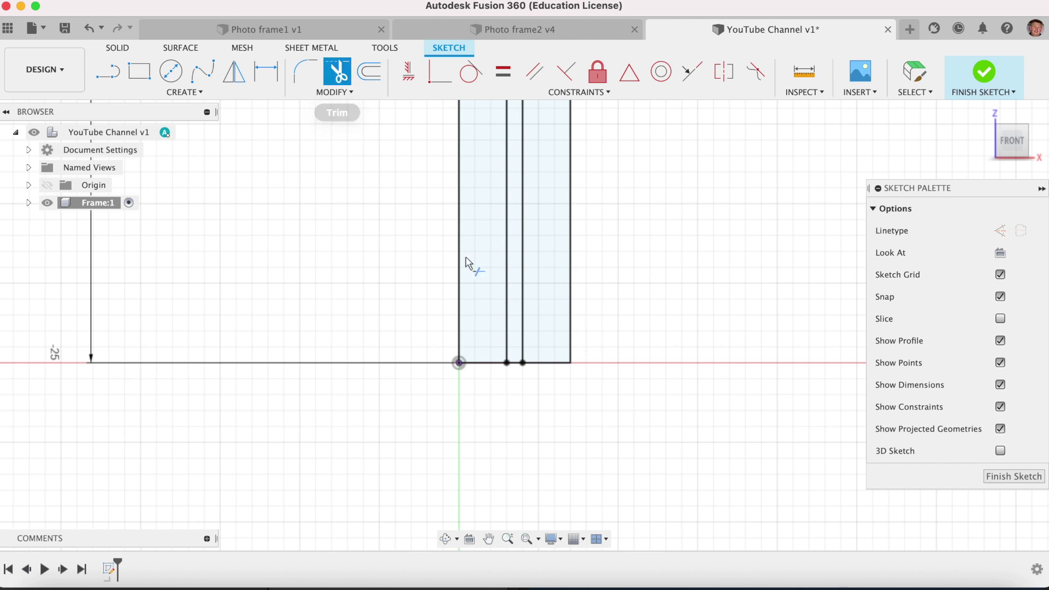
{"action": "left_click", "coordinate": [516, 367]}
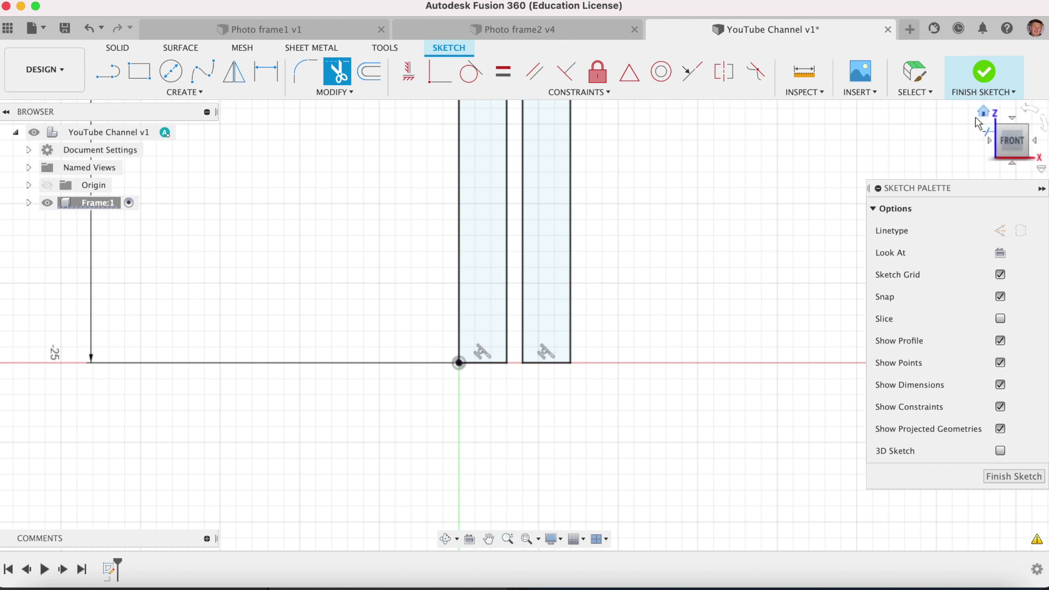
{"action": "left_click", "coordinate": [988, 117]}
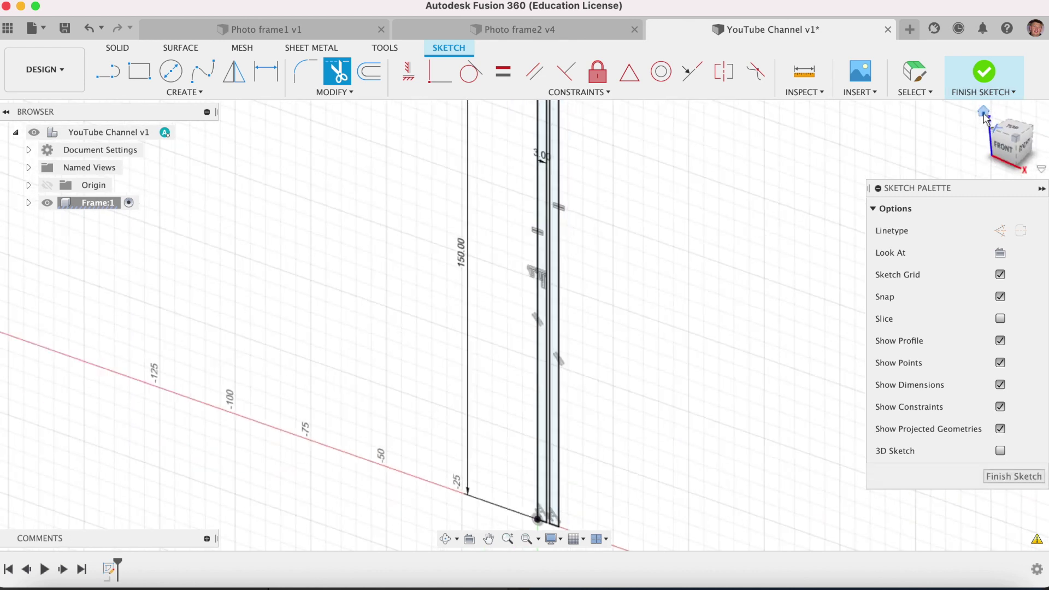
{"action": "scroll", "coordinate": [582, 373], "scroll_direction": "up", "scroll_amount": 10}
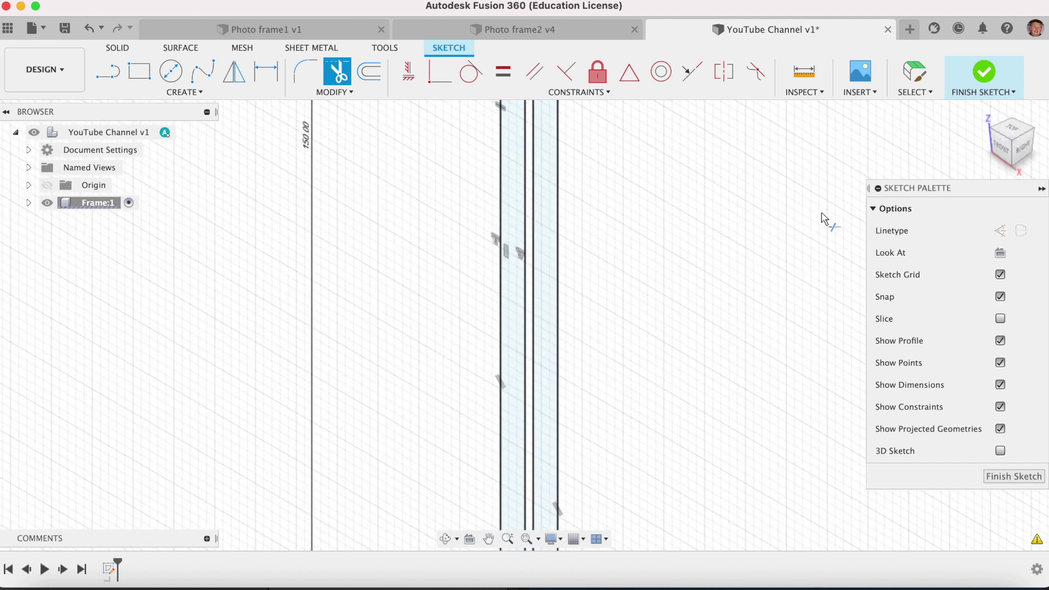
{"action": "scroll", "coordinate": [820, 202], "scroll_direction": "down", "scroll_amount": 4}
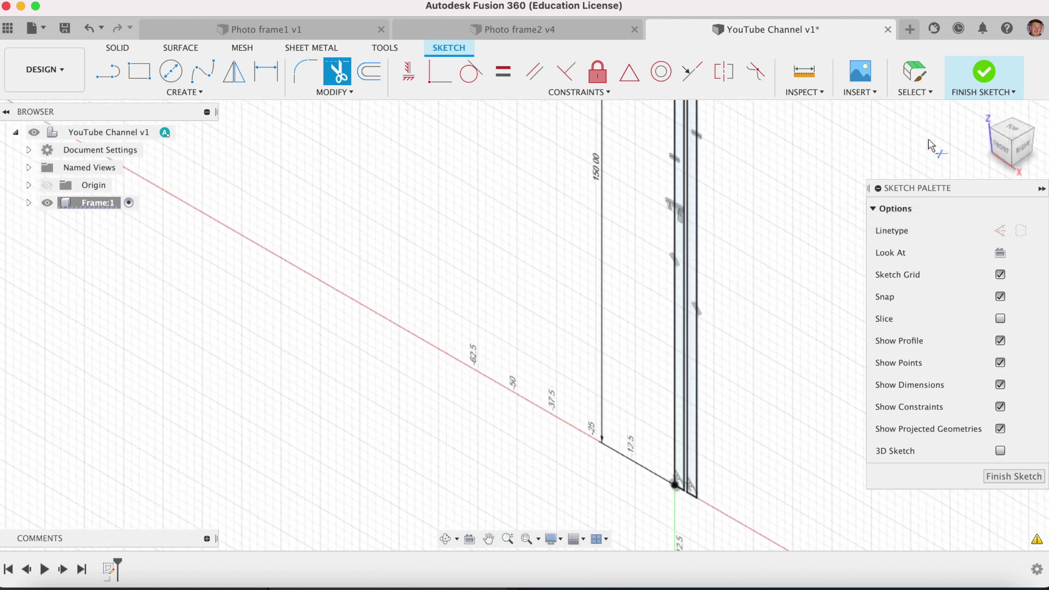
Finish the frame sketch and fit the outline in the home view
{"action": "left_click", "coordinate": [984, 72]}
{"action": "scroll", "coordinate": [533, 287], "scroll_direction": "down", "scroll_amount": 1}
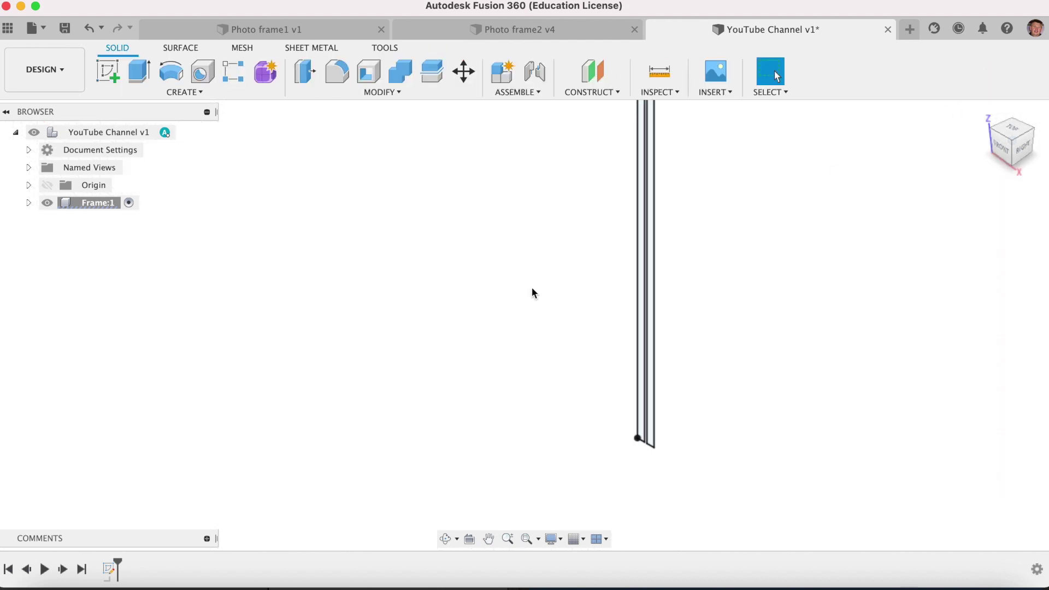
{"action": "left_click", "coordinate": [983, 111]}
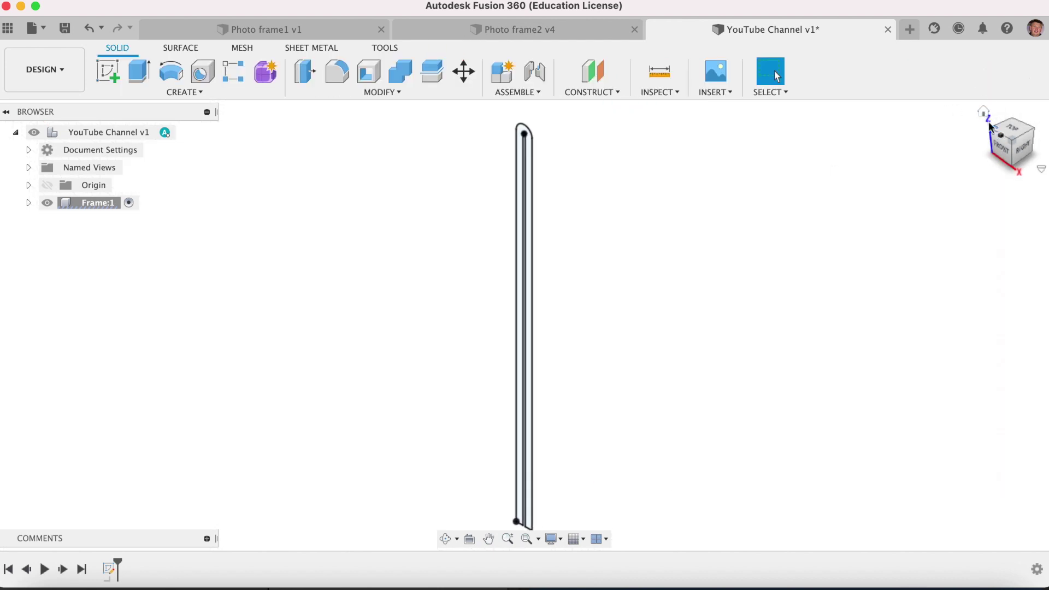
{"action": "left_click_drag", "start_coordinate": [1010, 148], "coordinate": [1020, 141]}
{"action": "left_click", "coordinate": [983, 112]}
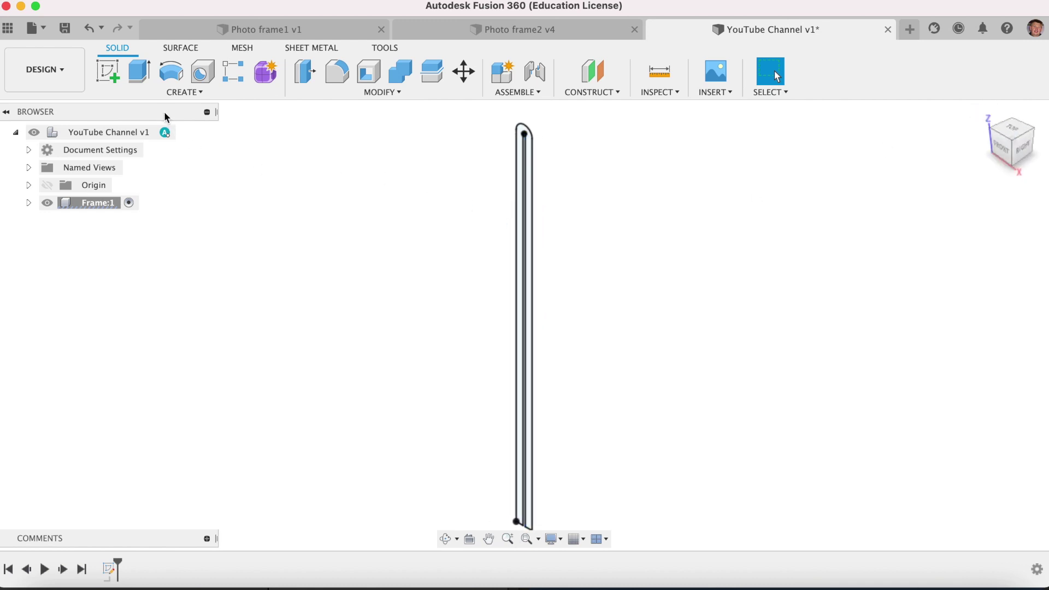
Extrude the closed slot profile 100 mm into a new solid panel body
{"action": "left_click", "coordinate": [173, 94]}
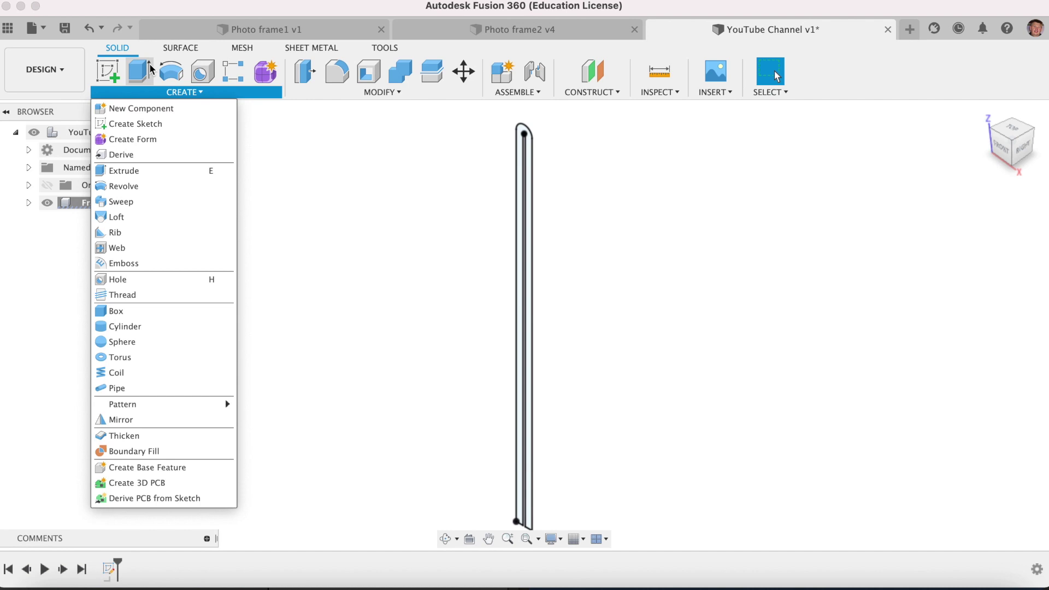
{"action": "left_click", "coordinate": [151, 176]}
{"action": "left_click_drag", "start_coordinate": [540, 306], "coordinate": [649, 251]}
{"action": "type", "text": "1"}
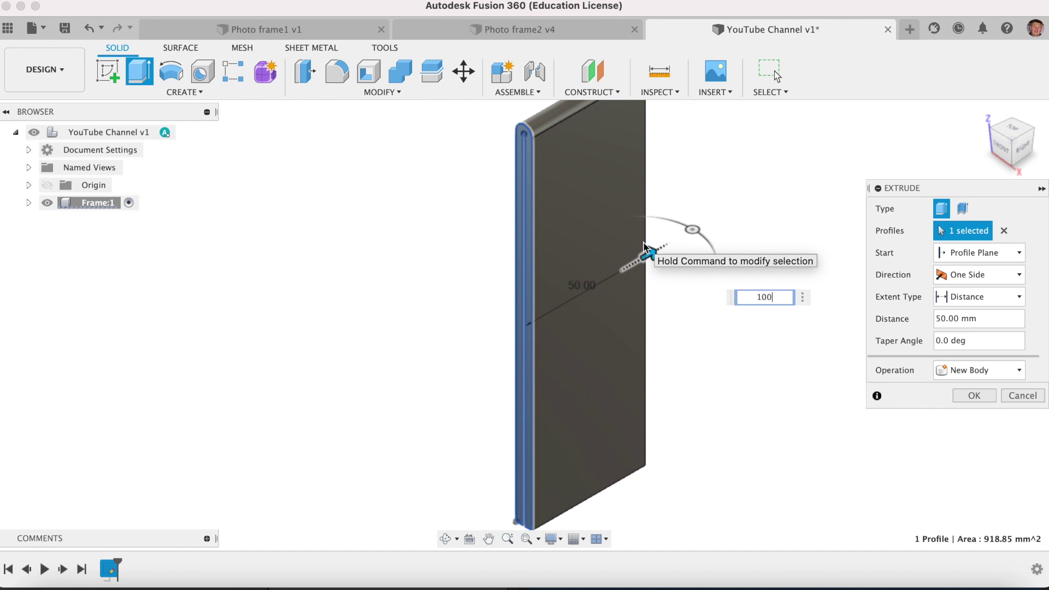
{"action": "type", "text": "00"}
{"action": "key", "text": "Return"}
{"action": "key", "text": "Return"}
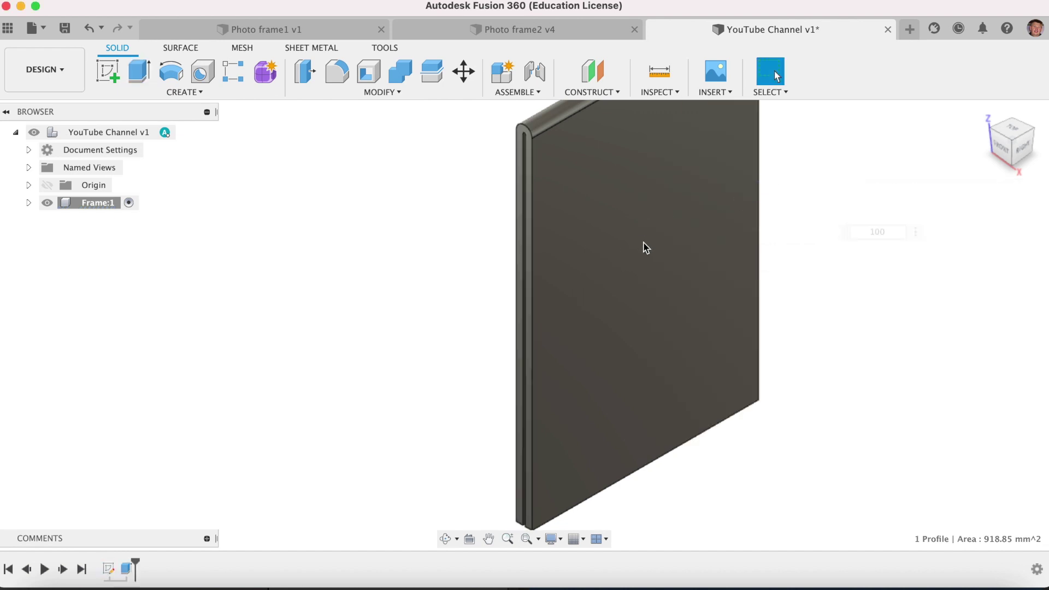
{"action": "scroll", "coordinate": [297, 273], "scroll_direction": "down", "scroll_amount": 2}
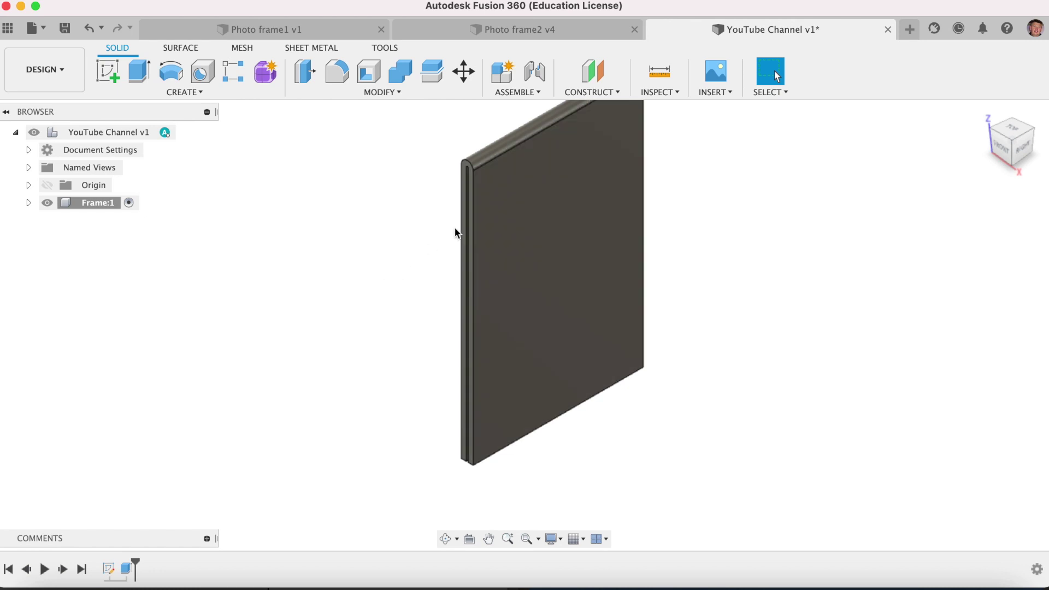
Open the Appearance dialog for the Frame panel from the Modify menu
{"action": "scroll", "coordinate": [457, 232], "scroll_direction": "up", "scroll_amount": 5}
{"action": "scroll", "coordinate": [487, 232], "scroll_direction": "down", "scroll_amount": 3}
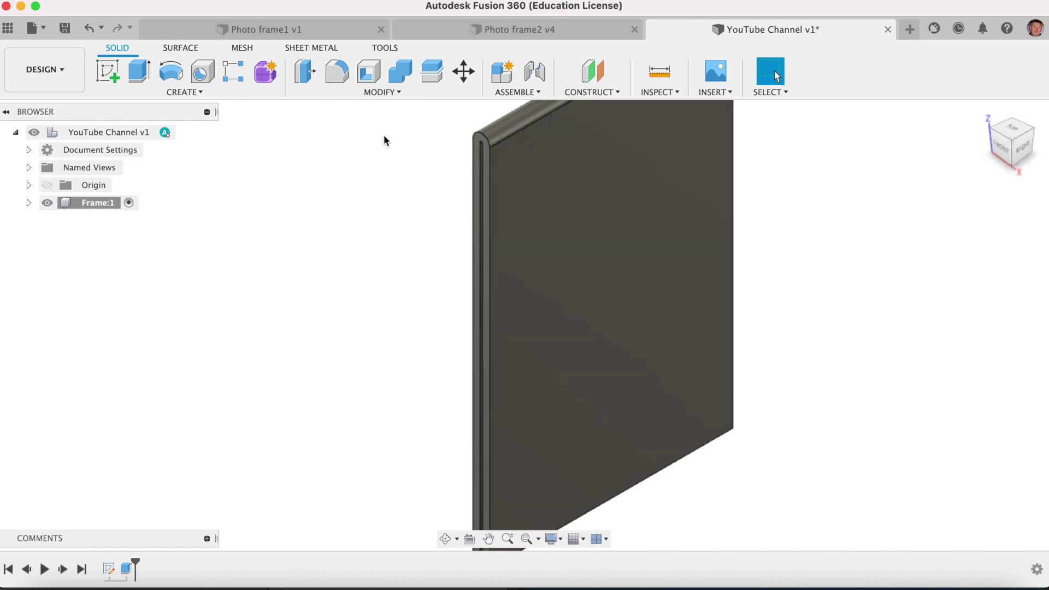
{"action": "left_click", "coordinate": [411, 93]}
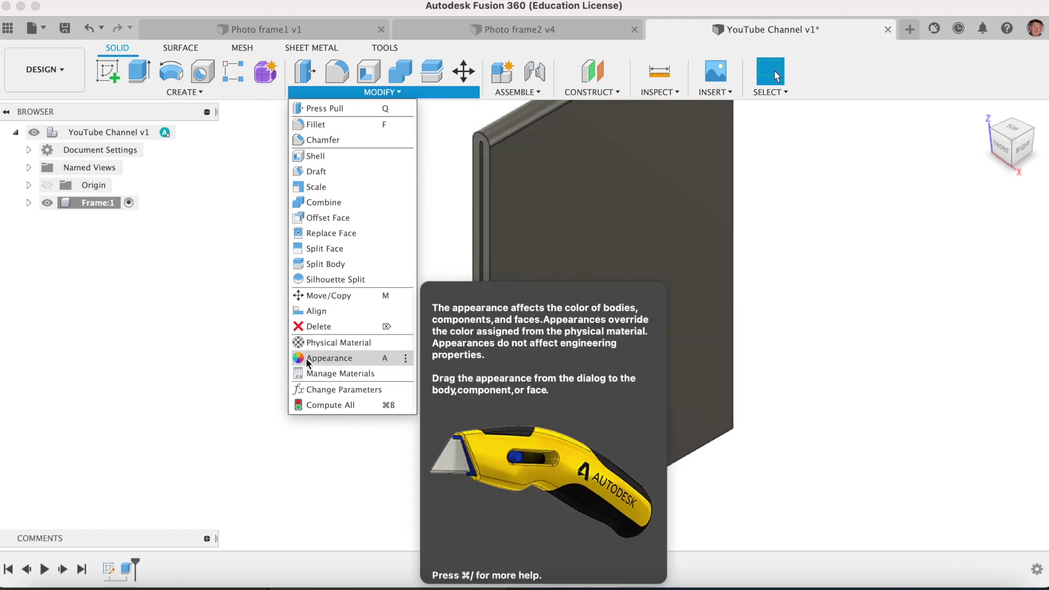
{"action": "left_click", "coordinate": [385, 360]}
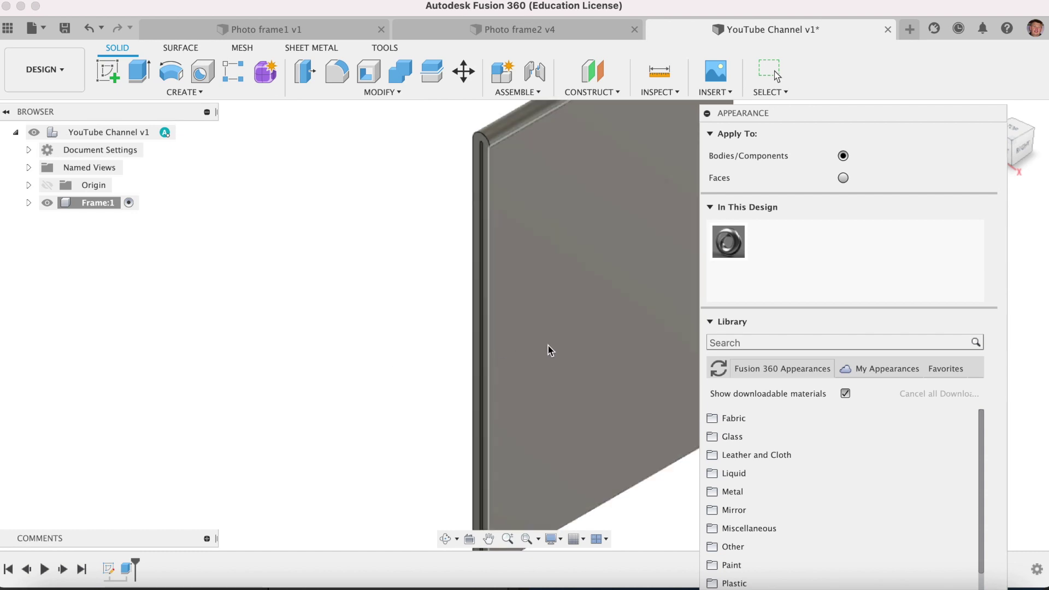
Apply Acrylic (Clear) from the library to the Frame body, then return to the home view
{"action": "left_click", "coordinate": [734, 341]}
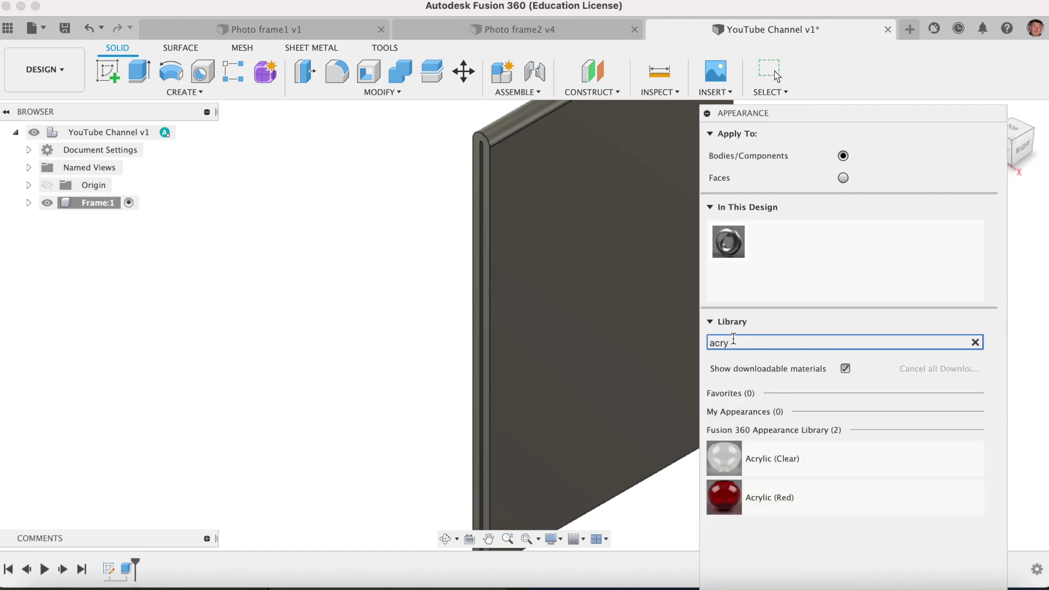
{"action": "left_click_drag", "start_coordinate": [749, 458], "coordinate": [609, 377]}
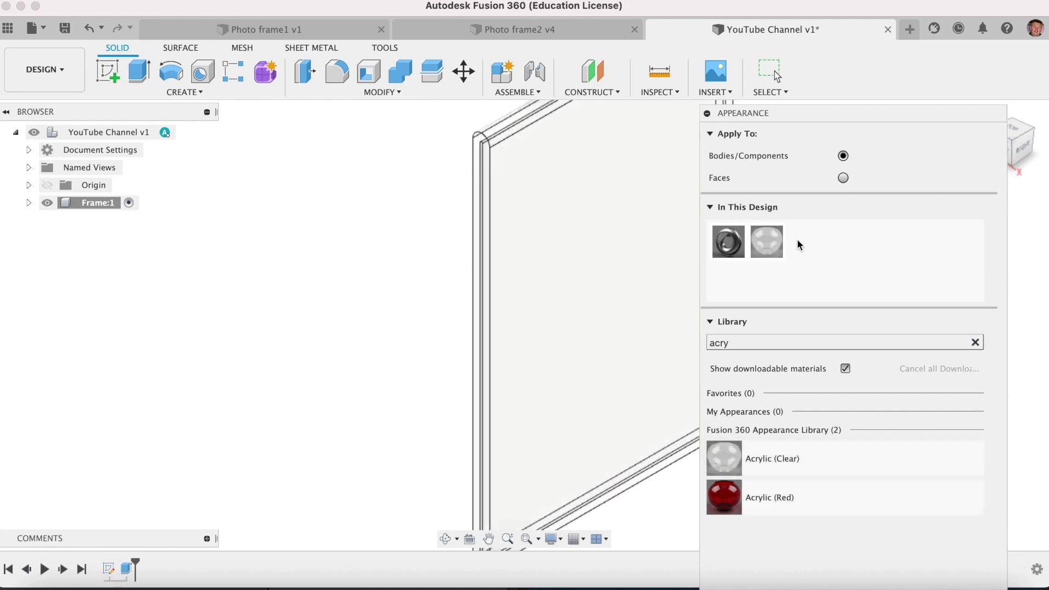
{"action": "key", "text": "Escape"}
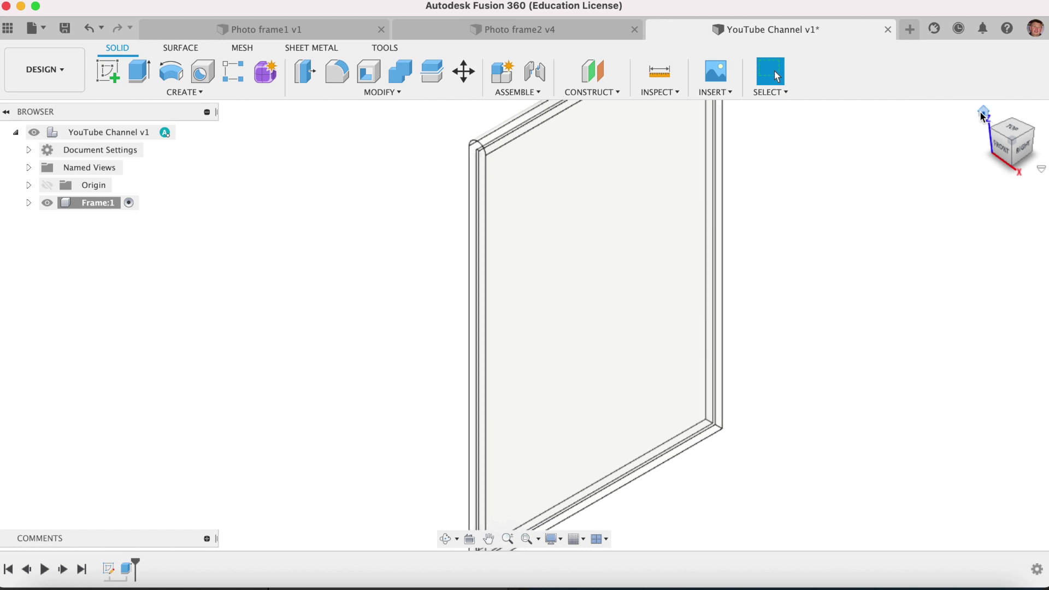
{"action": "left_click", "coordinate": [983, 113]}
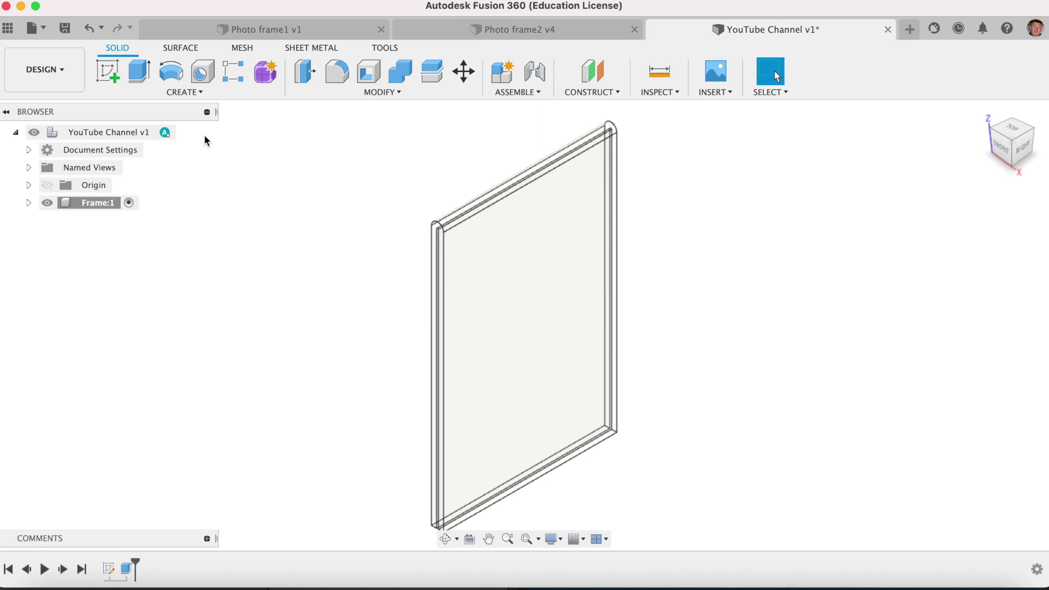
Save the YouTube Channel design as a new version, v2
{"action": "left_click", "coordinate": [65, 28]}
{"action": "left_click", "coordinate": [511, 315]}
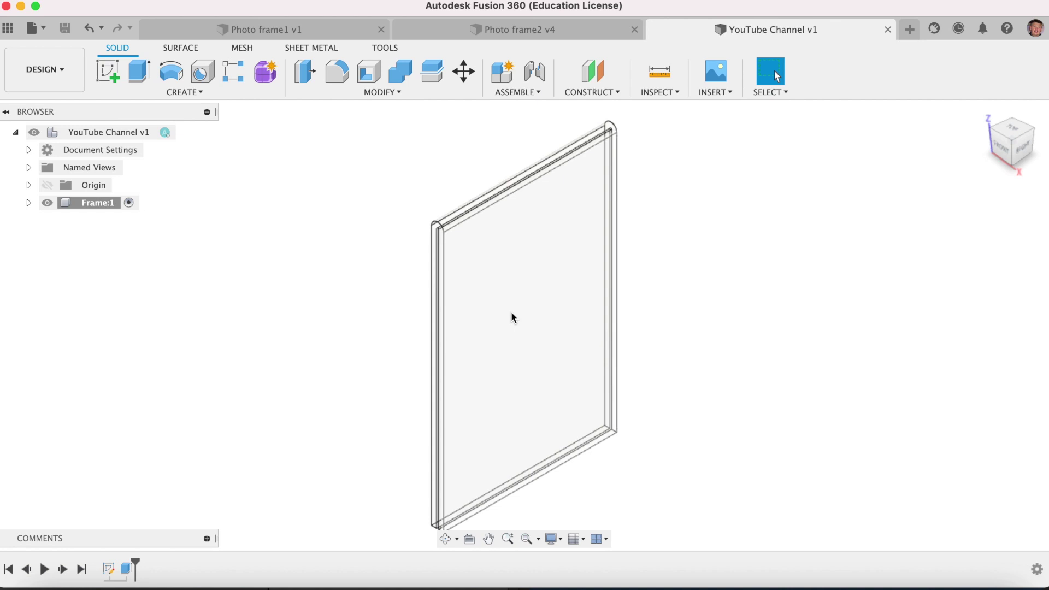
{"action": "left_click", "coordinate": [523, 94]}
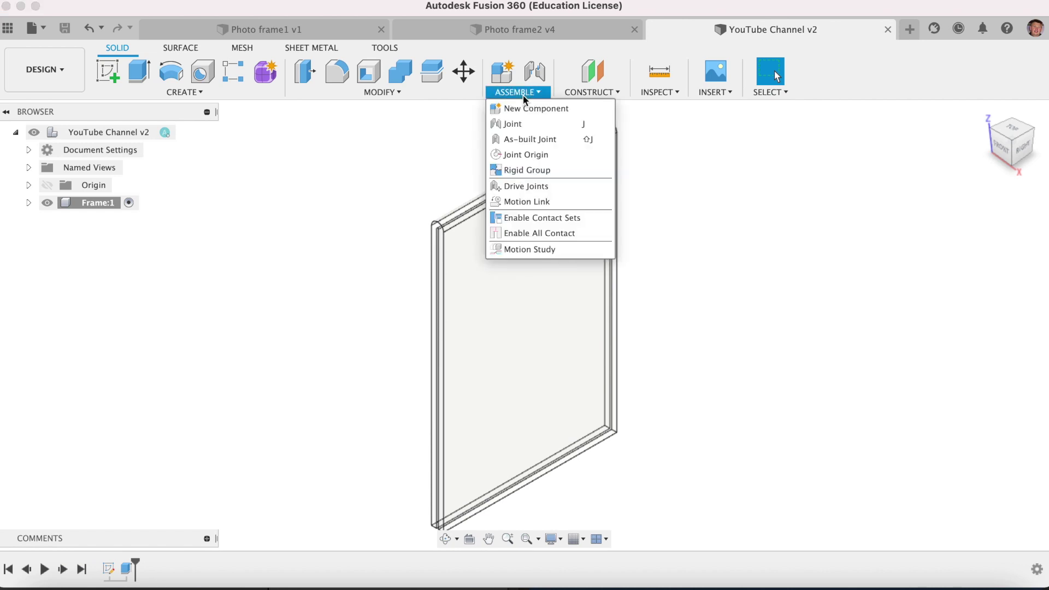
{"action": "left_click", "coordinate": [436, 141]}
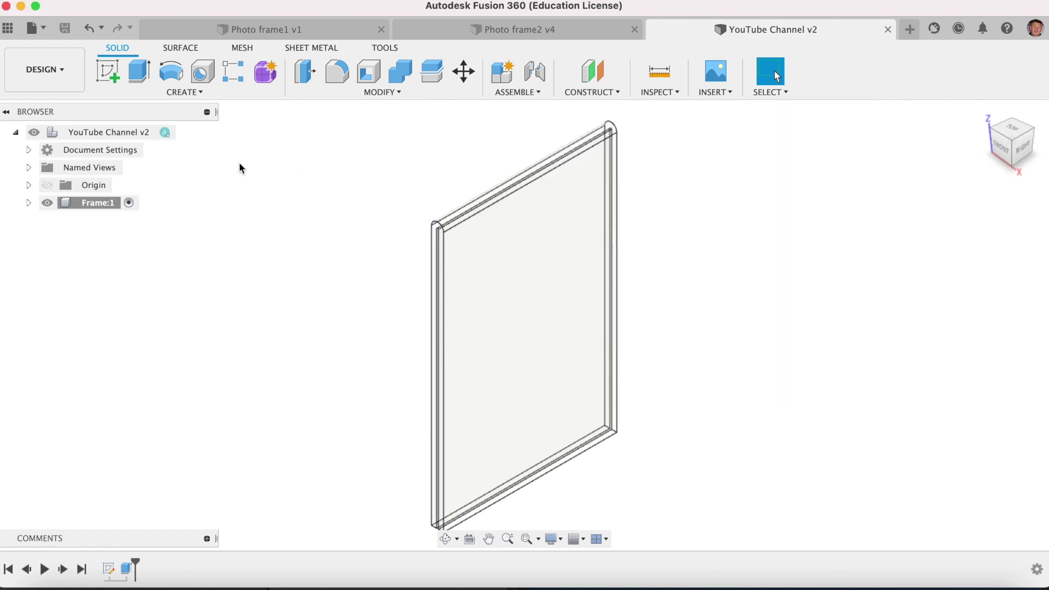
Create a new component under the root design and name it Base
{"action": "right_click", "coordinate": [124, 140]}
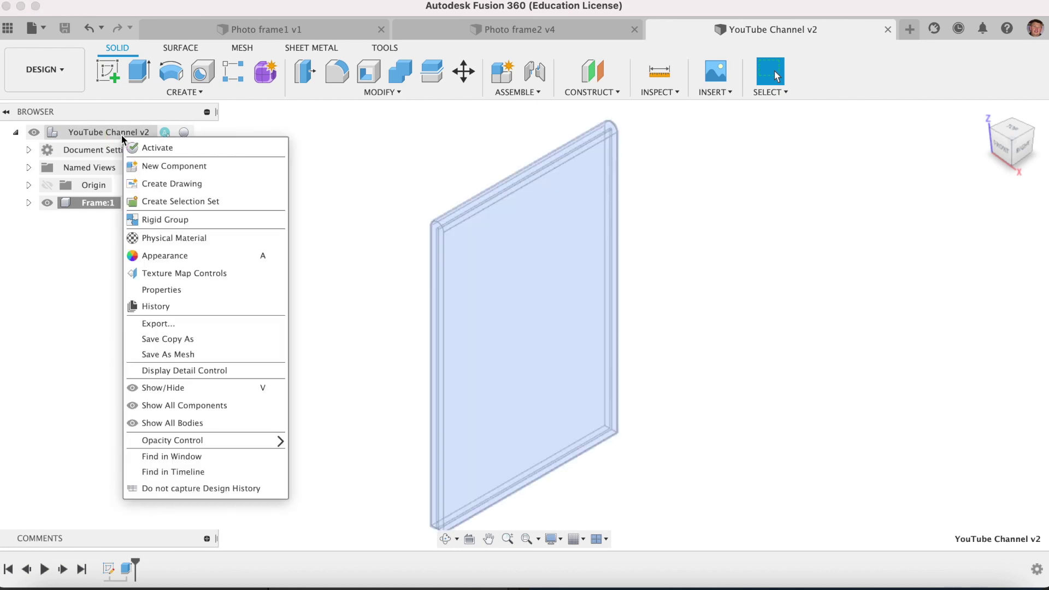
{"action": "left_click", "coordinate": [164, 165]}
{"action": "double_click", "coordinate": [878, 258]}
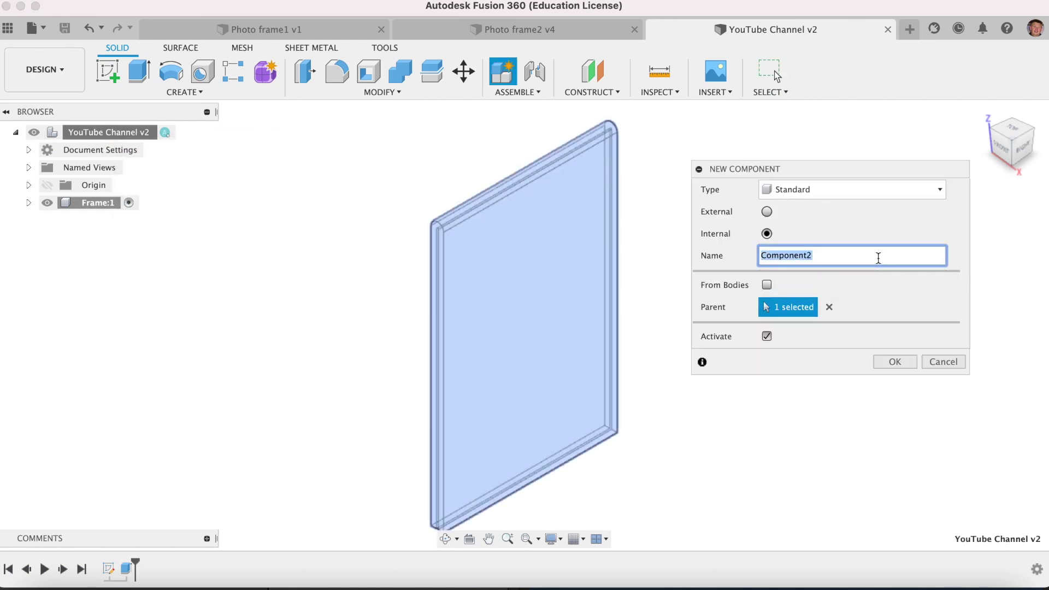
{"action": "type", "text": "Base"}
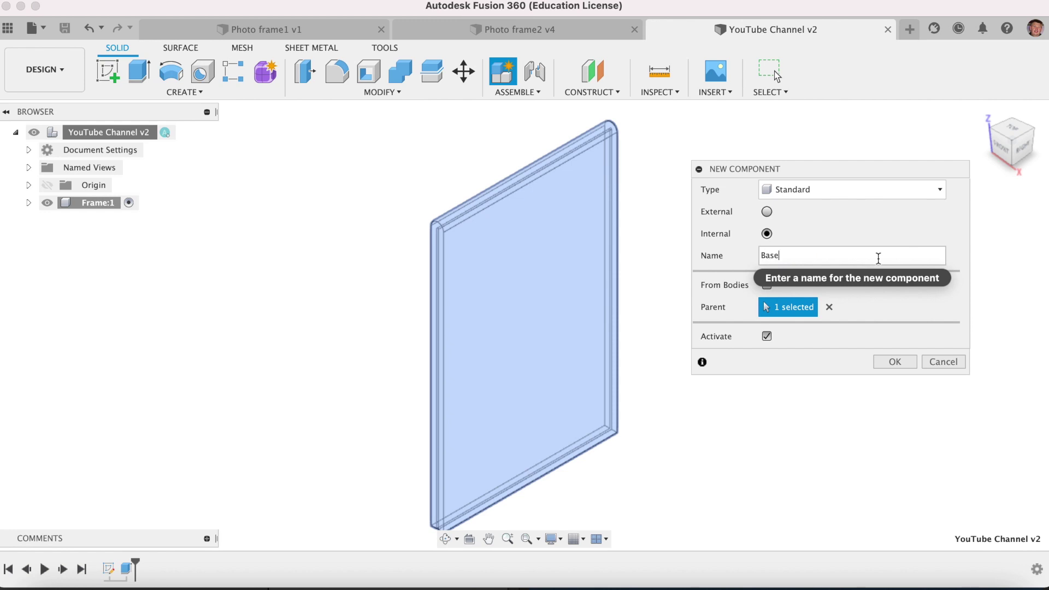
{"action": "key", "text": "Return"}
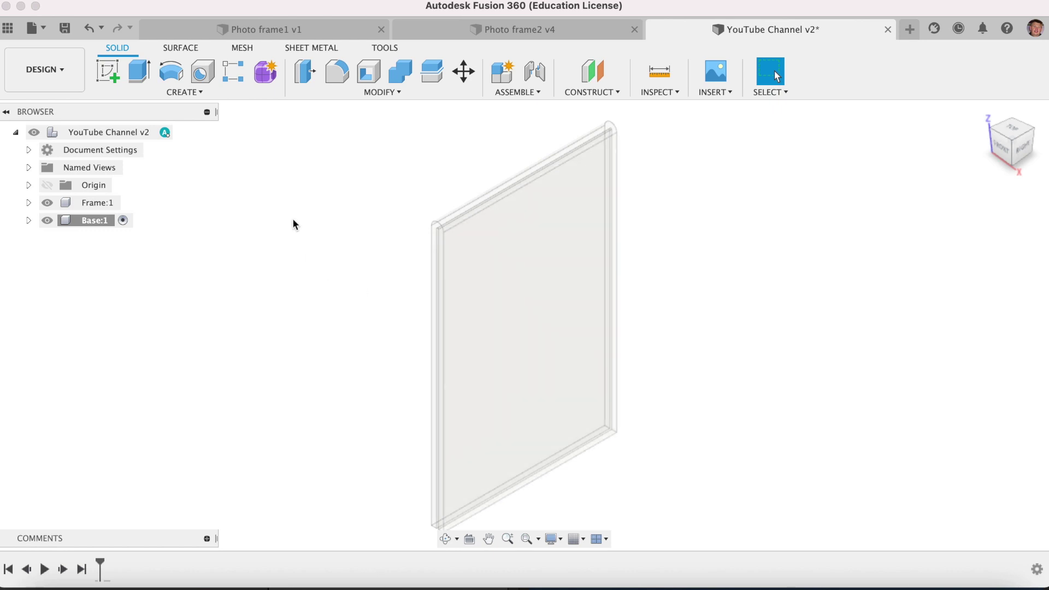
Activate Base, sketch on the front plane, and draw a 60 mm vertical line
{"action": "left_click", "coordinate": [123, 220]}
{"action": "left_click", "coordinate": [113, 74]}
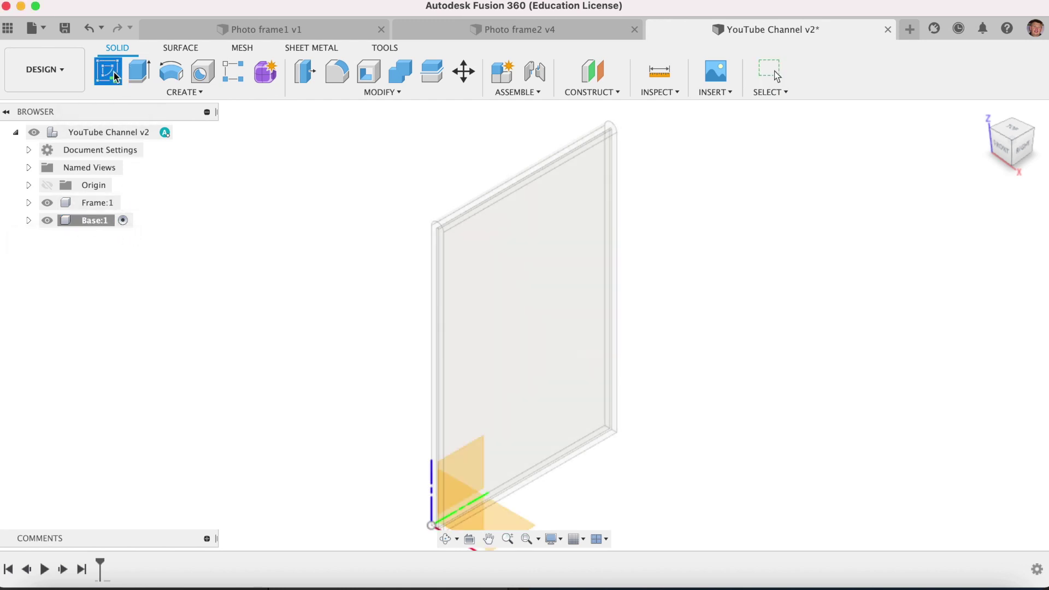
{"action": "left_click", "coordinate": [467, 511]}
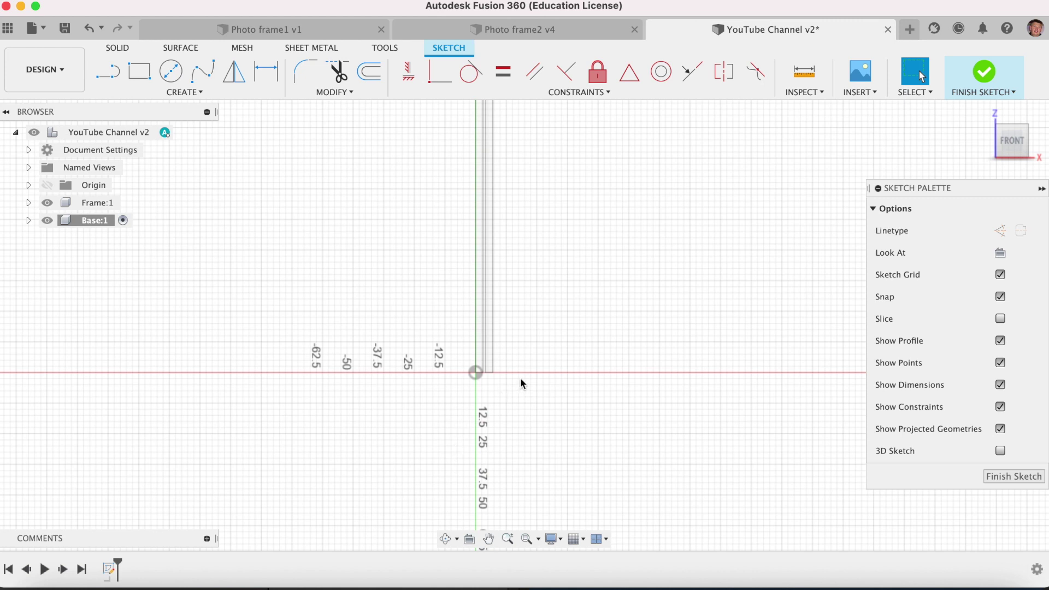
{"action": "left_click", "coordinate": [108, 72]}
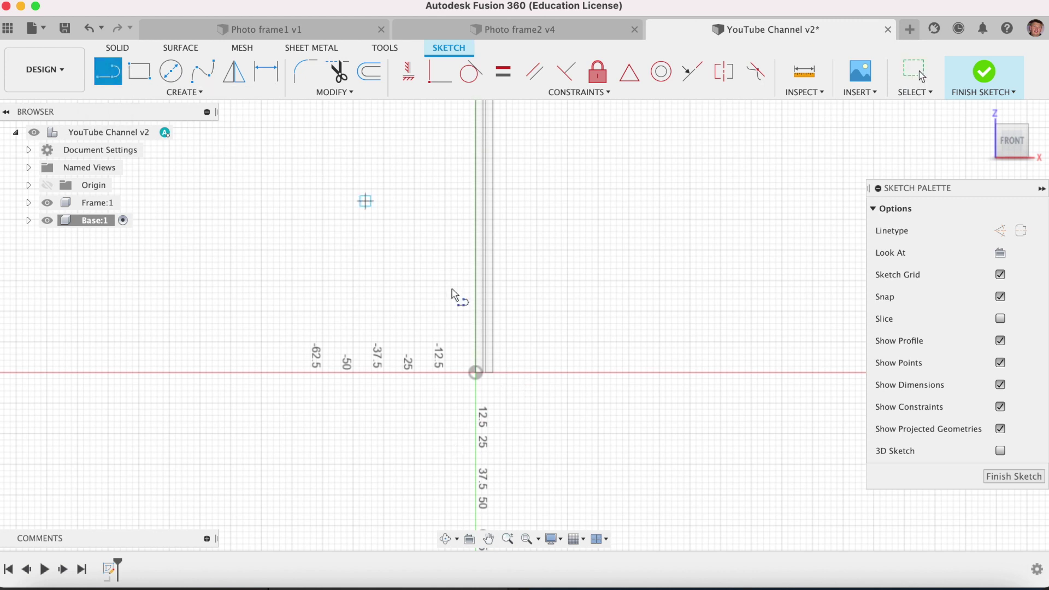
{"action": "left_click", "coordinate": [538, 374]}
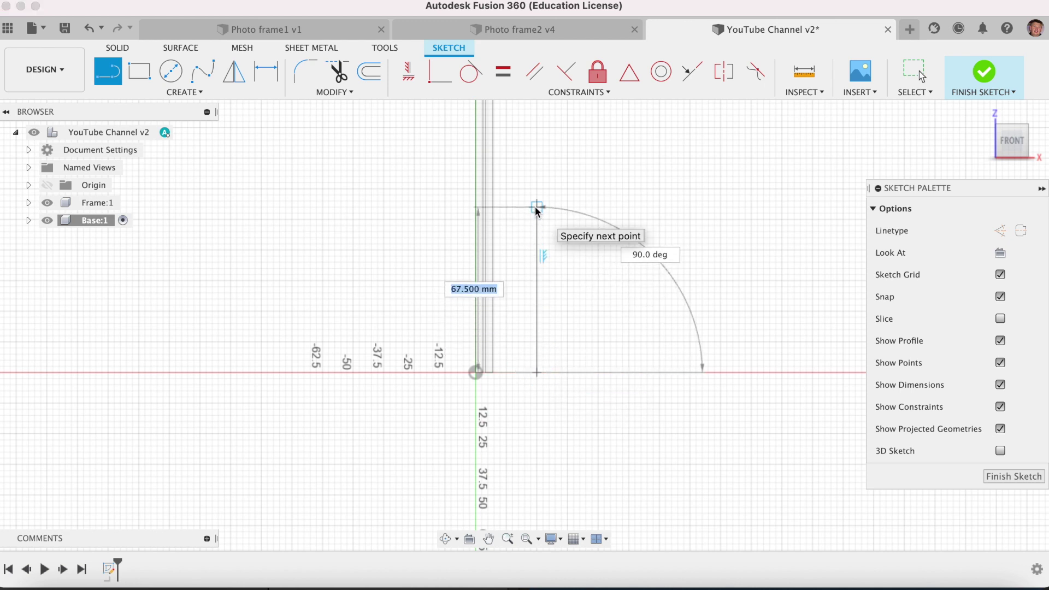
{"action": "type", "text": "60"}
{"action": "key", "text": "Return"}
{"action": "key", "text": "Escape"}
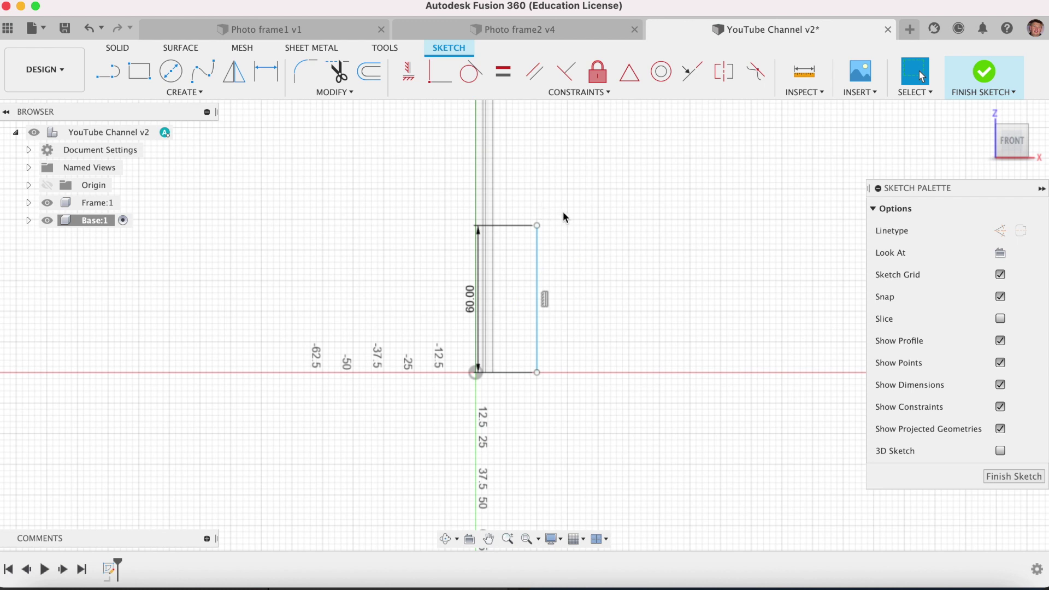
Draw a diagonal line from the vertical line's foot and constrain it equal in length
{"action": "key", "text": "l"}
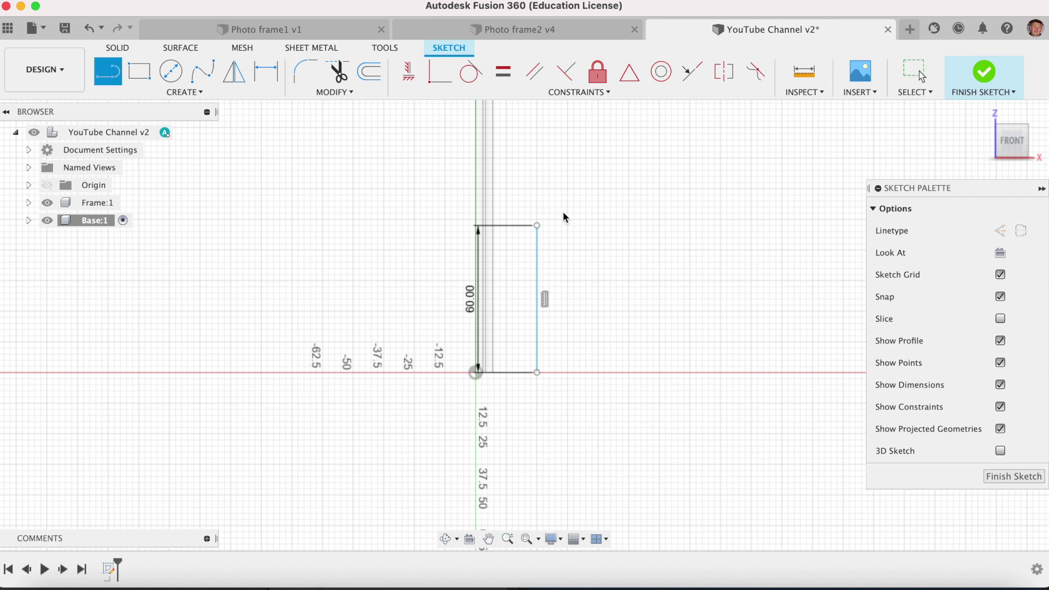
{"action": "left_click", "coordinate": [538, 374]}
{"action": "left_click", "coordinate": [652, 276]}
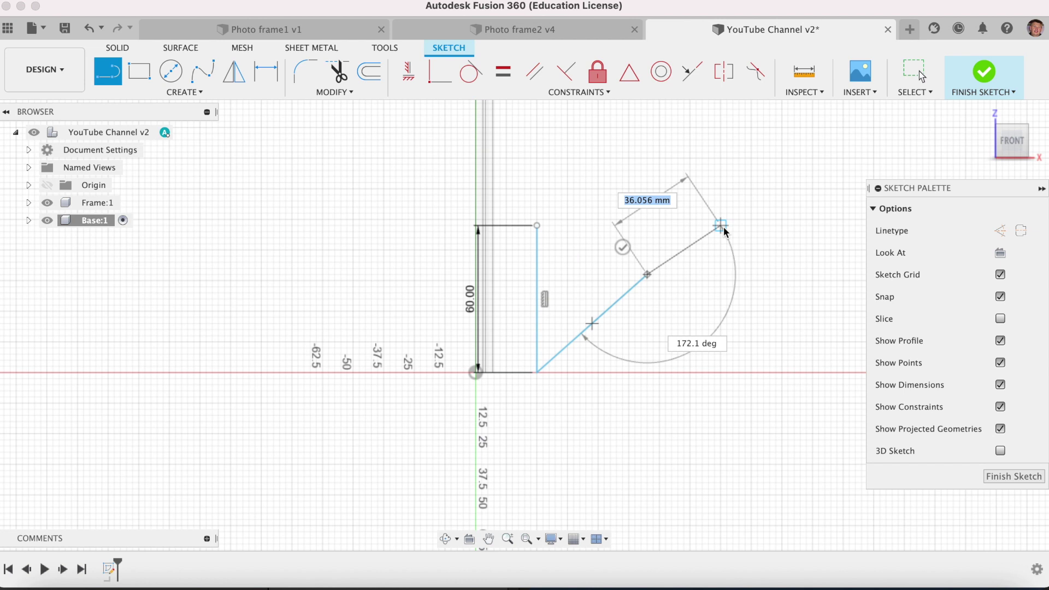
{"action": "key", "text": "Escape"}
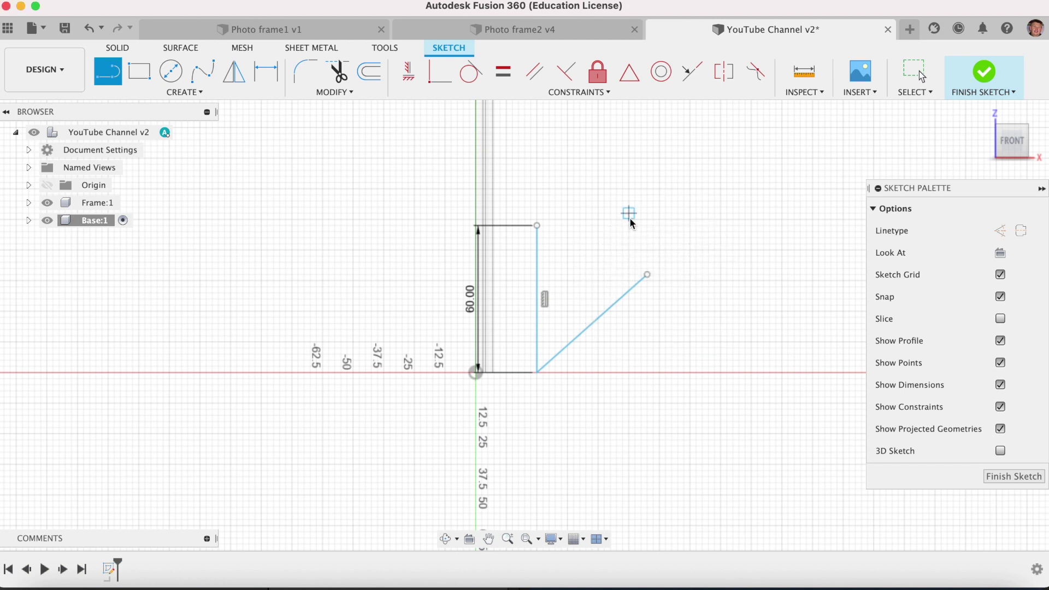
{"action": "key", "text": "Escape"}
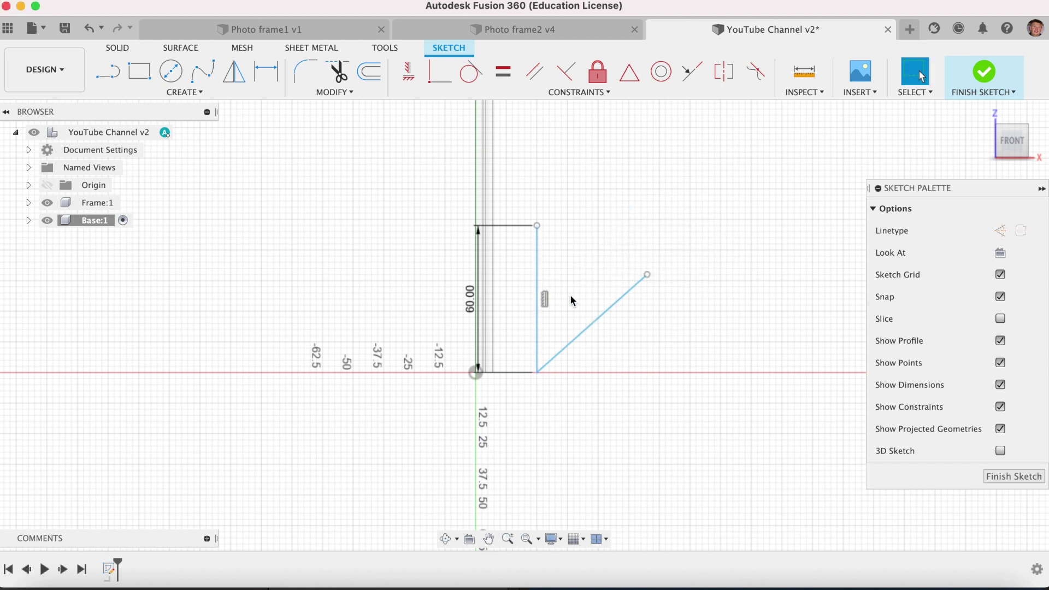
{"action": "left_click", "coordinate": [498, 79]}
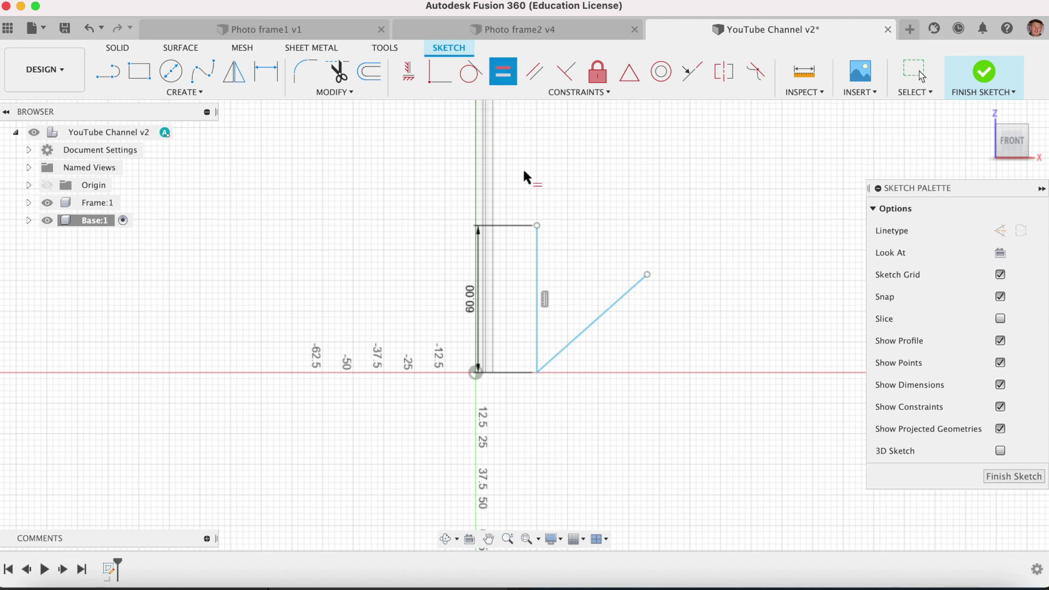
{"action": "left_click", "coordinate": [538, 258]}
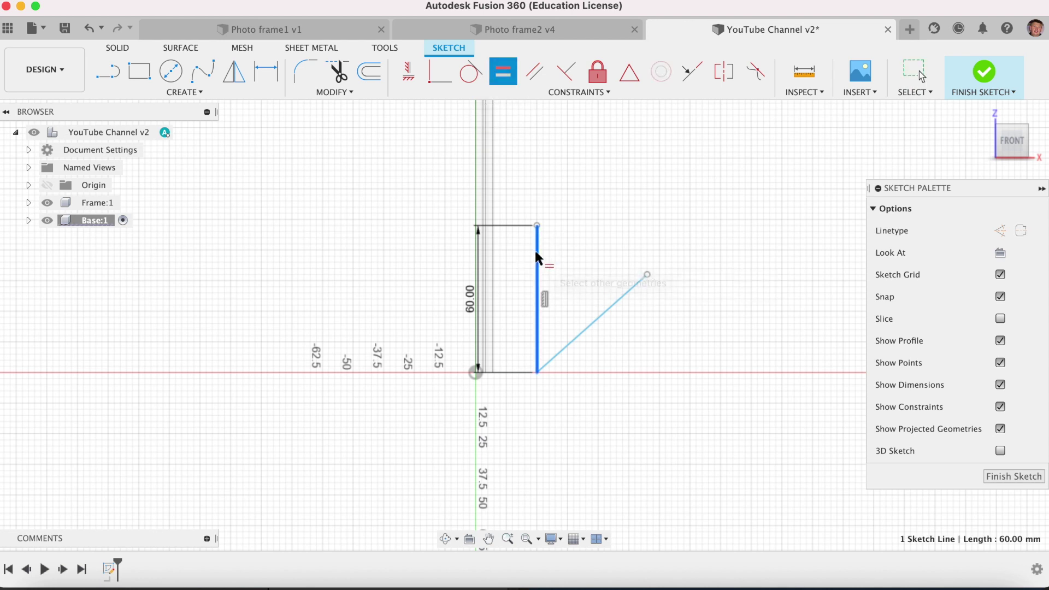
{"action": "left_click", "coordinate": [621, 298]}
{"action": "key", "text": "Escape"}
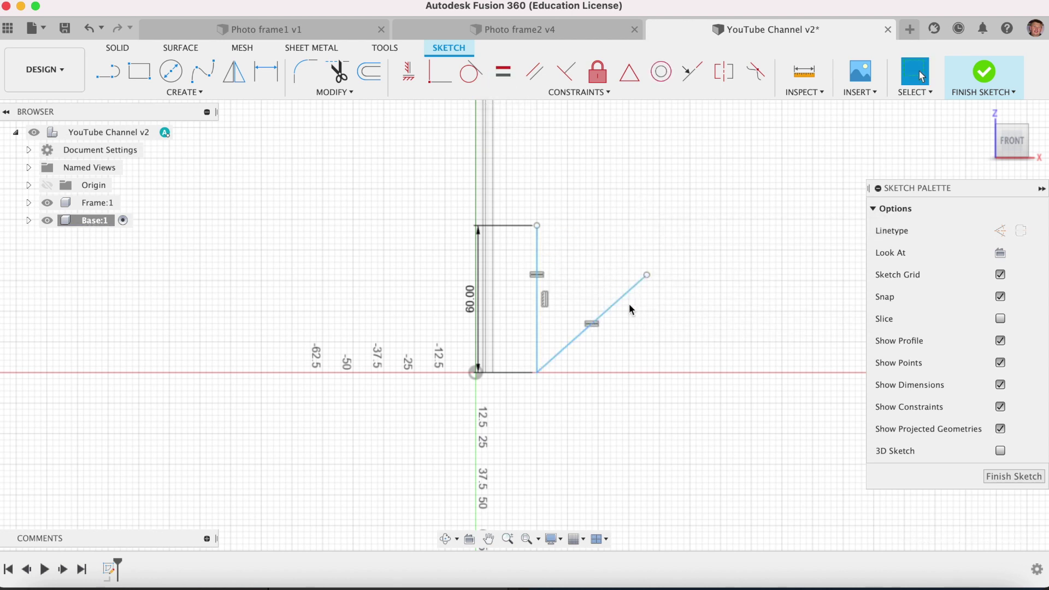
{"action": "left_click", "coordinate": [804, 71]}
{"action": "left_click", "coordinate": [621, 304]}
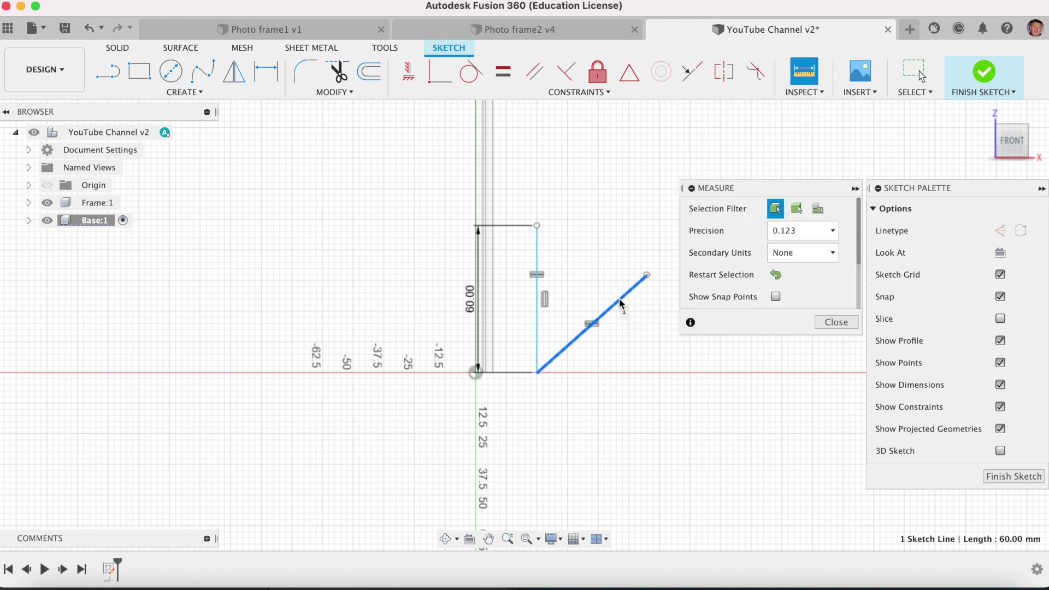
{"action": "left_click_drag", "start_coordinate": [861, 240], "coordinate": [861, 273]}
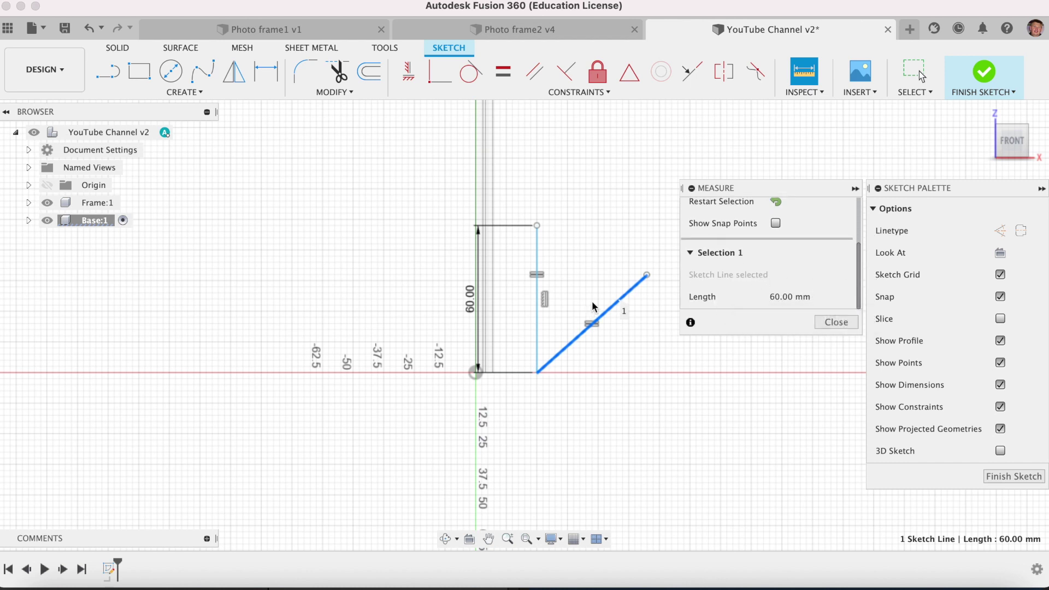
{"action": "left_click", "coordinate": [830, 323]}
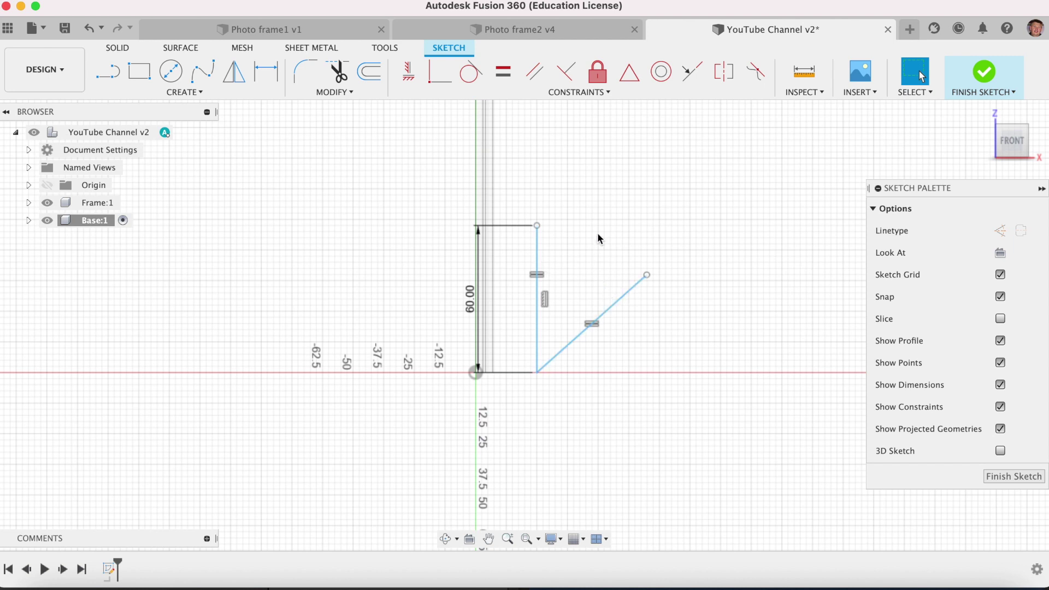
Dimension the angle between the vertical and diagonal lines as 60°
{"action": "left_click", "coordinate": [218, 94]}
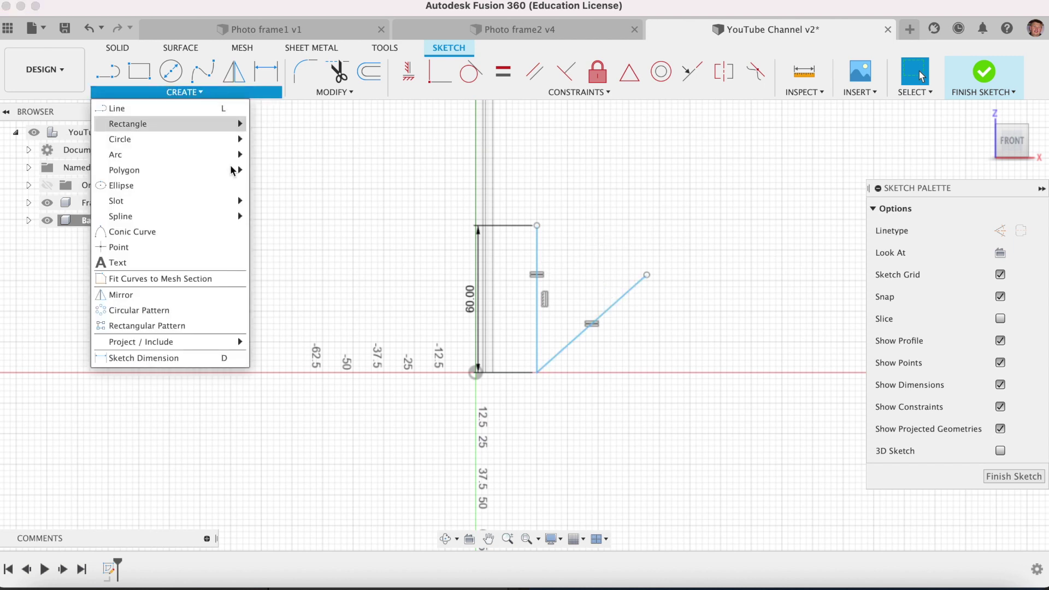
{"action": "left_click", "coordinate": [208, 364]}
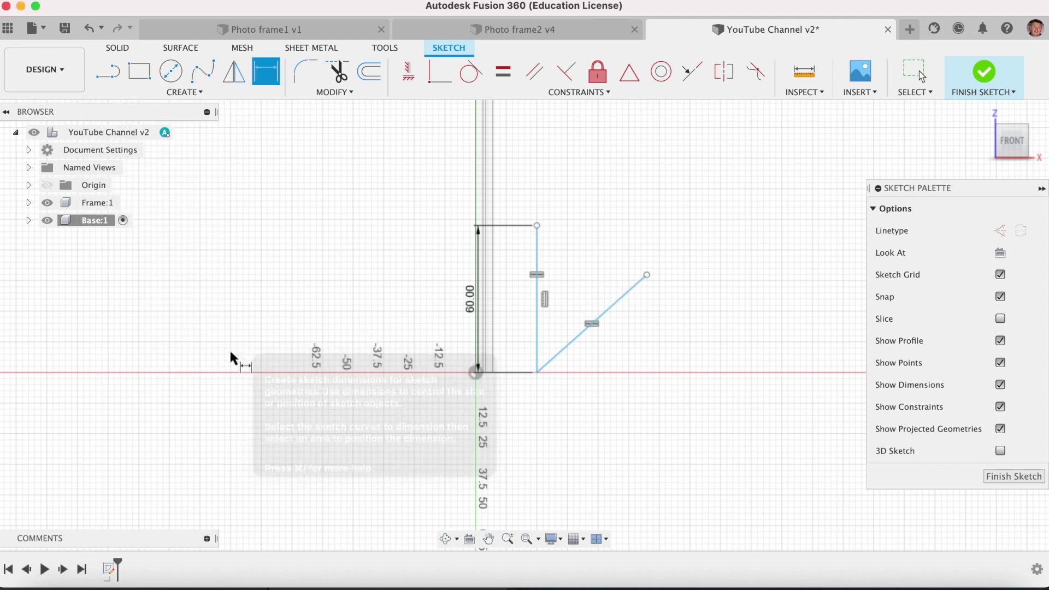
{"action": "left_click", "coordinate": [539, 300]}
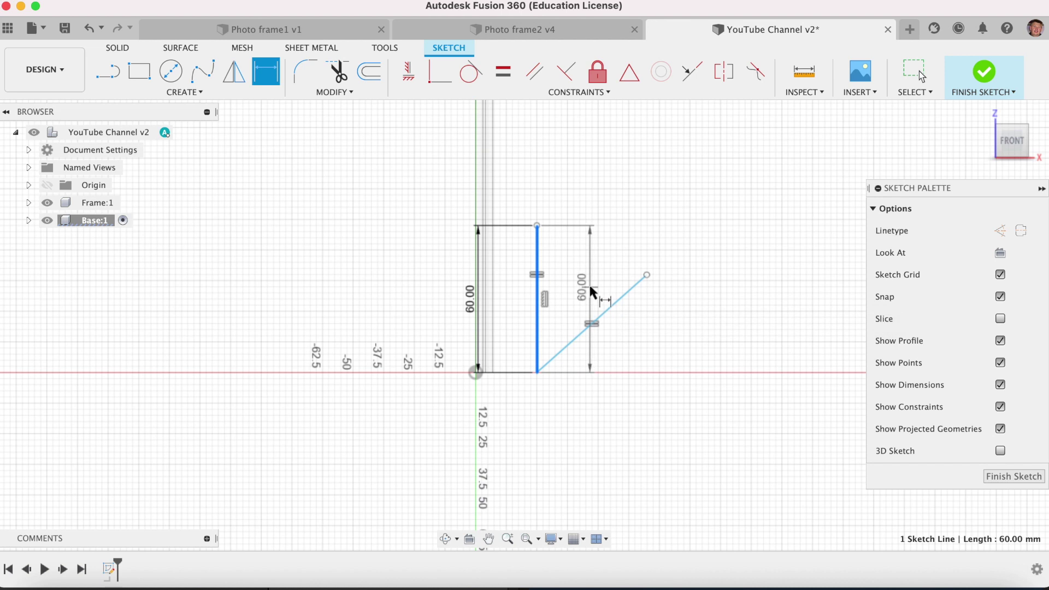
{"action": "left_click", "coordinate": [616, 304]}
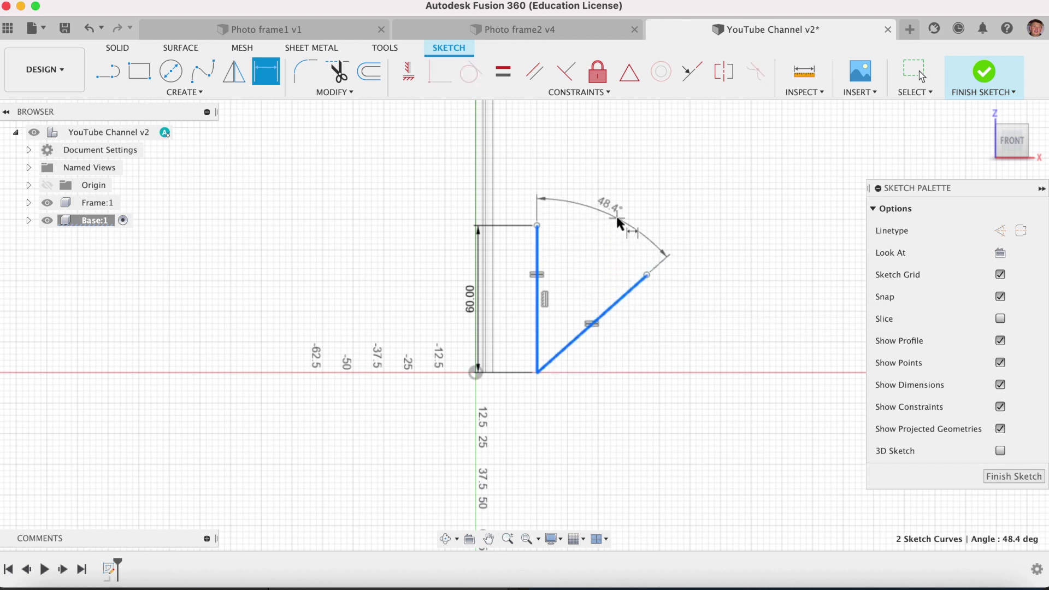
{"action": "left_click", "coordinate": [619, 219]}
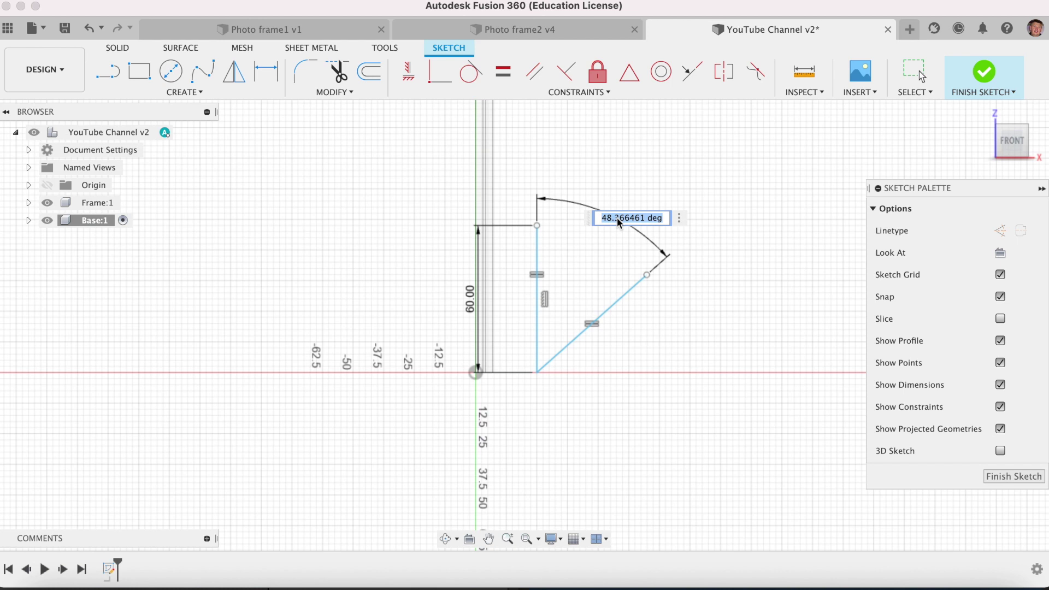
{"action": "type", "text": "60"}
{"action": "key", "text": "Return"}
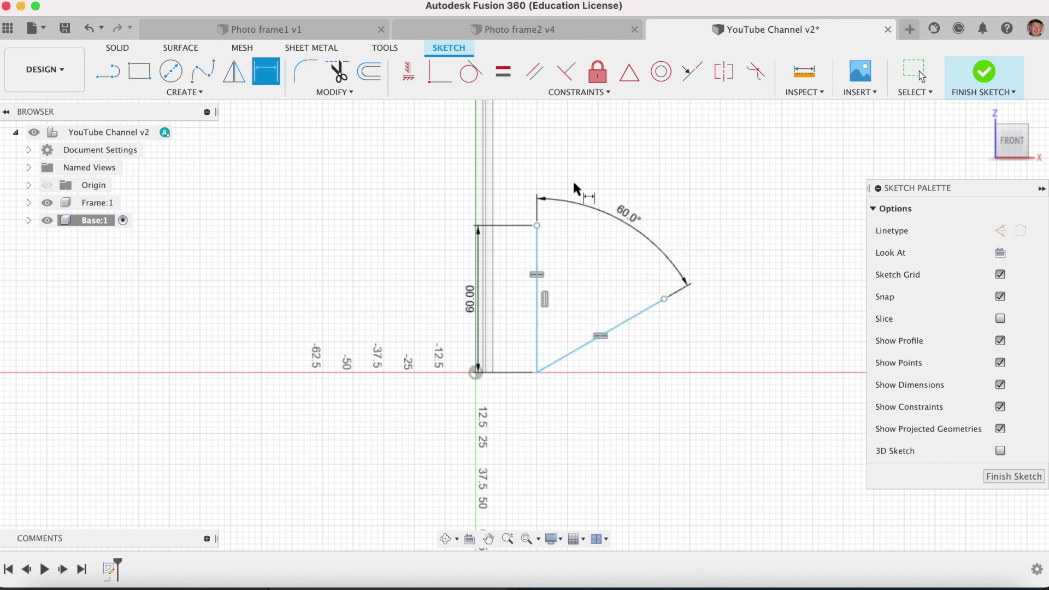
{"action": "key", "text": "Escape"}
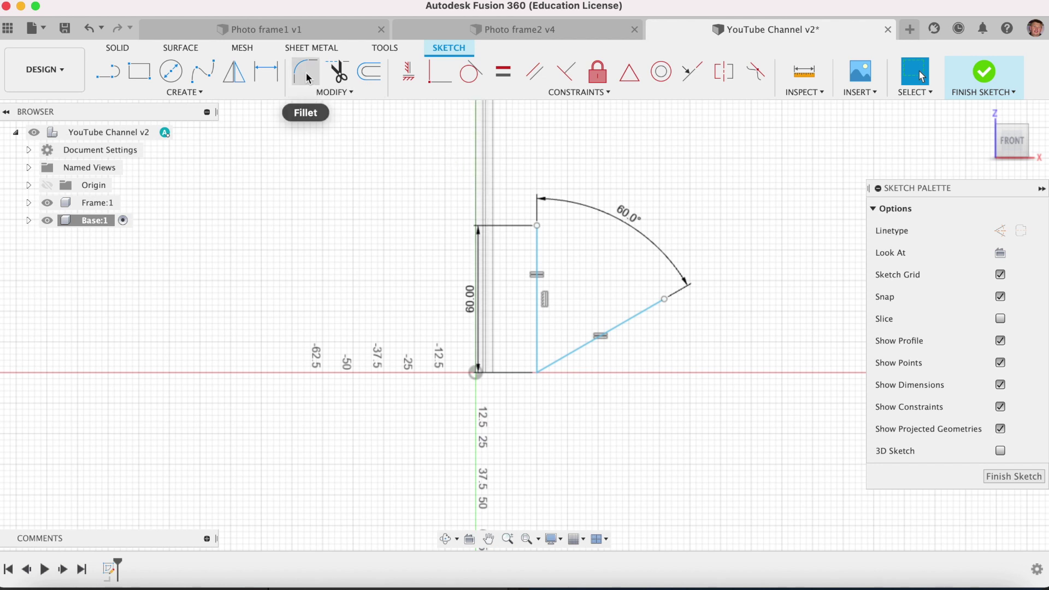
Fillet the corner where the vertical and angled lines meet with a 3.5 mm radius
{"action": "left_click", "coordinate": [330, 92]}
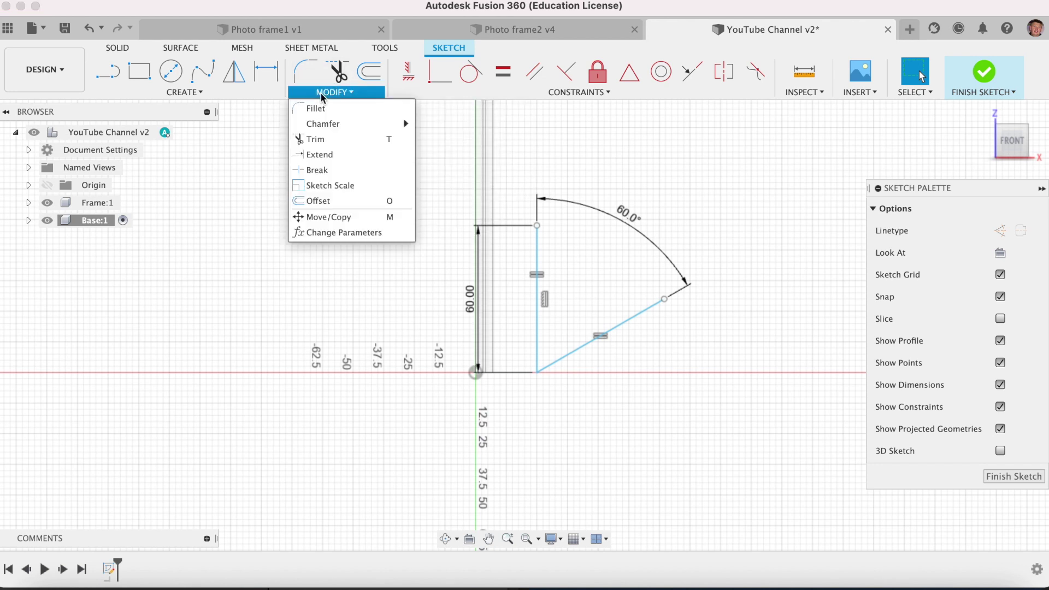
{"action": "left_click", "coordinate": [314, 108]}
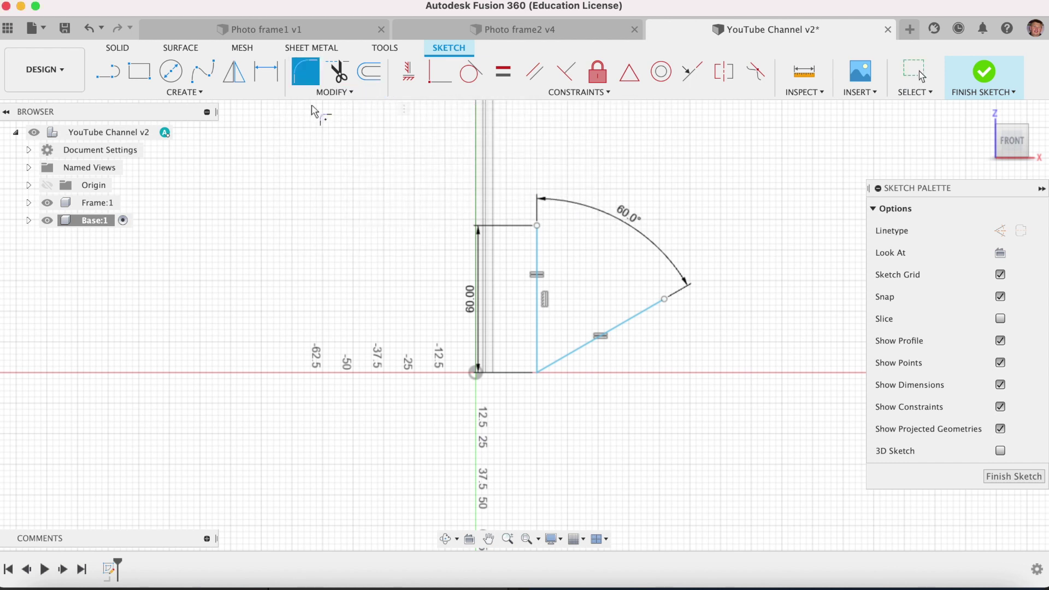
{"action": "left_click", "coordinate": [543, 377]}
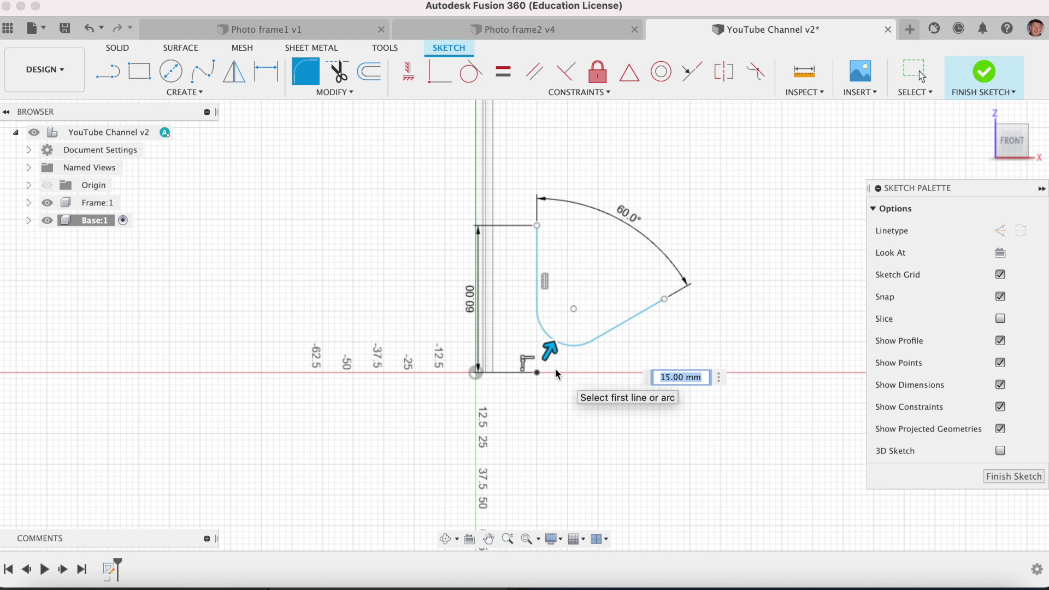
{"action": "type", "text": "3"}
{"action": "key", "text": "Return"}
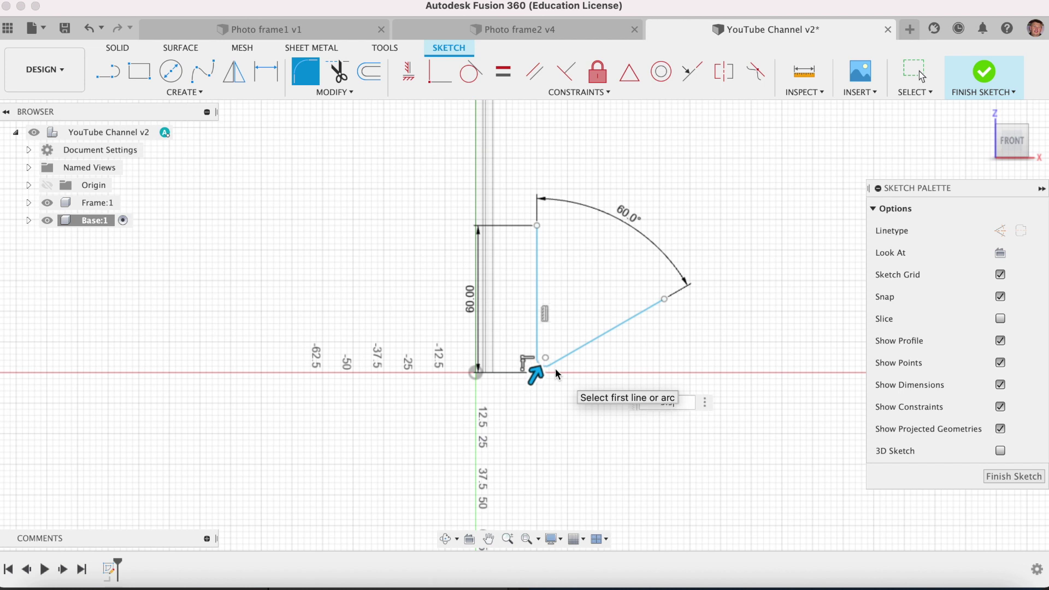
{"action": "key", "text": "Escape"}
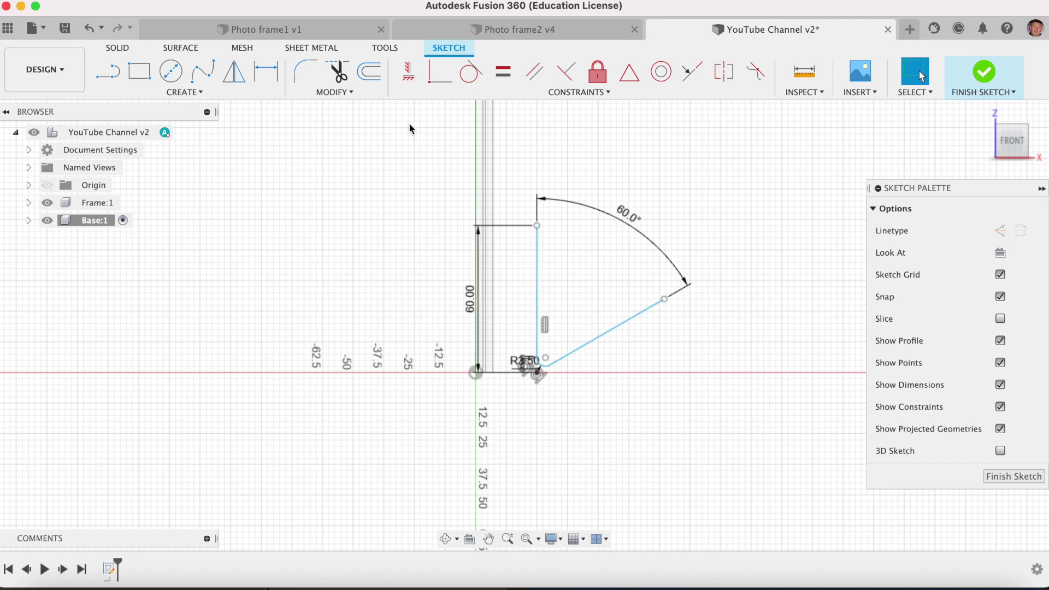
Offset the bent upright-and-leg profile chain by 3 mm
{"action": "left_click", "coordinate": [376, 78]}
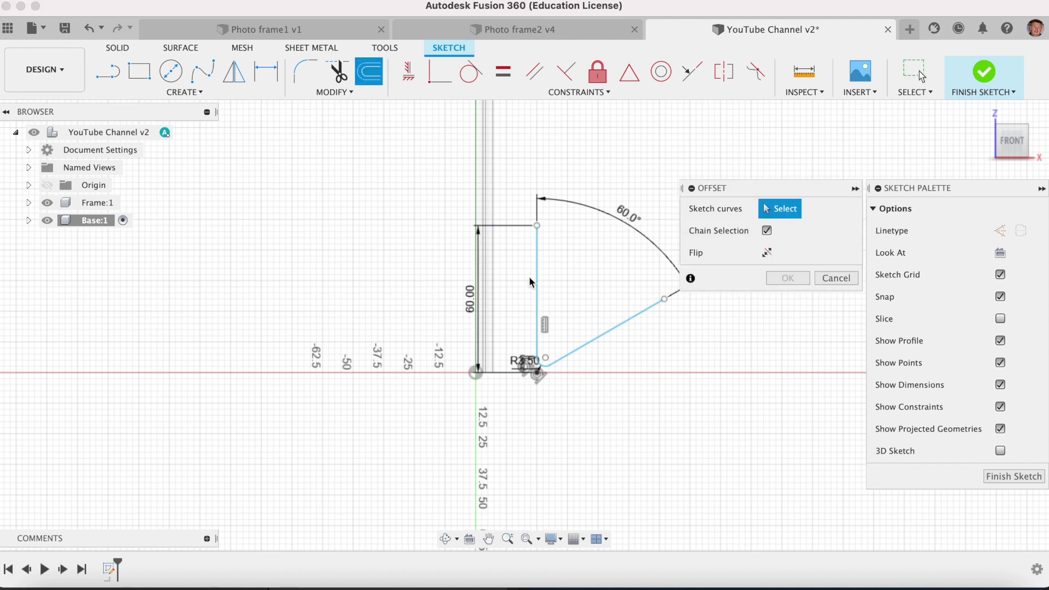
{"action": "left_click", "coordinate": [574, 347]}
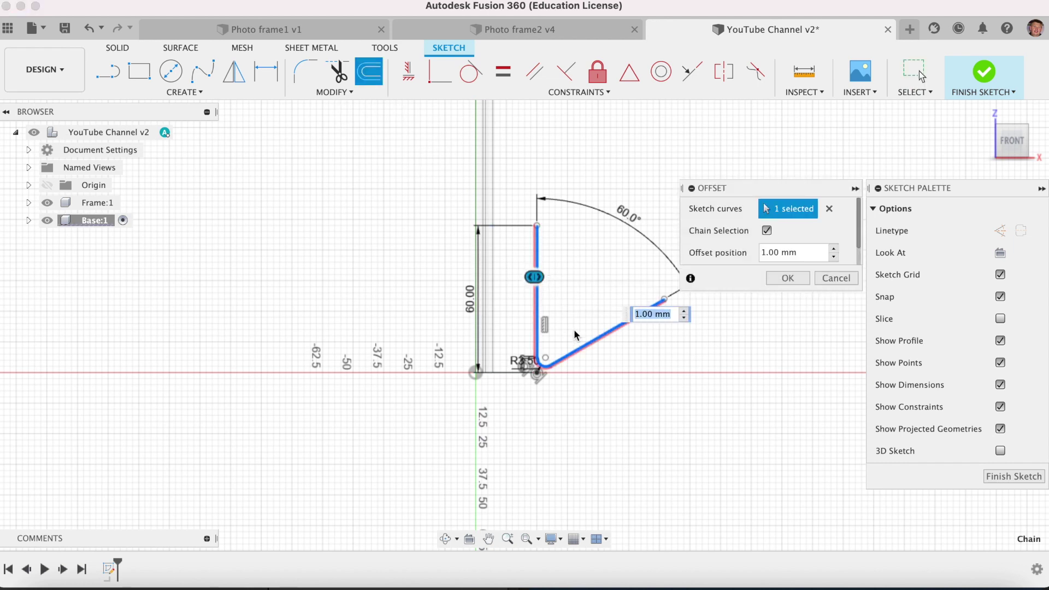
{"action": "type", "text": "3"}
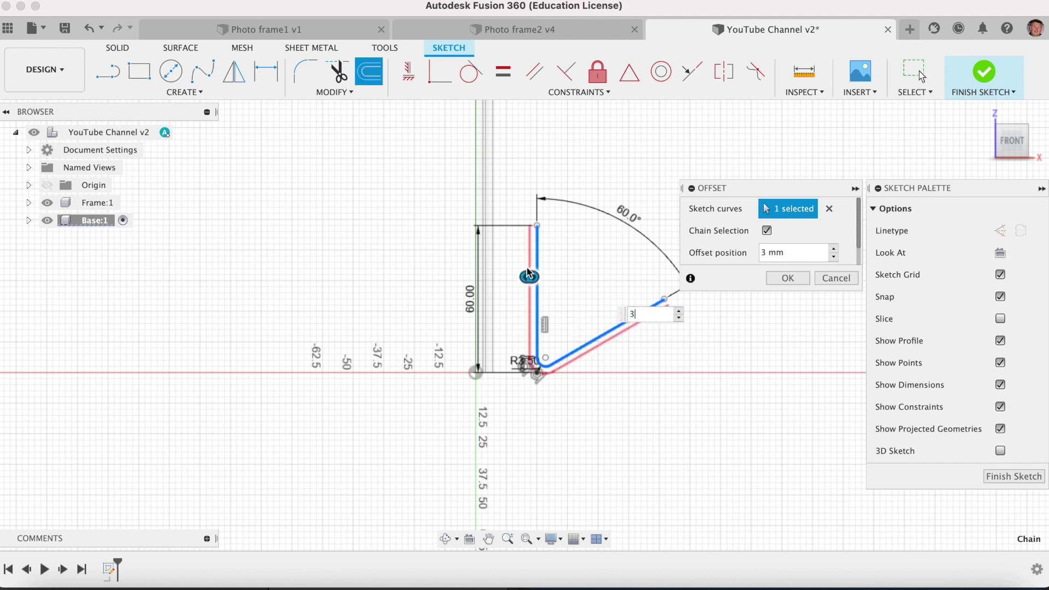
{"action": "left_click", "coordinate": [777, 279]}
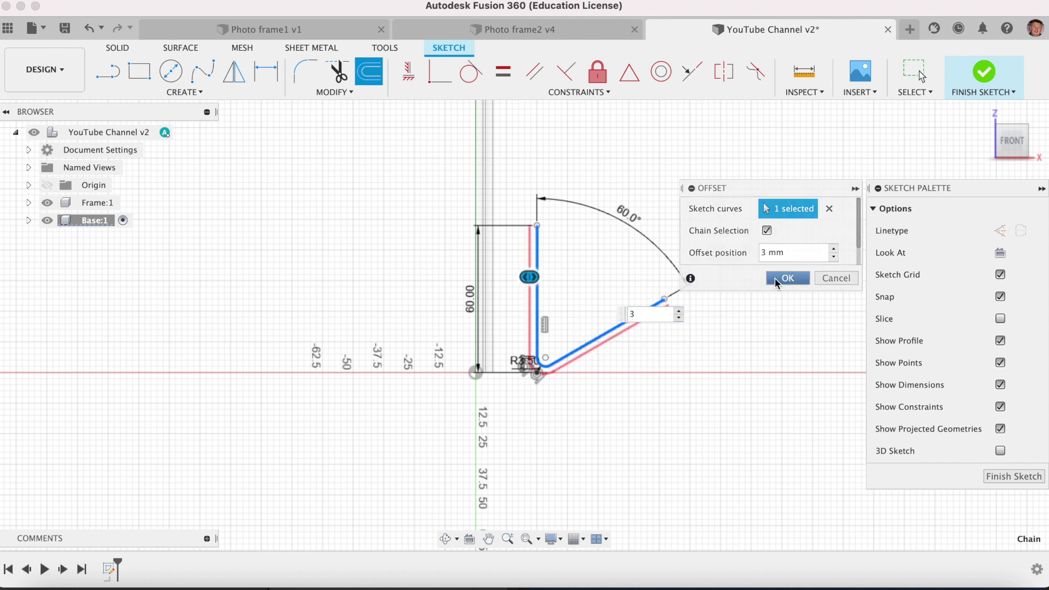
{"action": "scroll", "coordinate": [656, 339], "scroll_direction": "up", "scroll_amount": 1}
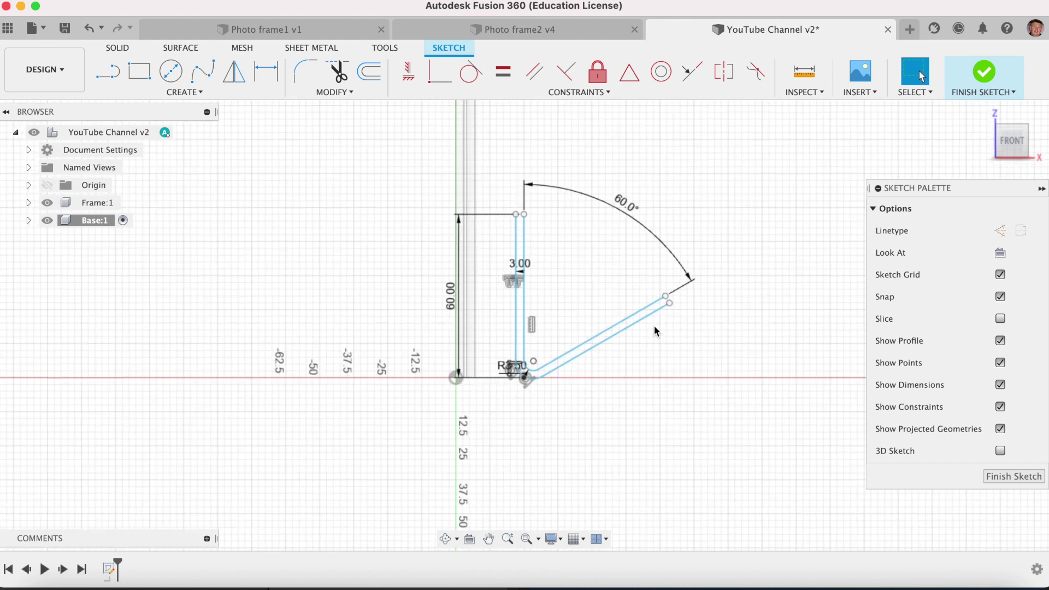
{"action": "scroll", "coordinate": [555, 266], "scroll_direction": "up", "scroll_amount": 1}
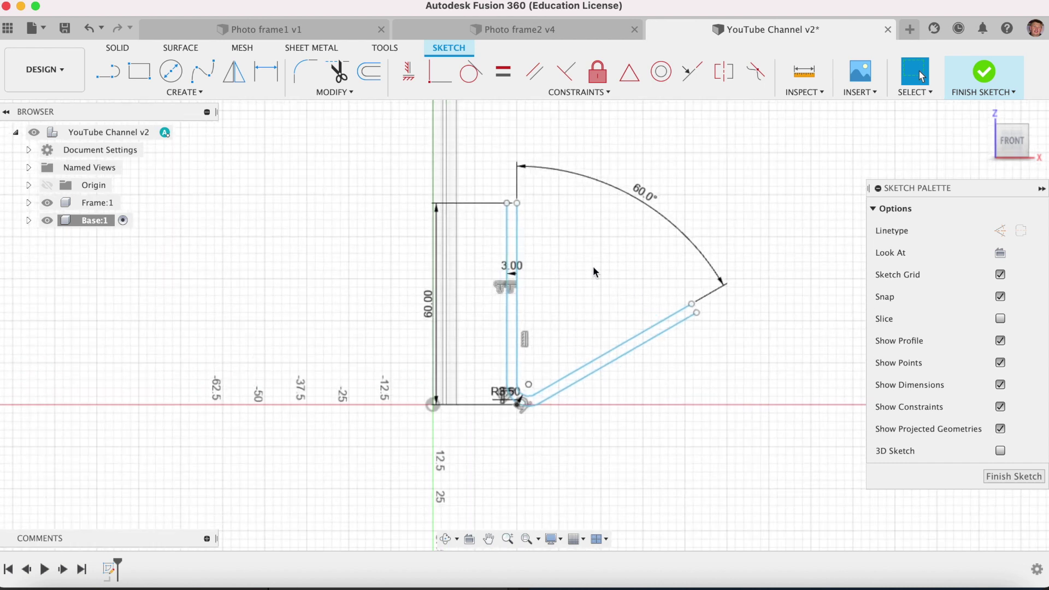
{"action": "scroll", "coordinate": [585, 273], "scroll_direction": "up", "scroll_amount": 1}
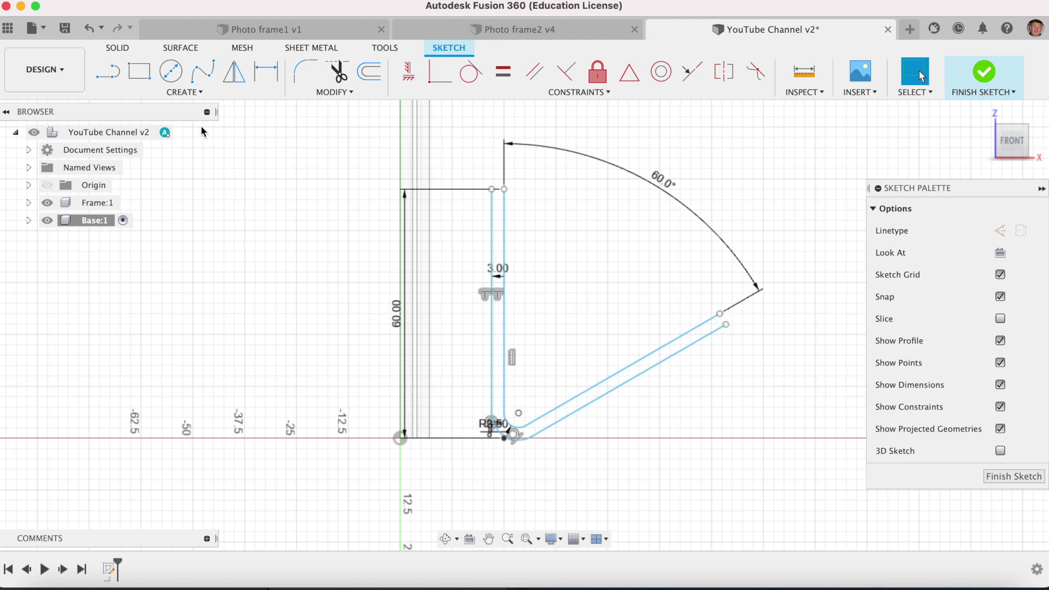
Draw short lines capping the top ends and the leg ends of the doubled profile
{"action": "left_click", "coordinate": [108, 71]}
{"action": "scroll", "coordinate": [474, 180], "scroll_direction": "up", "scroll_amount": 1}
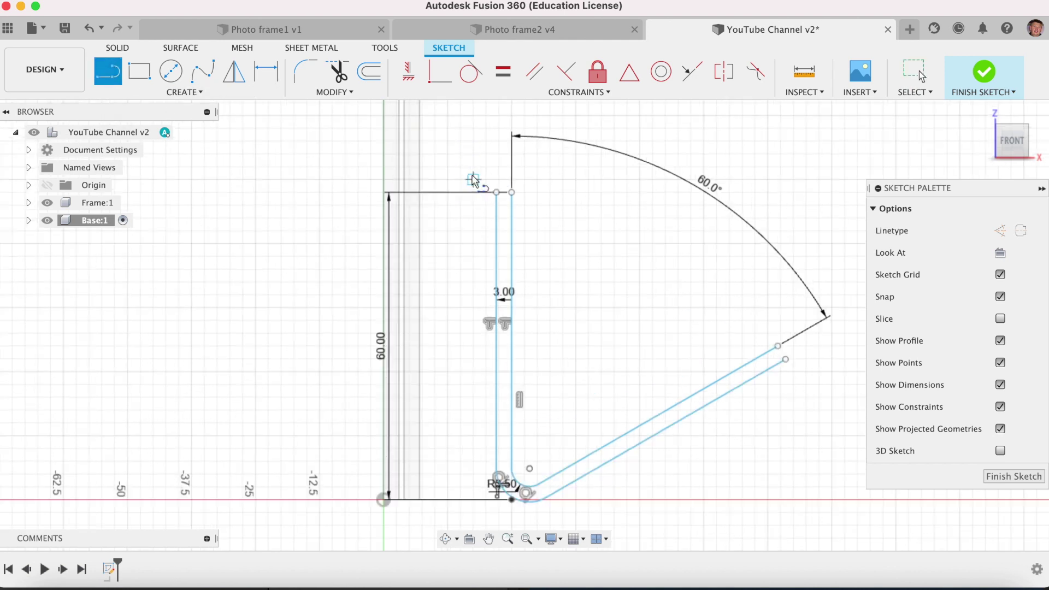
{"action": "scroll", "coordinate": [473, 181], "scroll_direction": "up", "scroll_amount": 1}
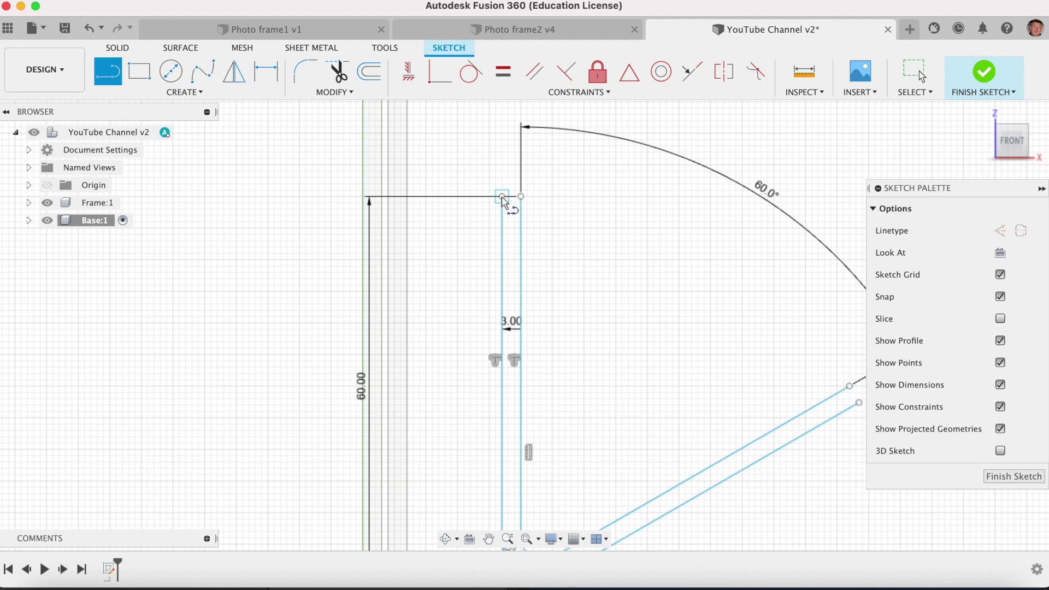
{"action": "left_click", "coordinate": [503, 196]}
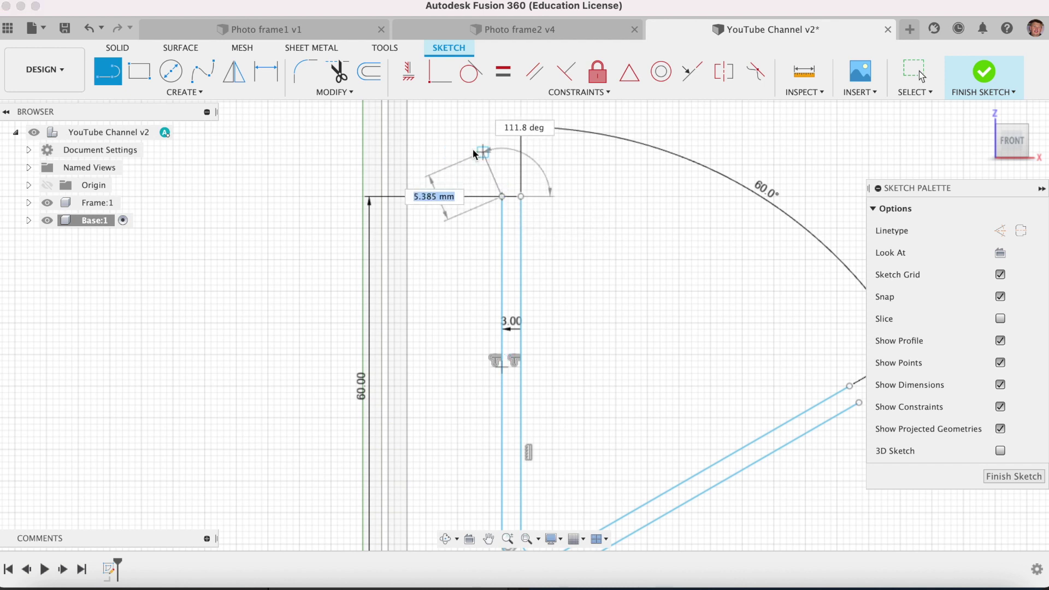
{"action": "scroll", "coordinate": [421, 219], "scroll_direction": "down", "scroll_amount": 1}
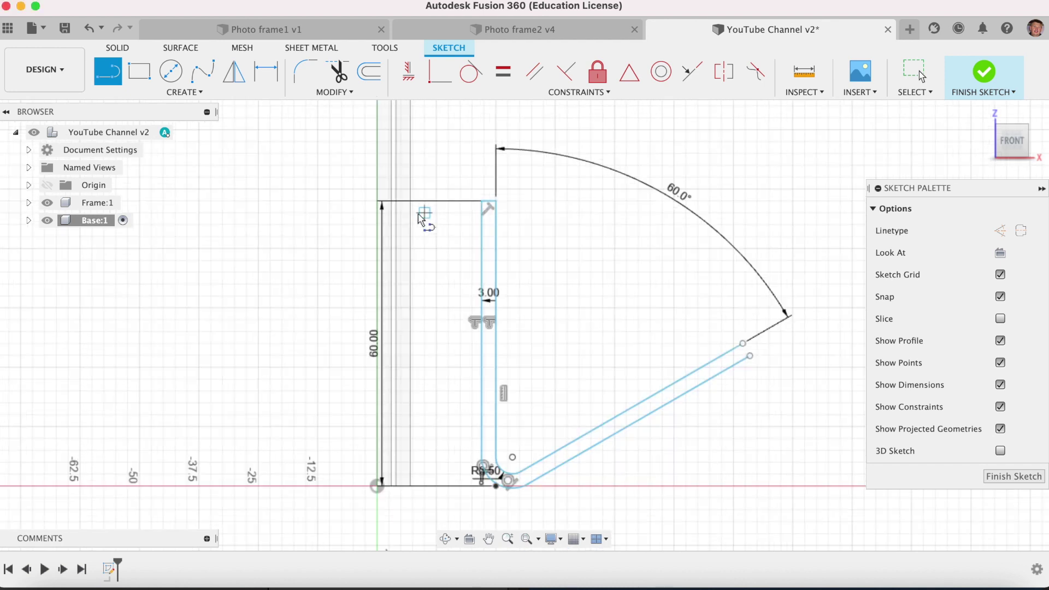
{"action": "scroll", "coordinate": [733, 339], "scroll_direction": "up", "scroll_amount": 2}
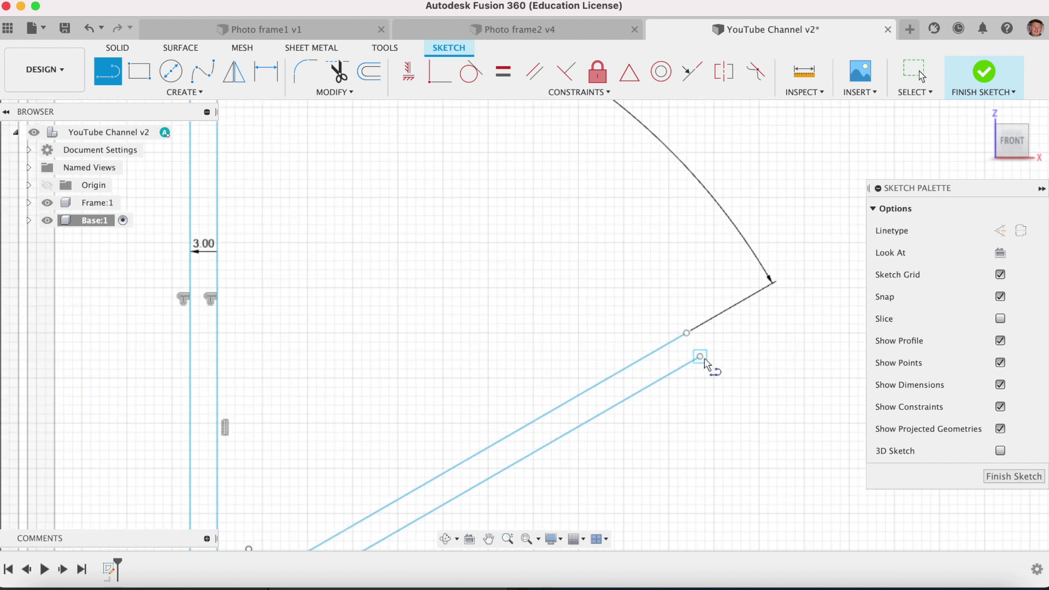
{"action": "left_click", "coordinate": [704, 358]}
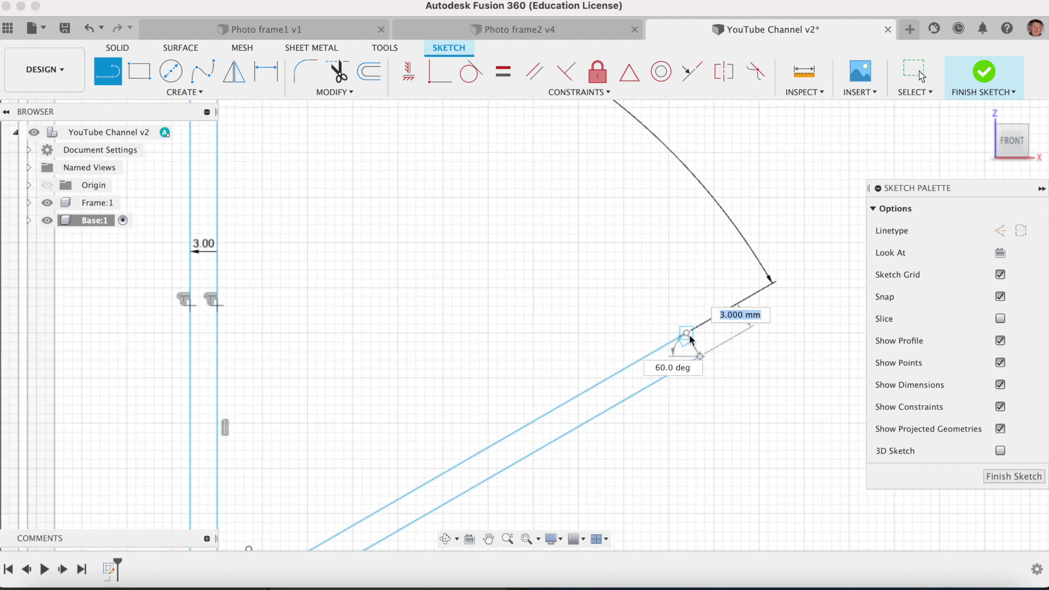
{"action": "key", "text": "Escape"}
Finish the stand profile sketch and return to the home isometric view
{"action": "scroll", "coordinate": [679, 303], "scroll_direction": "down", "scroll_amount": 2}
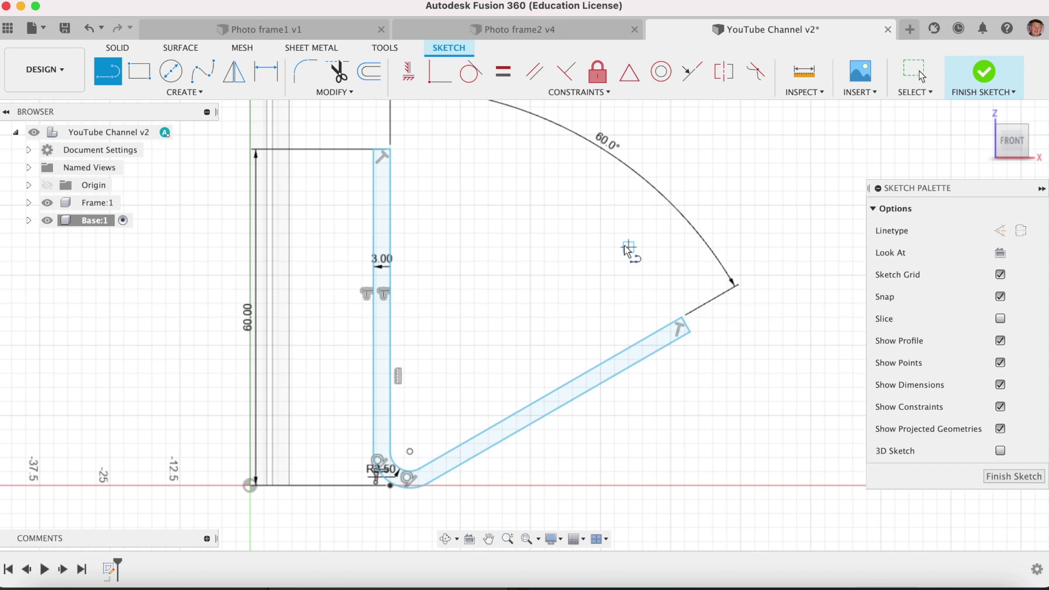
{"action": "key", "text": "Escape"}
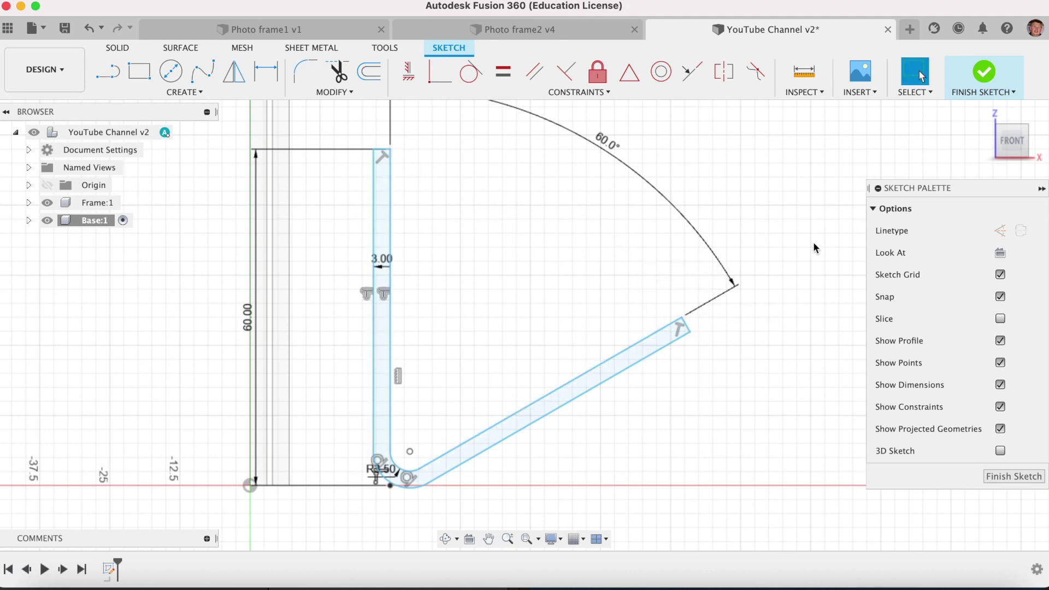
{"action": "left_click", "coordinate": [982, 72]}
{"action": "left_click", "coordinate": [985, 116]}
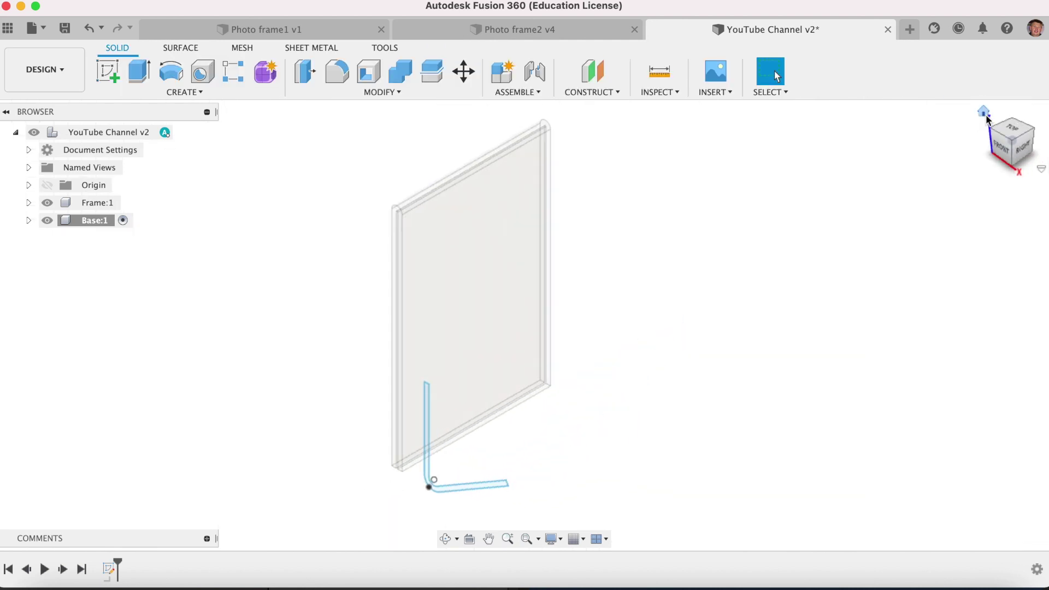
Extrude the closed stand profile 100 mm into a solid body
{"action": "left_click", "coordinate": [139, 71]}
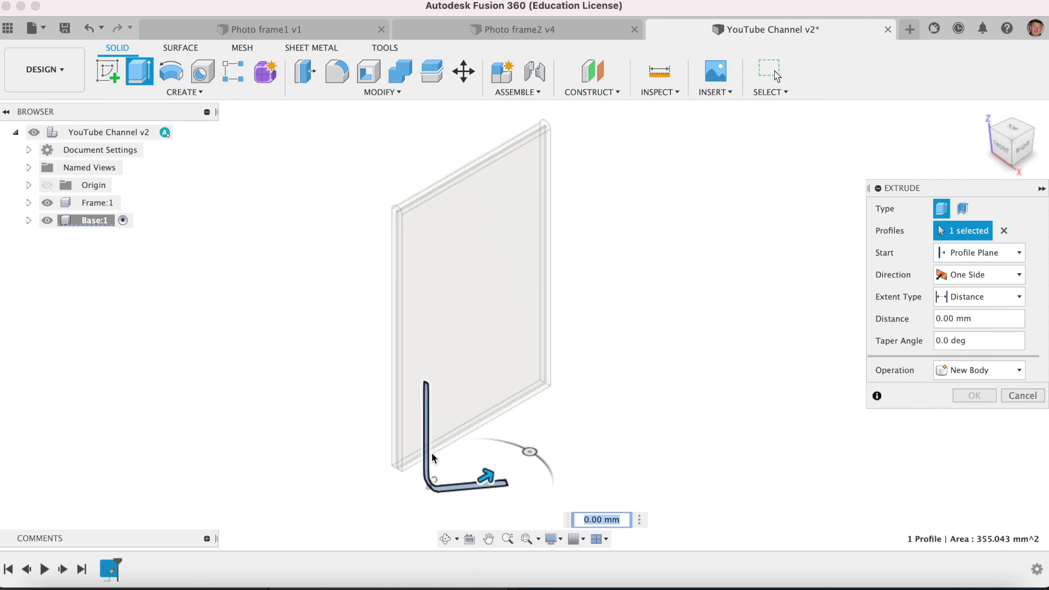
{"action": "left_click_drag", "start_coordinate": [493, 477], "coordinate": [667, 386]}
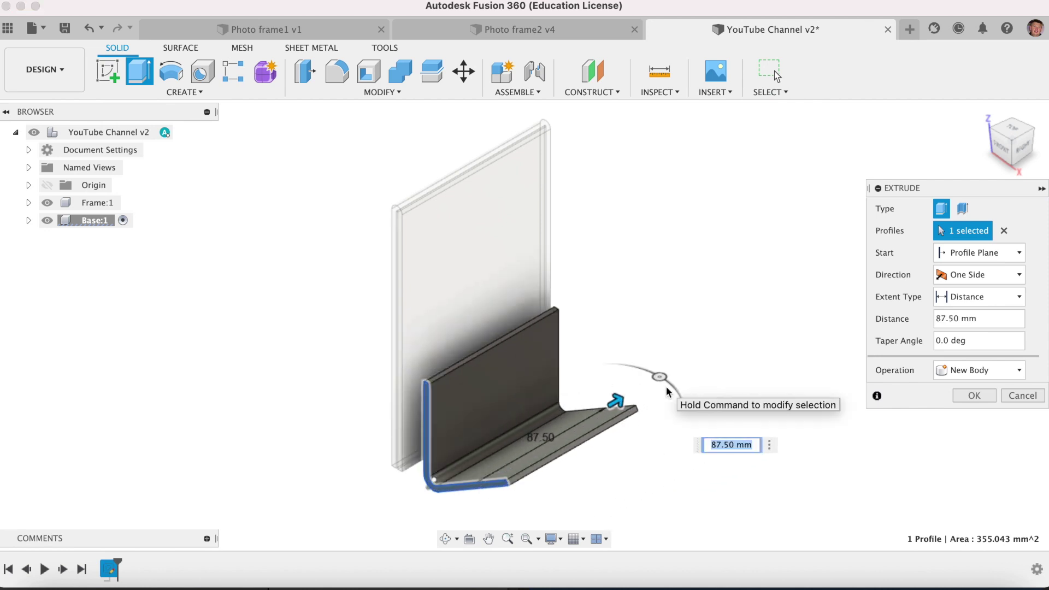
{"action": "type", "text": "100"}
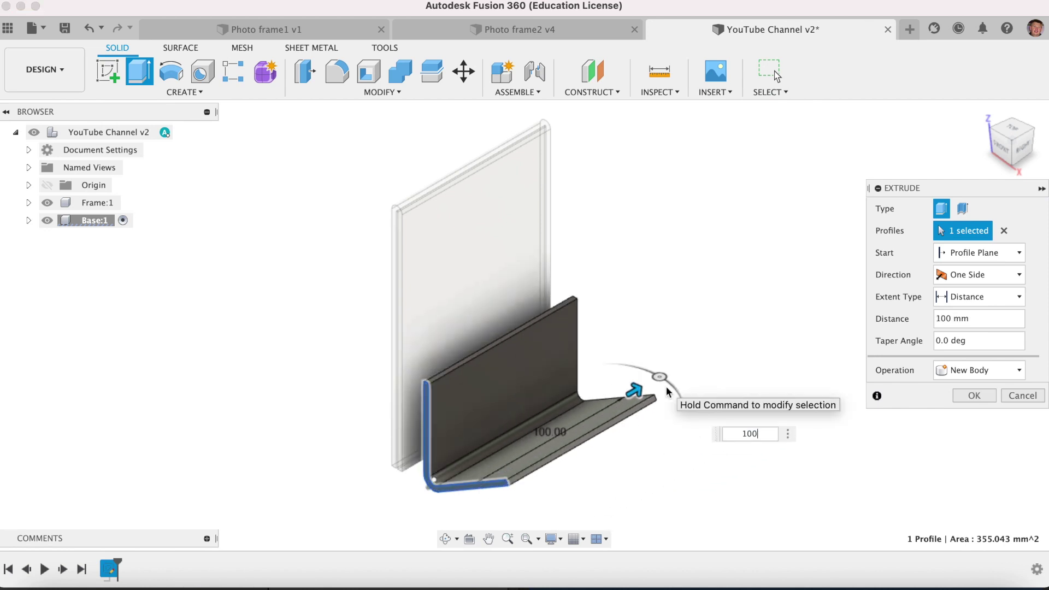
{"action": "key", "text": "Return"}
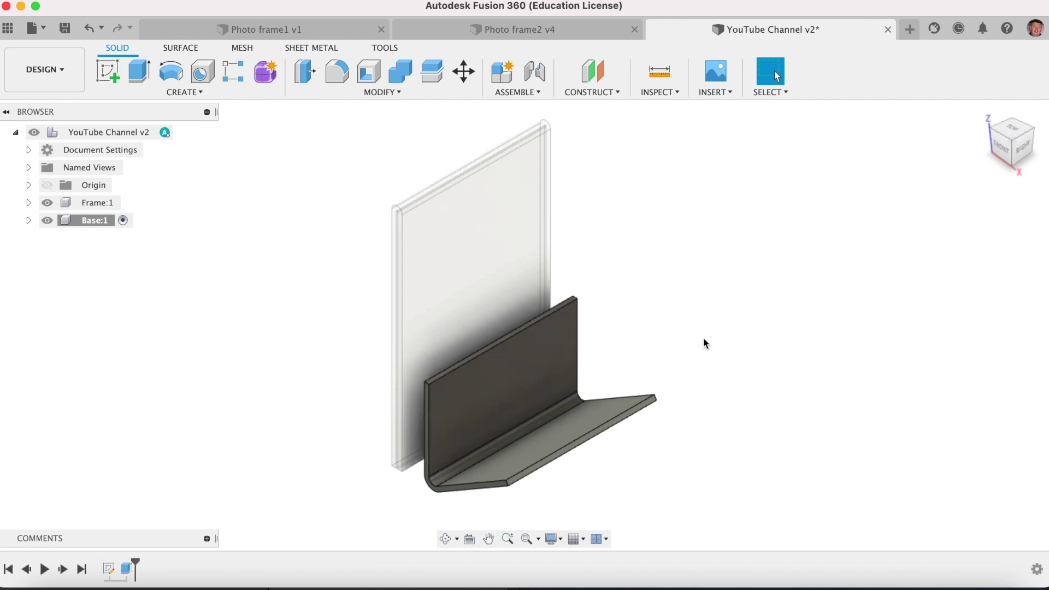
Search the Appearance library for 'Yellow Plastic' and apply Plastic - Glossy (Yellow) to the stand
{"action": "key", "text": "a"}
{"action": "left_click", "coordinate": [744, 339]}
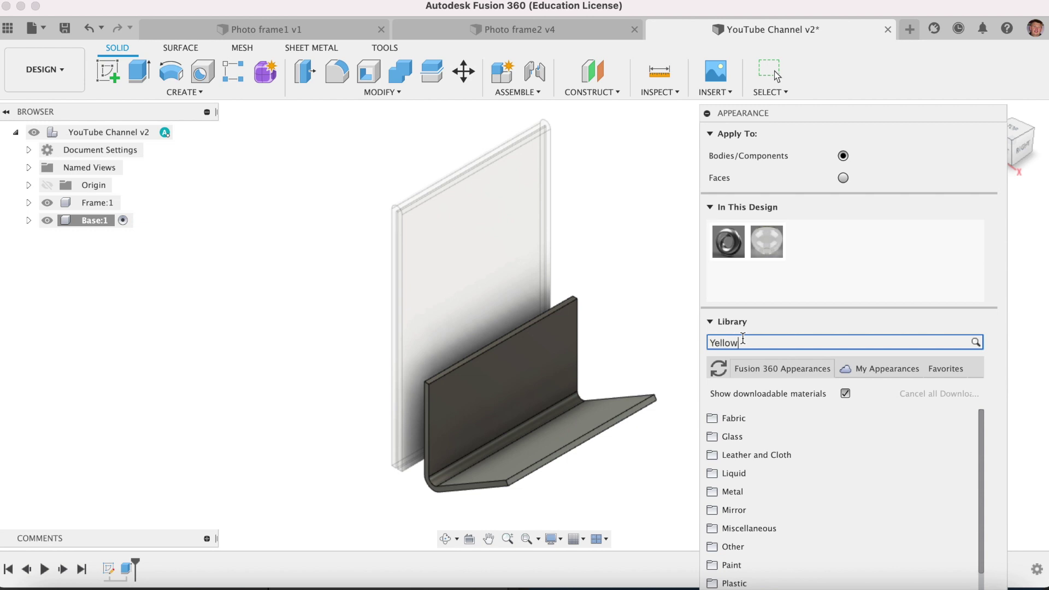
{"action": "type", "text": "Yellow Plastic"}
{"action": "key", "text": "Return"}
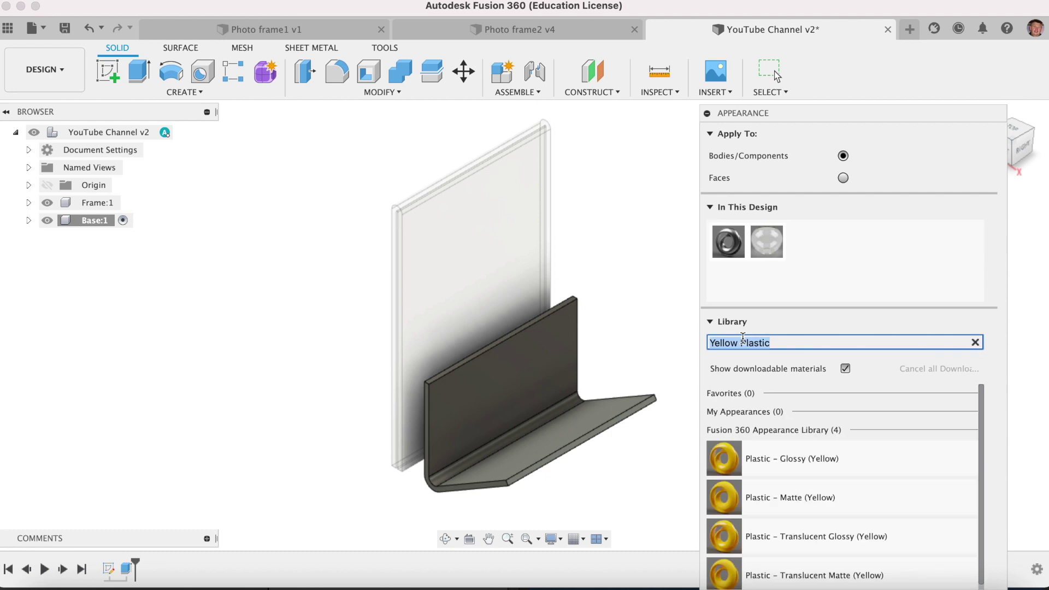
{"action": "left_click_drag", "start_coordinate": [730, 475], "coordinate": [563, 413]}
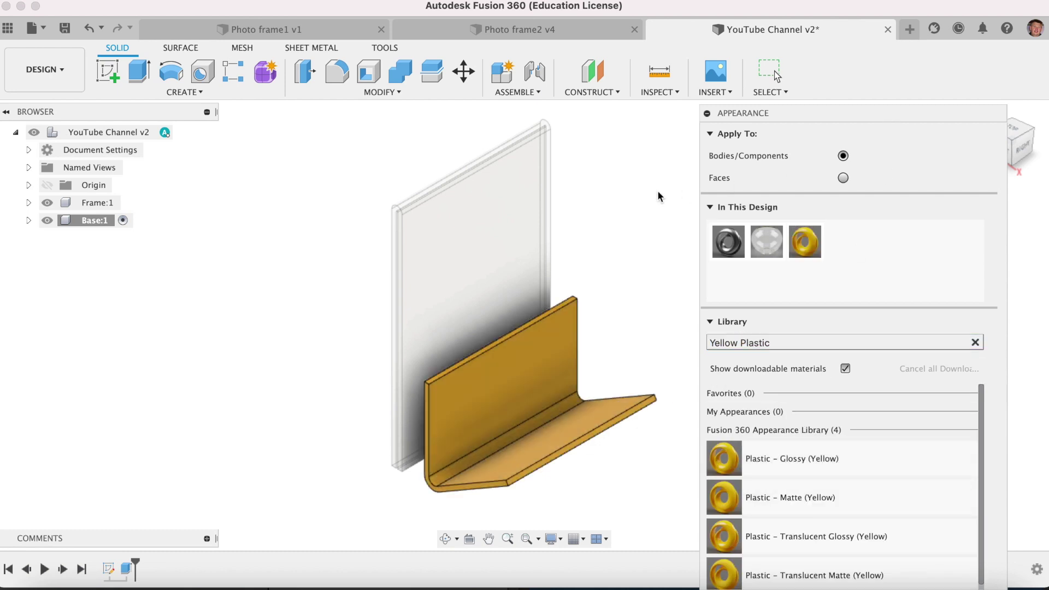
{"action": "key", "text": "Escape"}
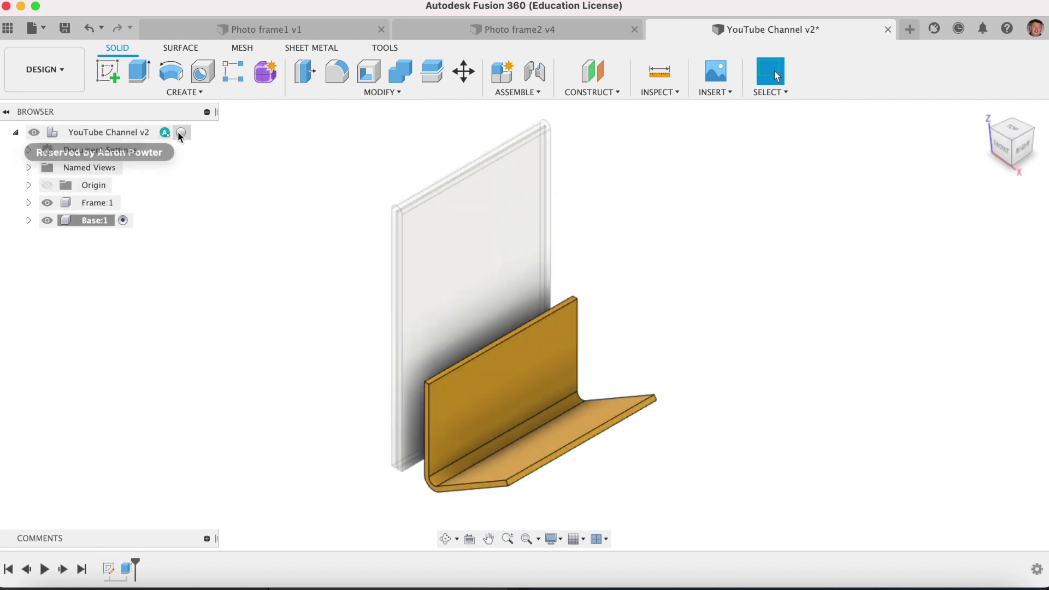
Activate Frame:1, then Base:1, then make YouTube Channel v2 the active component again
{"action": "left_click", "coordinate": [181, 131]}
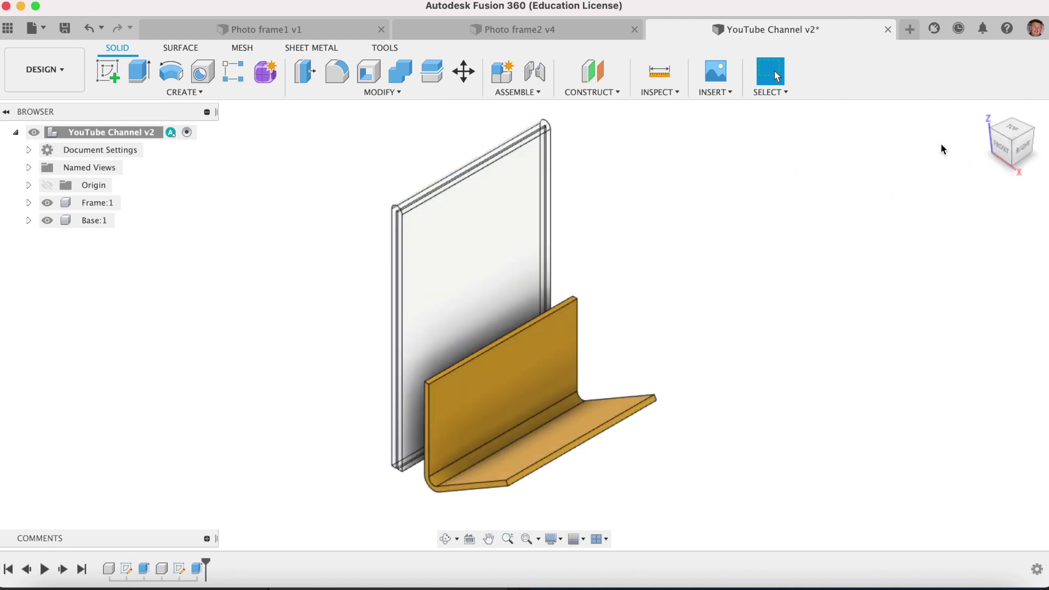
{"action": "mouse_move", "coordinate": [1008, 143]}
{"action": "left_mouse_down"}
{"action": "mouse_move", "coordinate": [1045, 143]}
{"action": "mouse_move", "coordinate": [1030, 151]}
{"action": "left_mouse_up"}
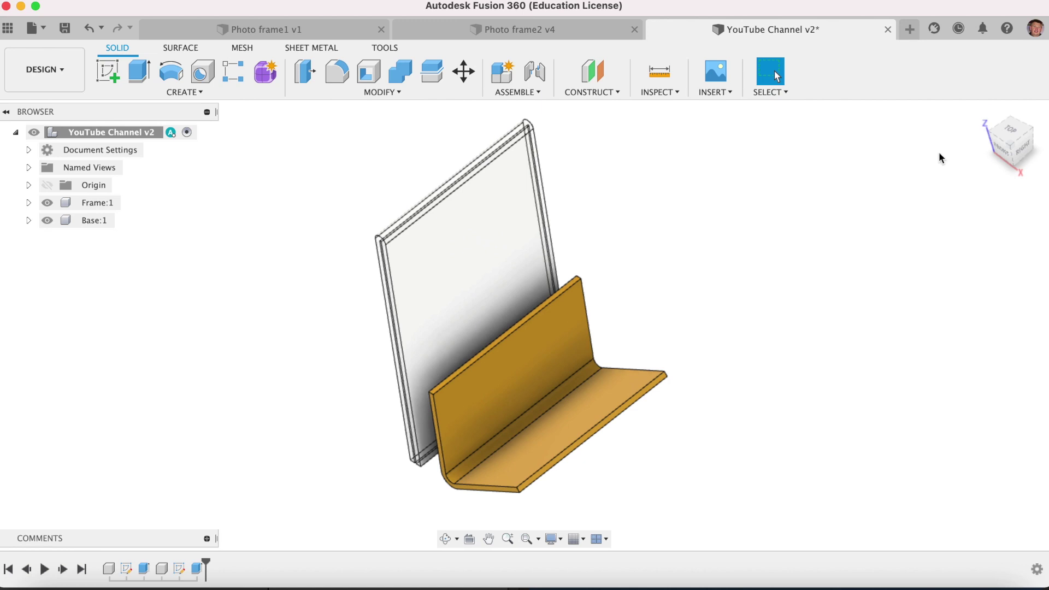
{"action": "left_click", "coordinate": [983, 111]}
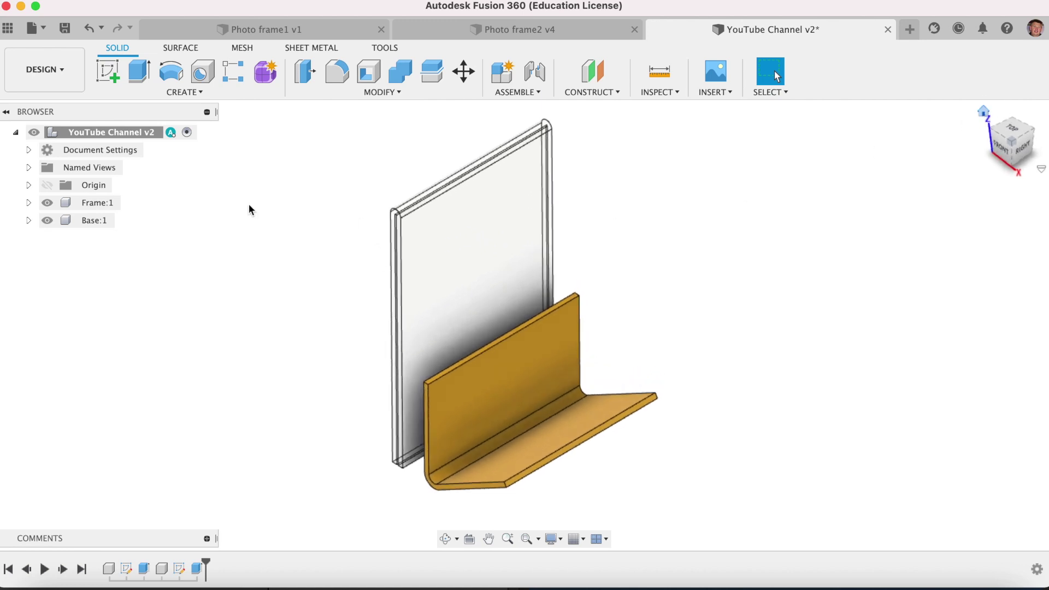
{"action": "left_click", "coordinate": [92, 203]}
{"action": "left_click", "coordinate": [129, 203]}
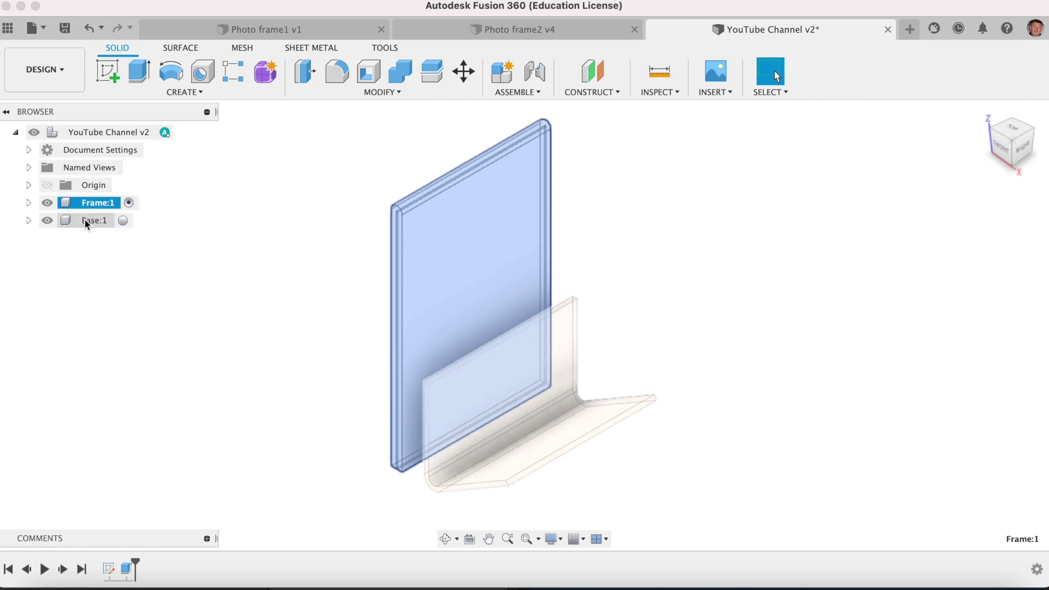
{"action": "left_click", "coordinate": [85, 220]}
{"action": "left_click", "coordinate": [123, 220]}
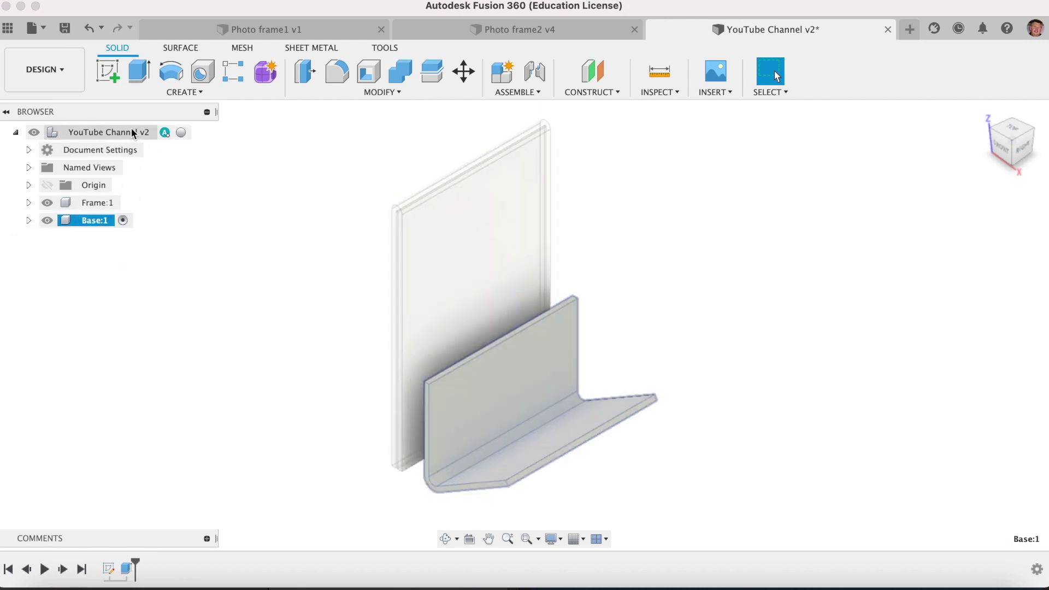
{"action": "left_click", "coordinate": [184, 133]}
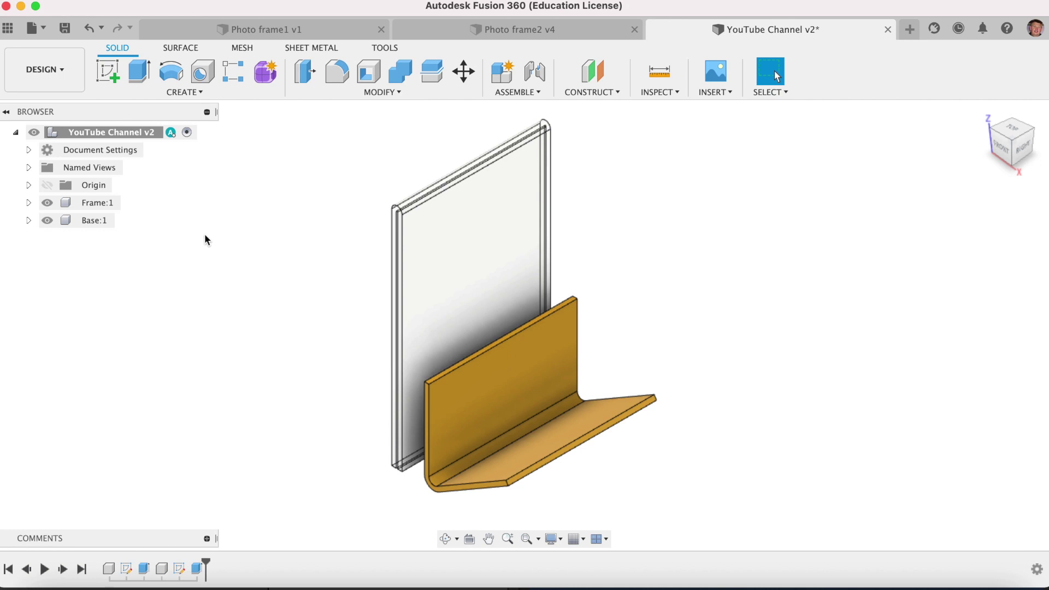
Start a new joint, showing the design origin and hiding Frame:1
{"action": "left_click", "coordinate": [536, 91]}
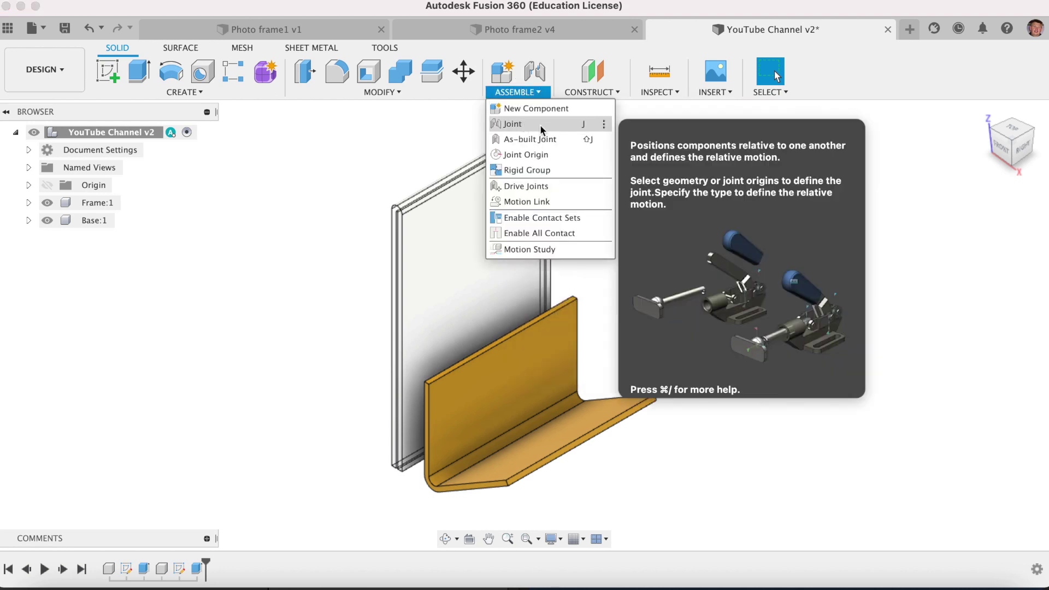
{"action": "left_click", "coordinate": [577, 124]}
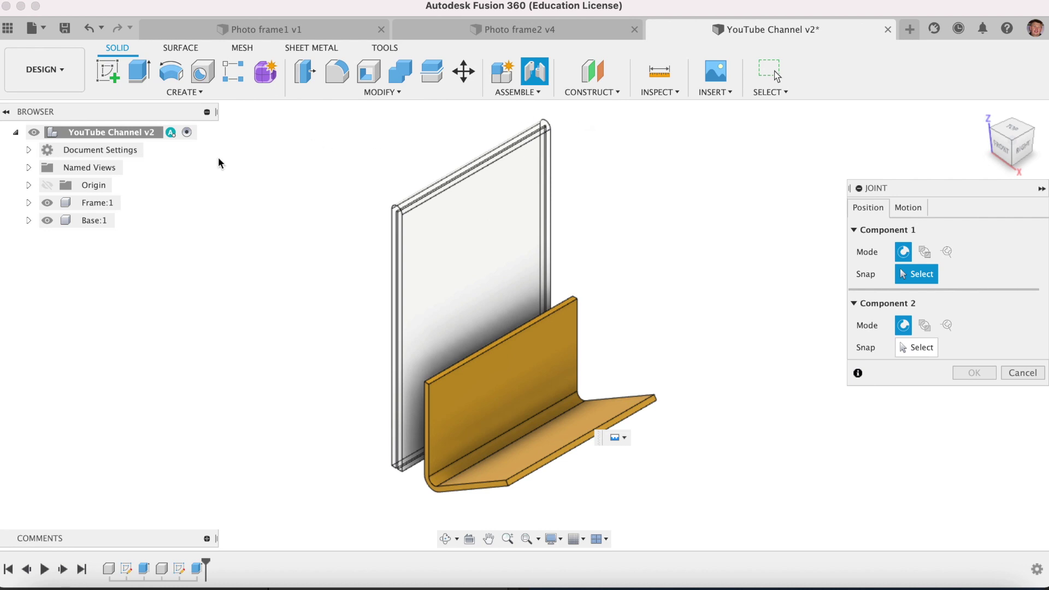
{"action": "left_click", "coordinate": [50, 186]}
{"action": "left_click", "coordinate": [48, 203]}
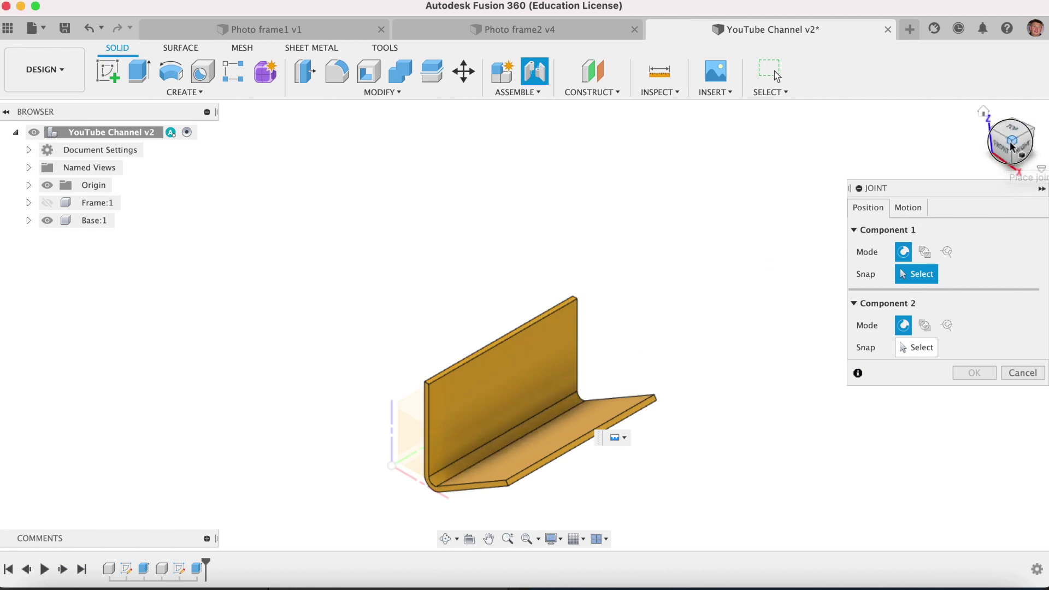
Joint the stand's flat face to the origin corner at 180° and confirm
{"action": "left_click_drag", "start_coordinate": [1011, 146], "coordinate": [973, 95]}
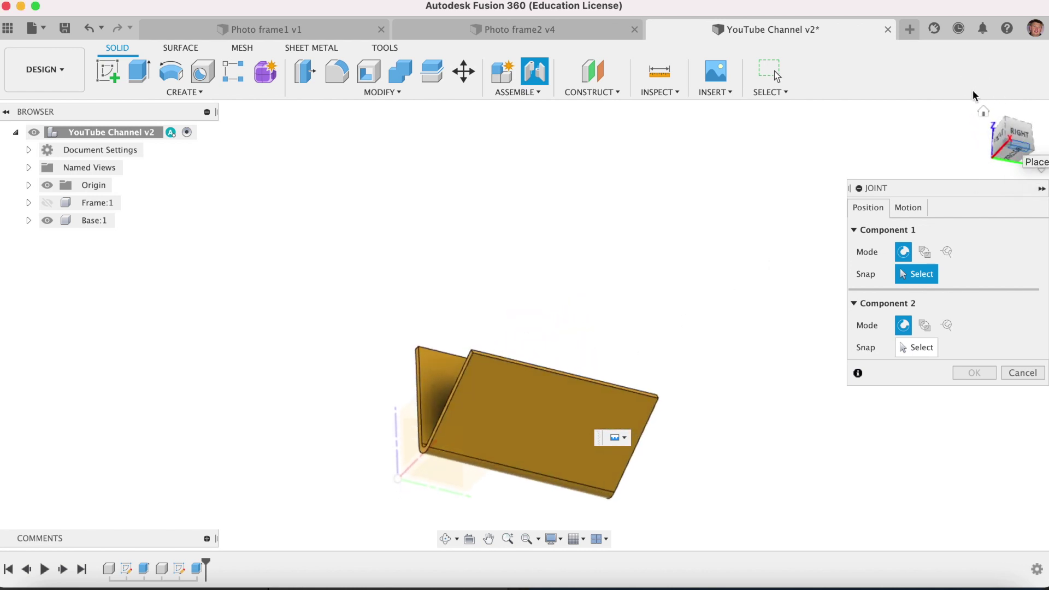
{"action": "left_click", "coordinate": [559, 412]}
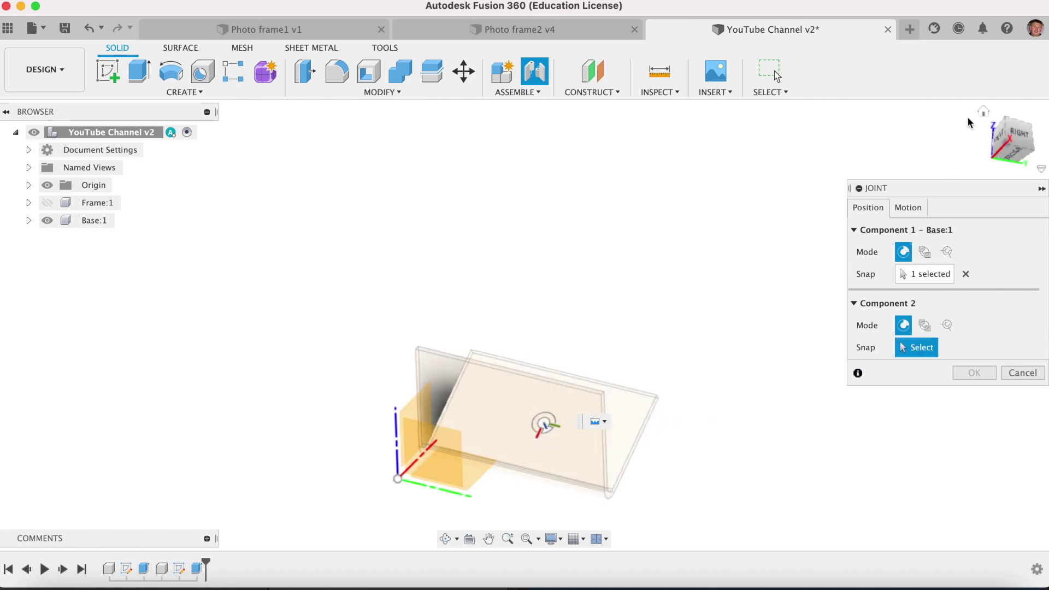
{"action": "left_click", "coordinate": [983, 111]}
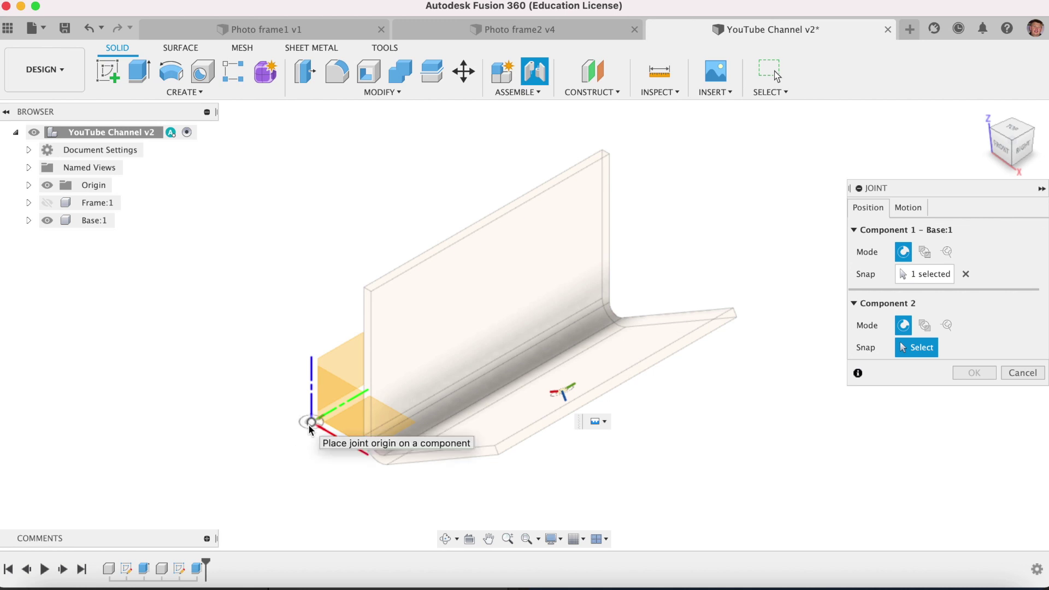
{"action": "left_click", "coordinate": [47, 185]}
{"action": "left_click", "coordinate": [47, 185]}
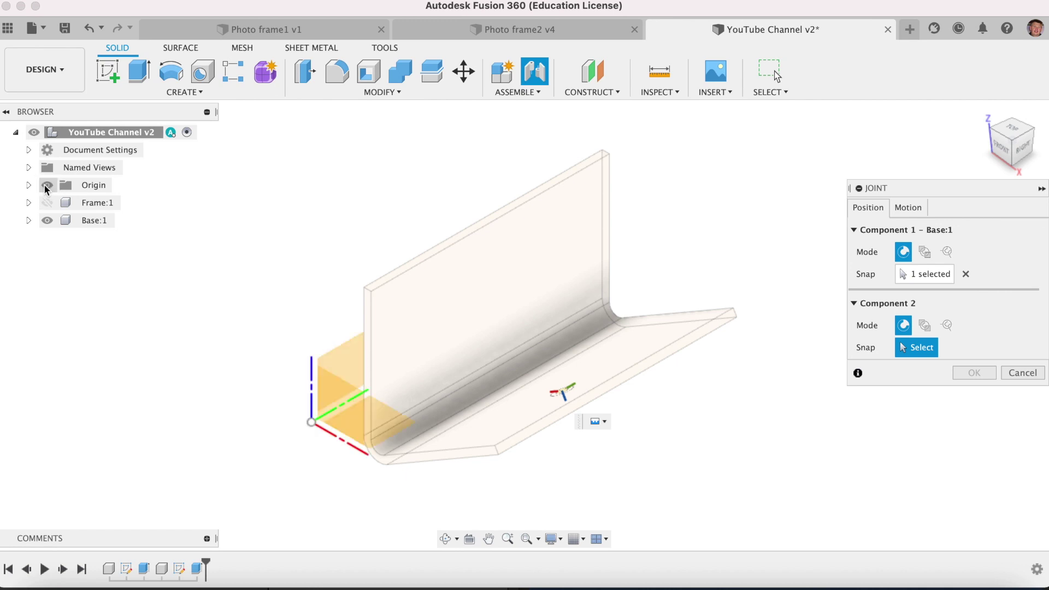
{"action": "left_click", "coordinate": [316, 423]}
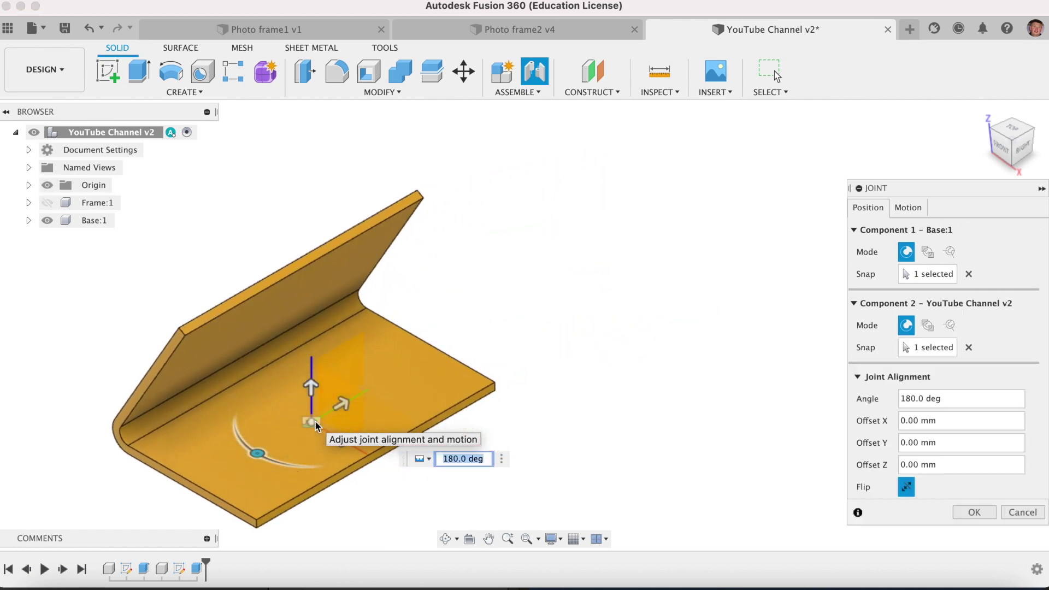
{"action": "left_click", "coordinate": [975, 512]}
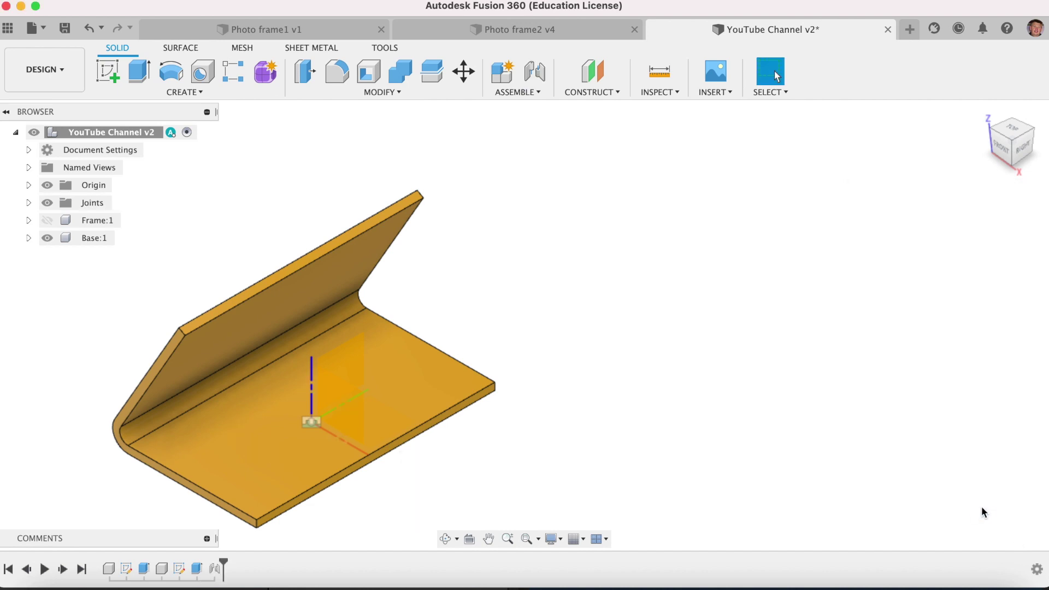
In the home view, hide the origin and show Frame:1 again
{"action": "left_click", "coordinate": [984, 110]}
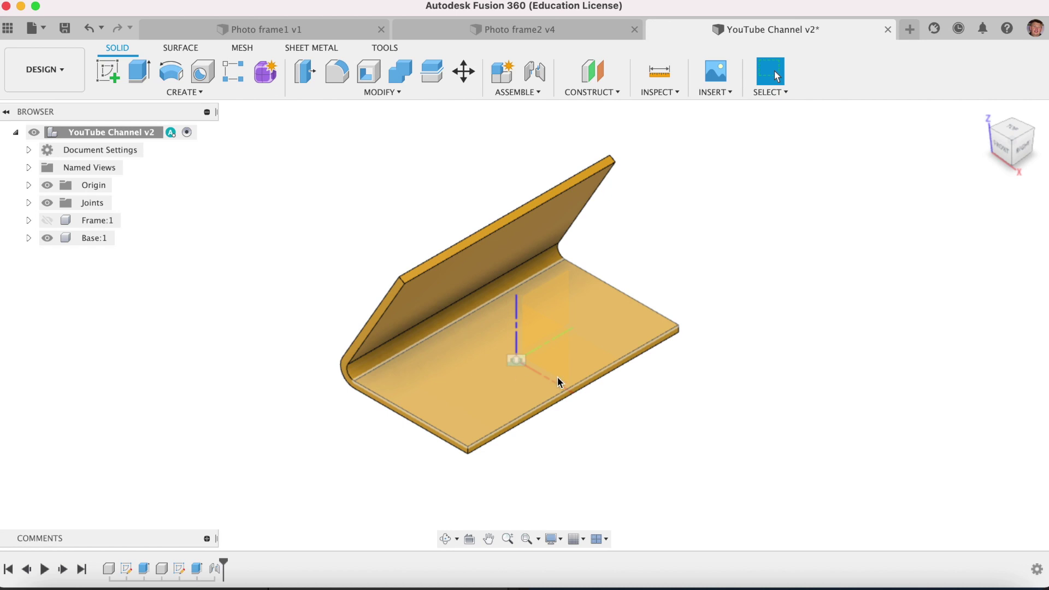
{"action": "left_click", "coordinate": [47, 185]}
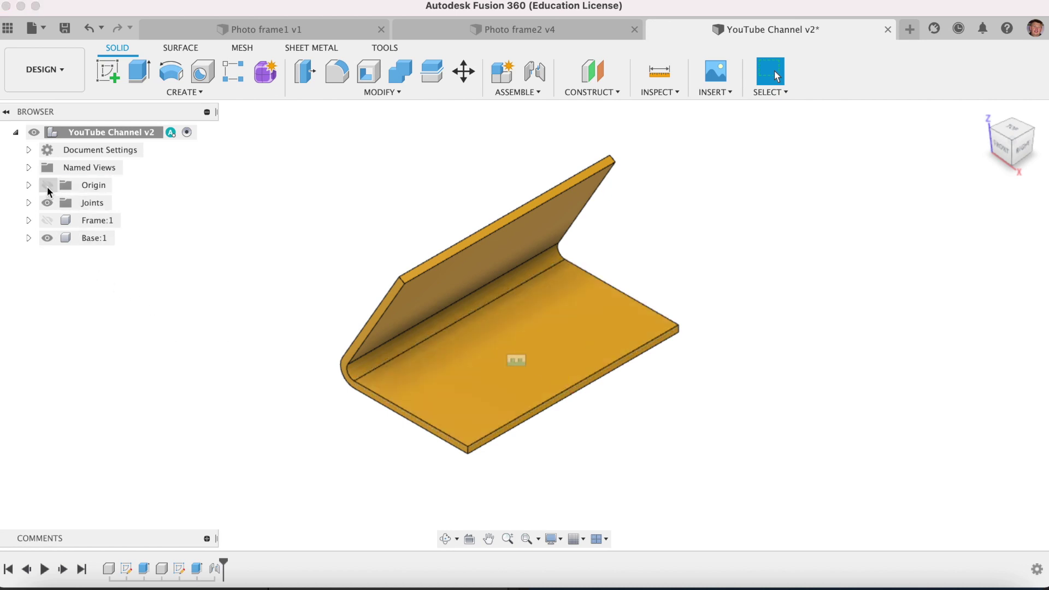
{"action": "left_click", "coordinate": [48, 219]}
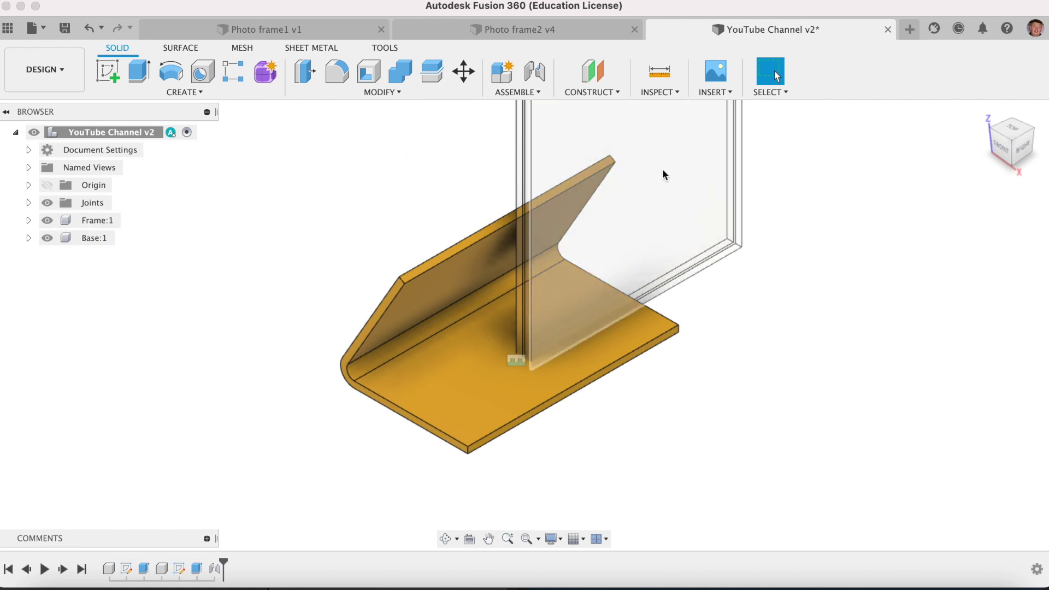
Joint the frame's bottom edge onto the stand's angled face and confirm
{"action": "left_click", "coordinate": [547, 82]}
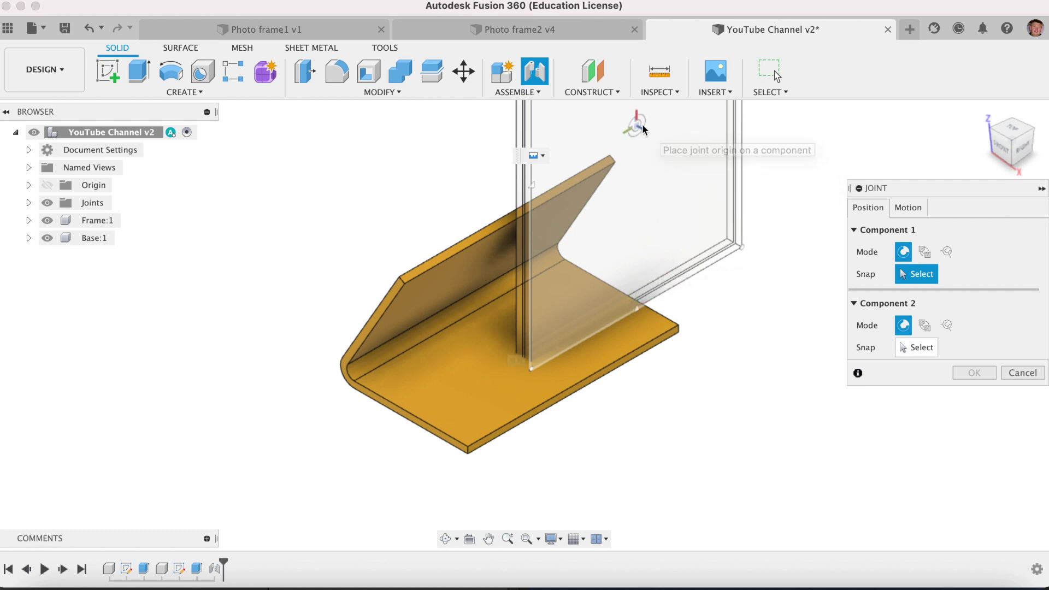
{"action": "left_click", "coordinate": [646, 305]}
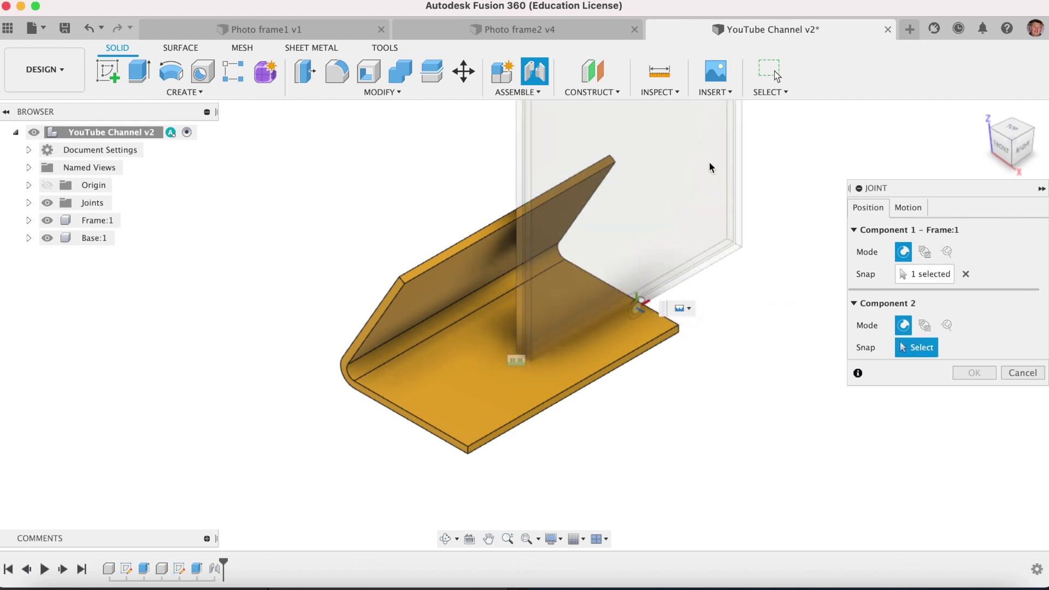
{"action": "left_click_drag", "start_coordinate": [1004, 147], "coordinate": [992, 134]}
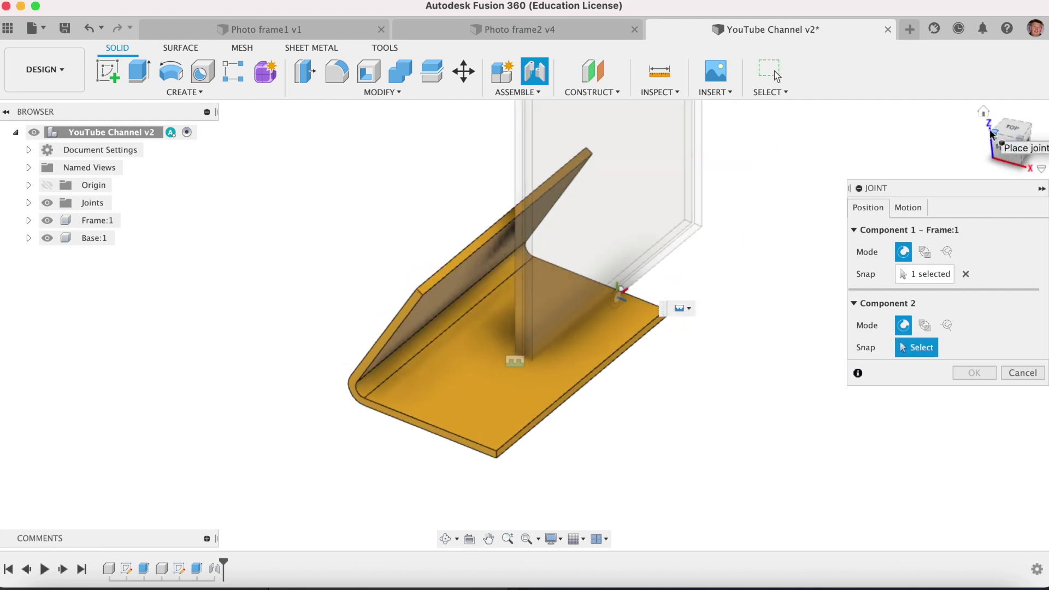
{"action": "left_click", "coordinate": [992, 134]}
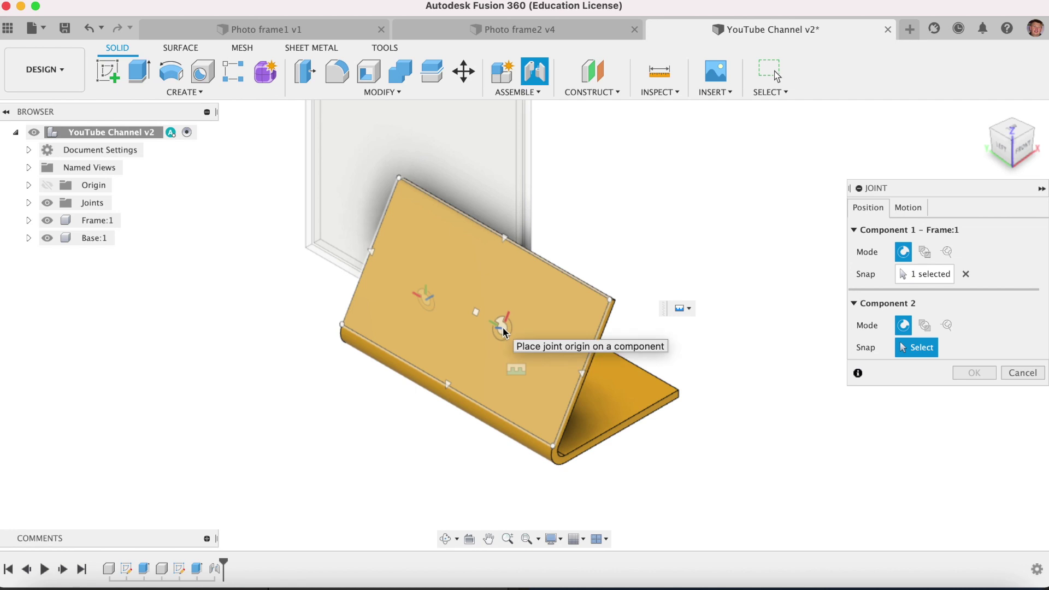
{"action": "left_click", "coordinate": [473, 374]}
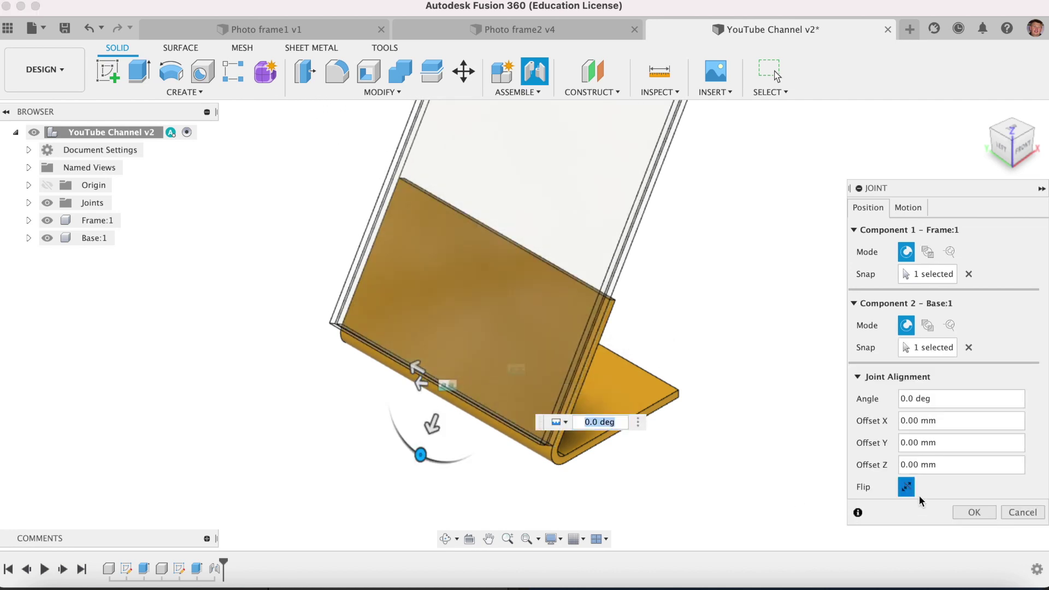
{"action": "left_click", "coordinate": [975, 513]}
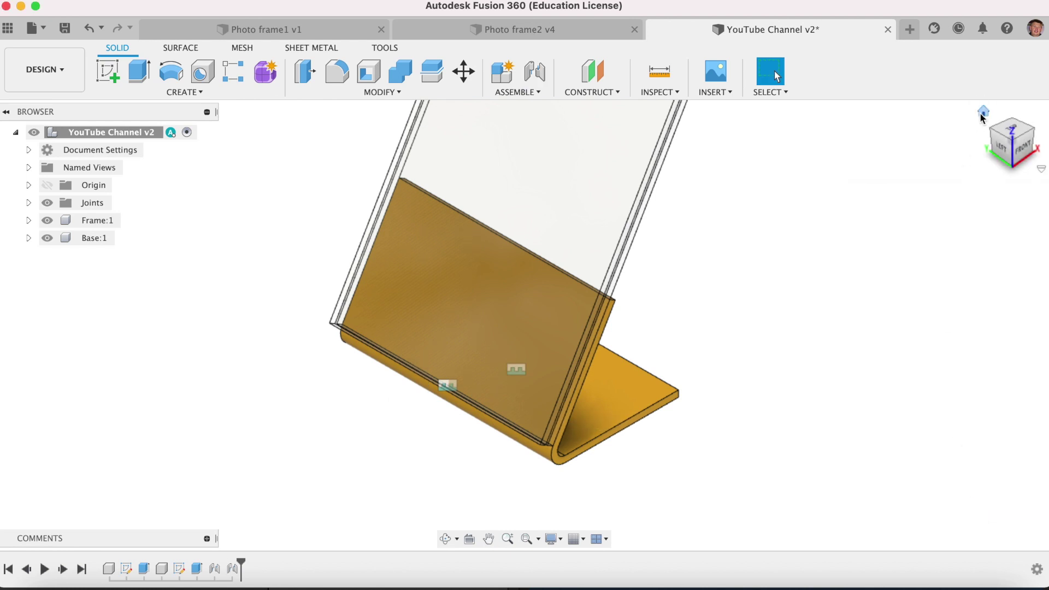
Edit the Rigid1 joint to change its angle to 0 deg
{"action": "left_click", "coordinate": [982, 115]}
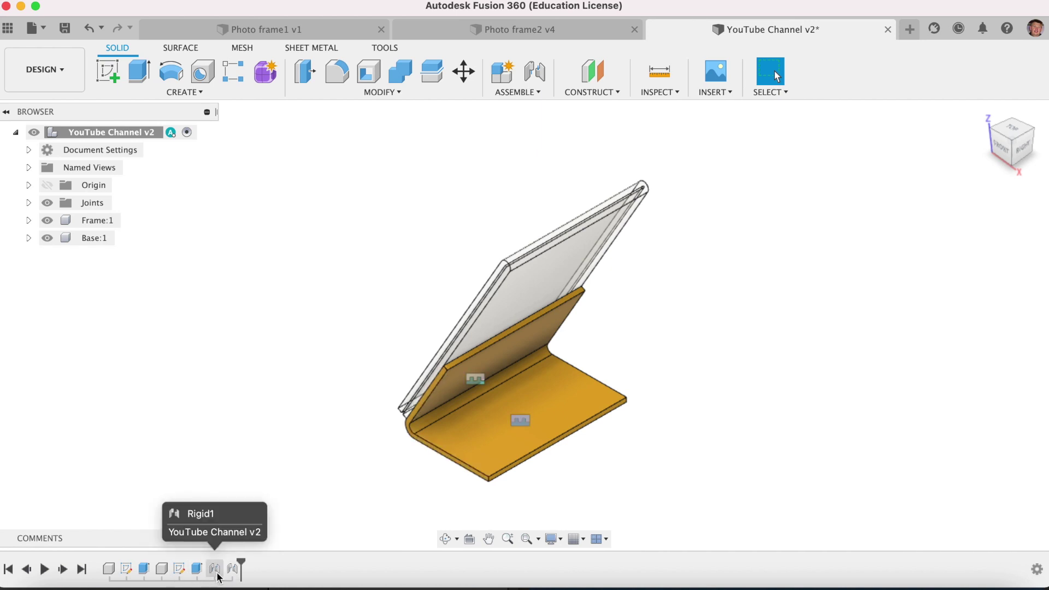
{"action": "right_click", "coordinate": [217, 575]}
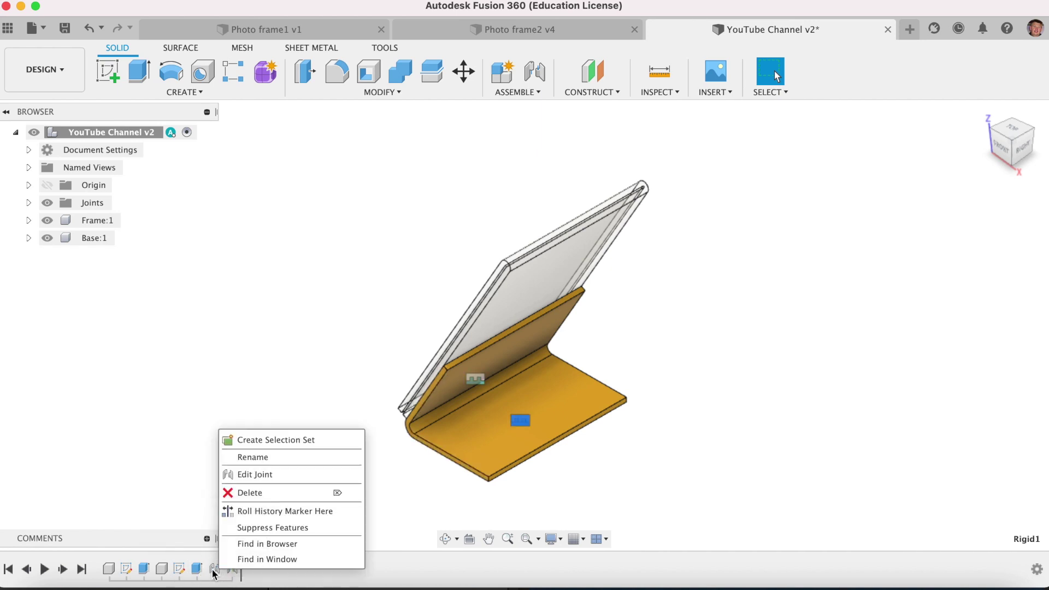
{"action": "left_click", "coordinate": [254, 476]}
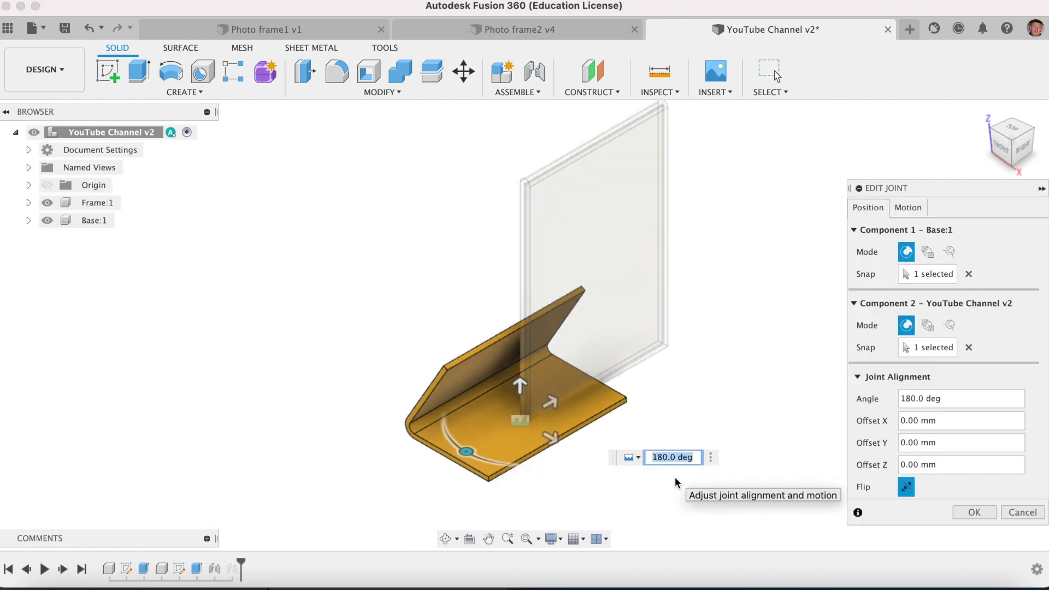
{"action": "type", "text": "0"}
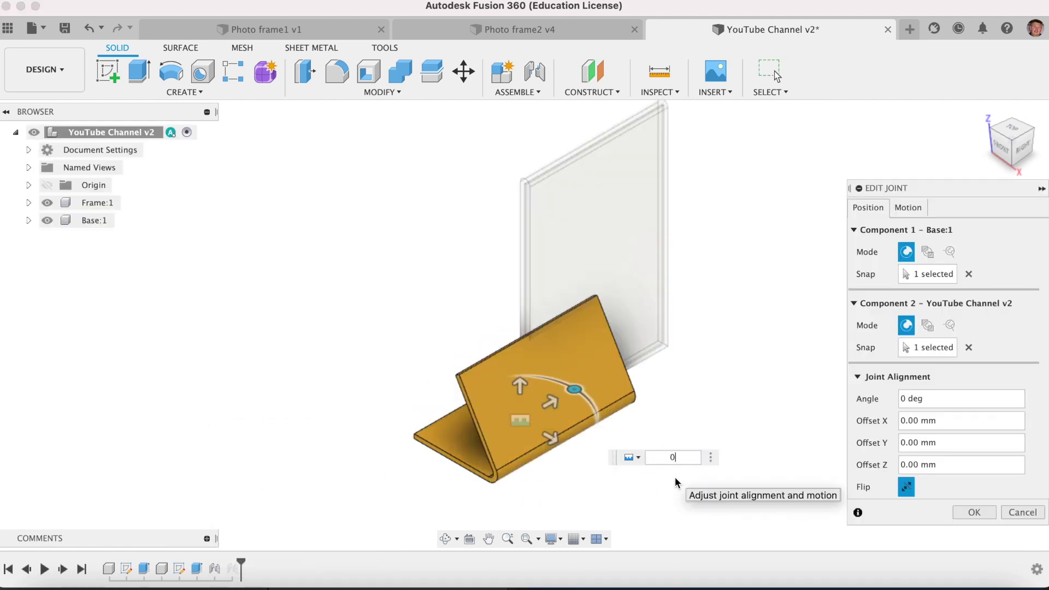
{"action": "left_click", "coordinate": [962, 515]}
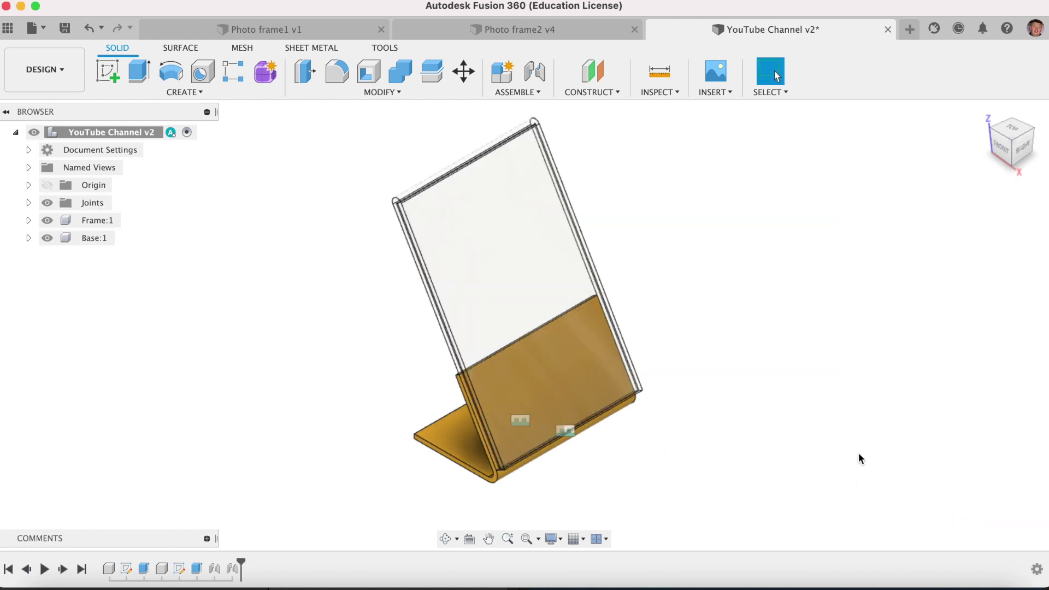
Save the design as a new version and capture the current view as a PNG image
{"action": "left_click", "coordinate": [66, 29]}
{"action": "left_click", "coordinate": [546, 315]}
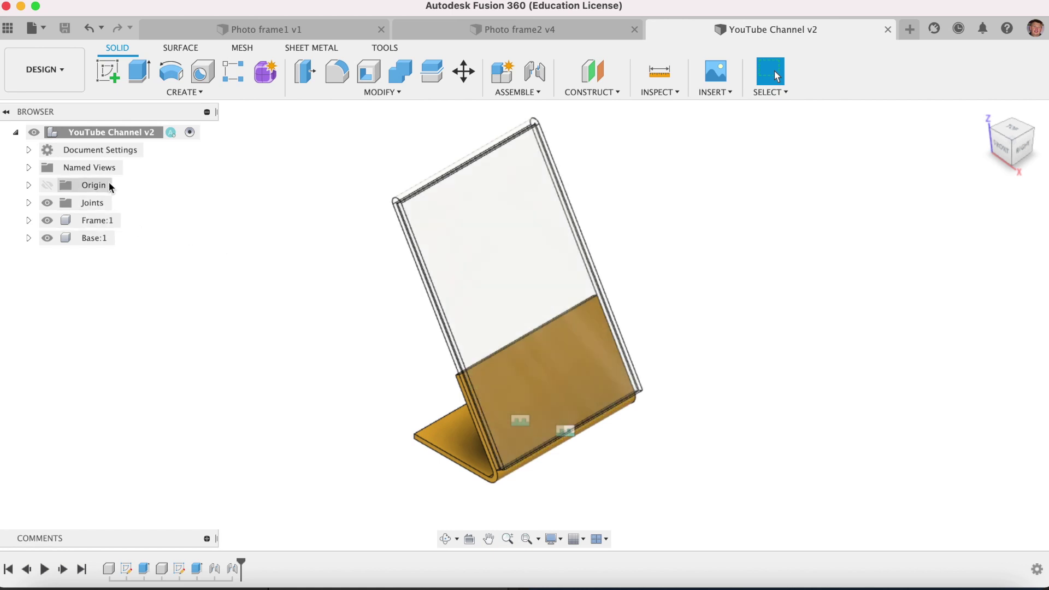
{"action": "left_click", "coordinate": [44, 31]}
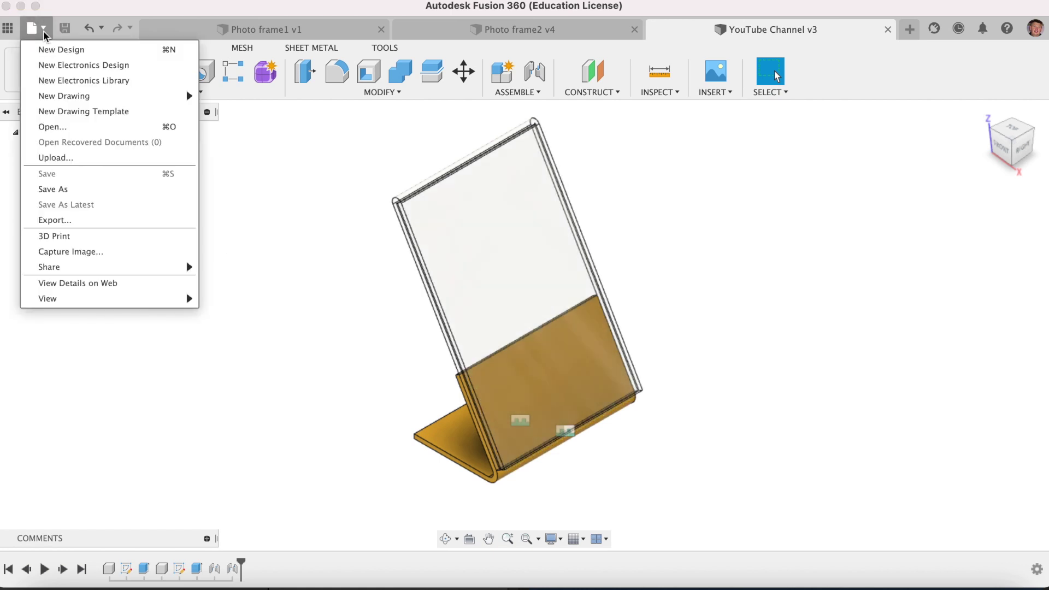
{"action": "left_click", "coordinate": [58, 251]}
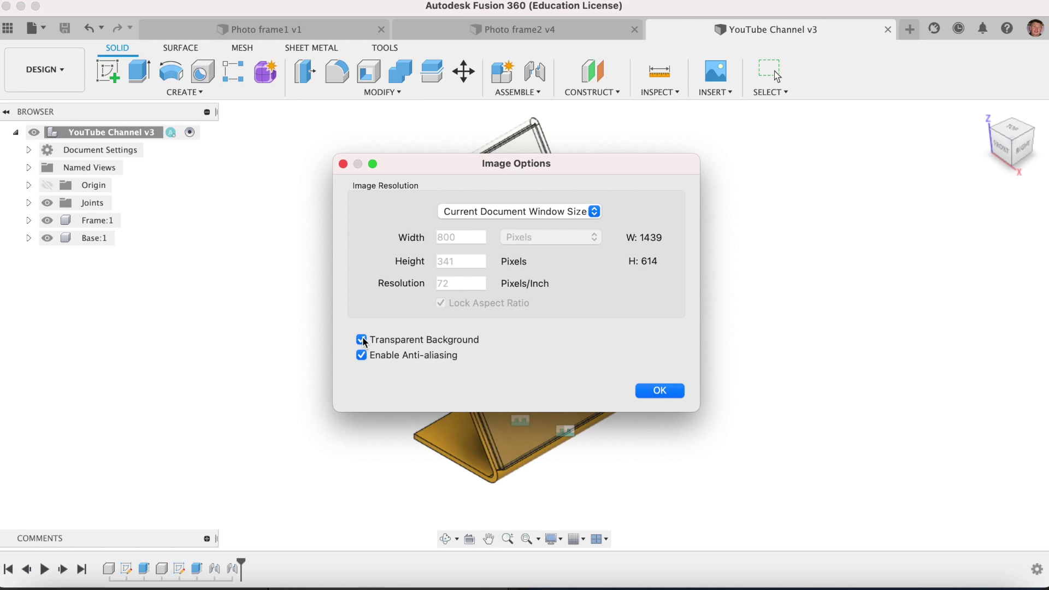
{"action": "left_click", "coordinate": [659, 390]}
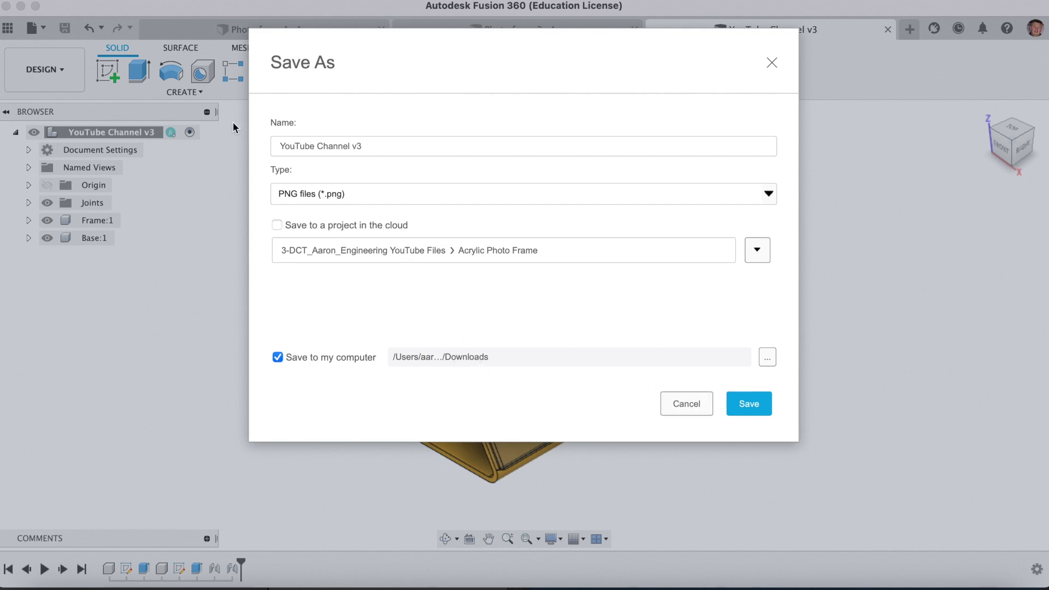
{"action": "left_click", "coordinate": [678, 408]}
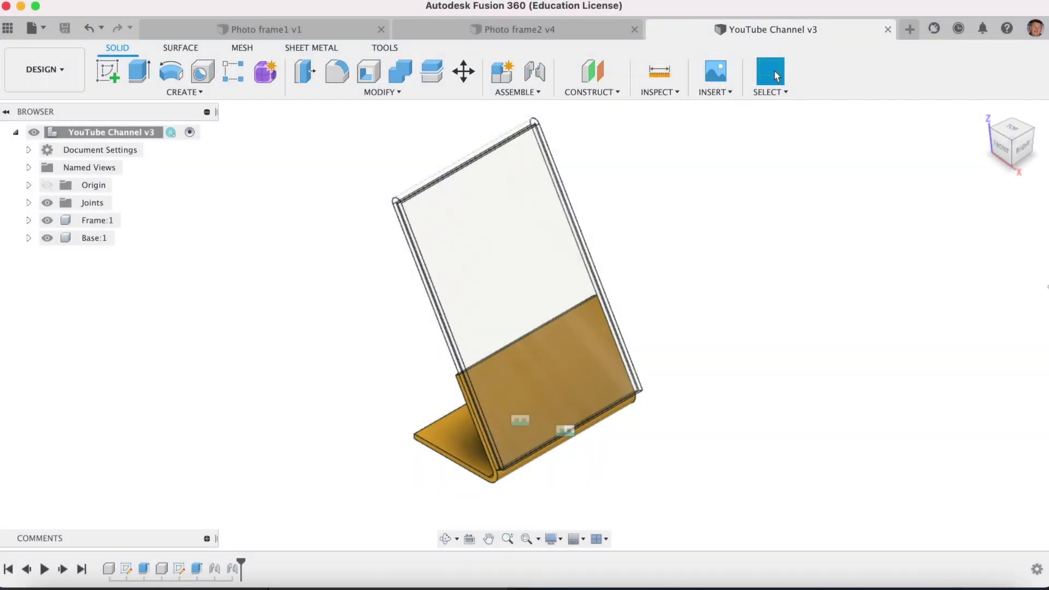